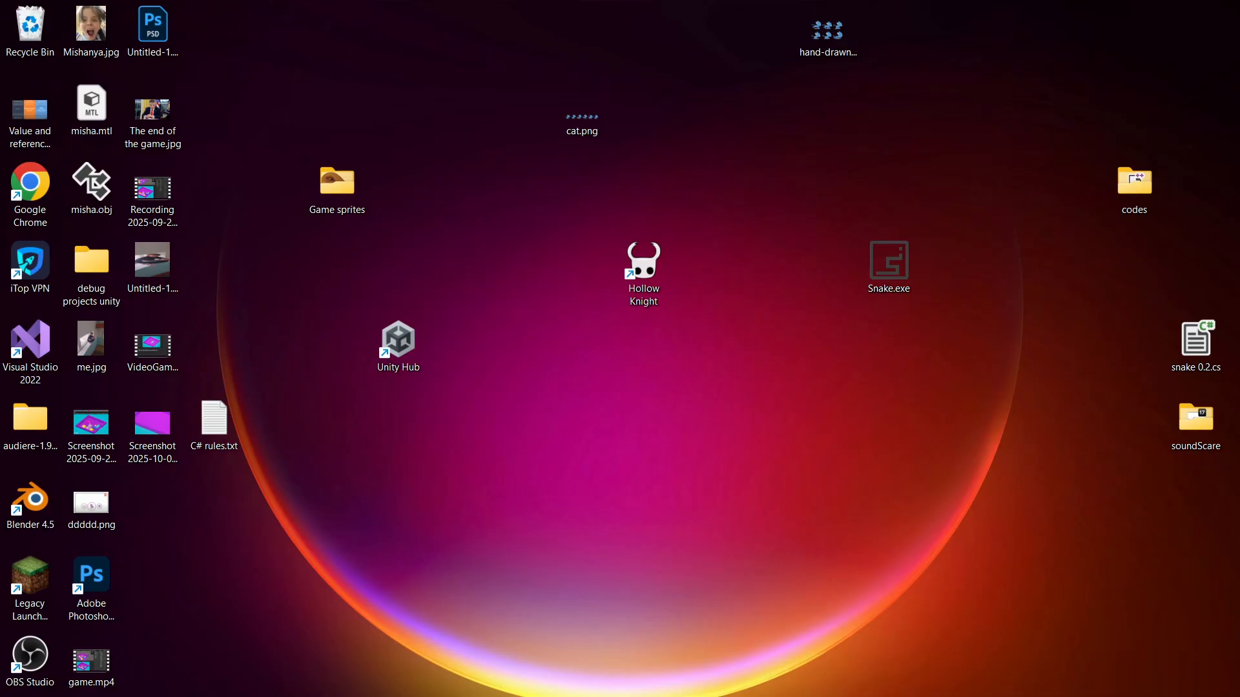
# Step: Switch to the My project (2) Unity editor and delete the magenta Player cube from SampleScene
pyautogui.moveTo(817, 695)
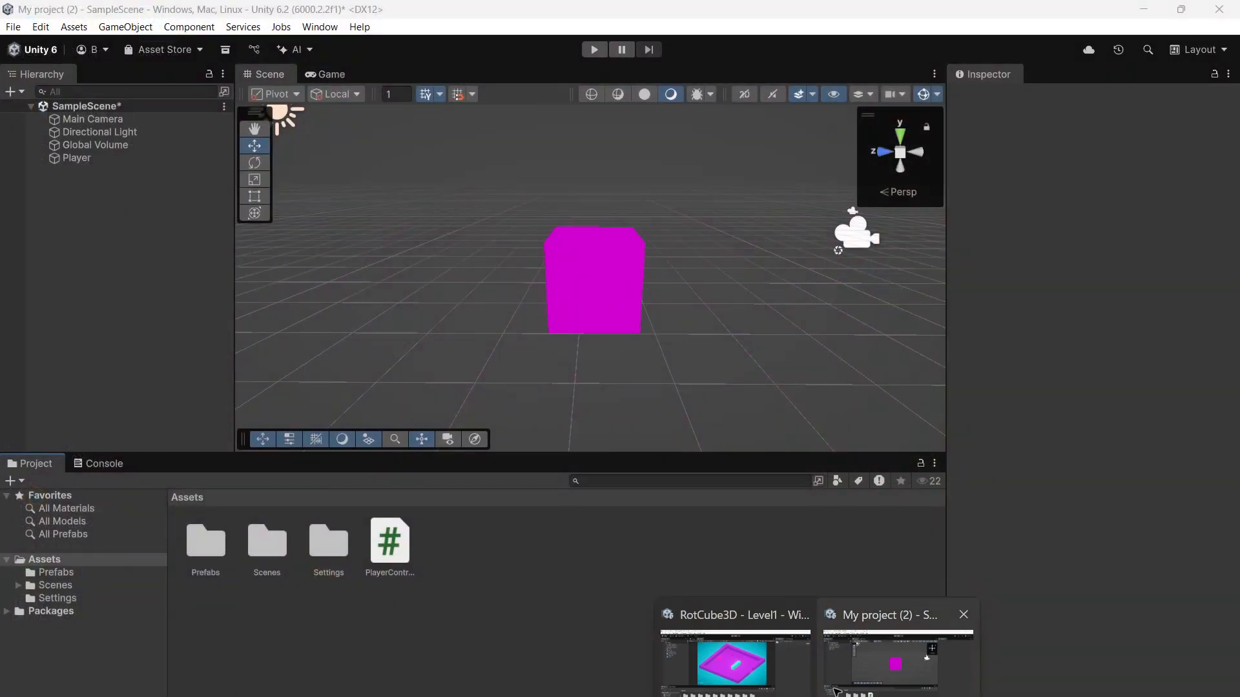
pyautogui.click(837, 692)
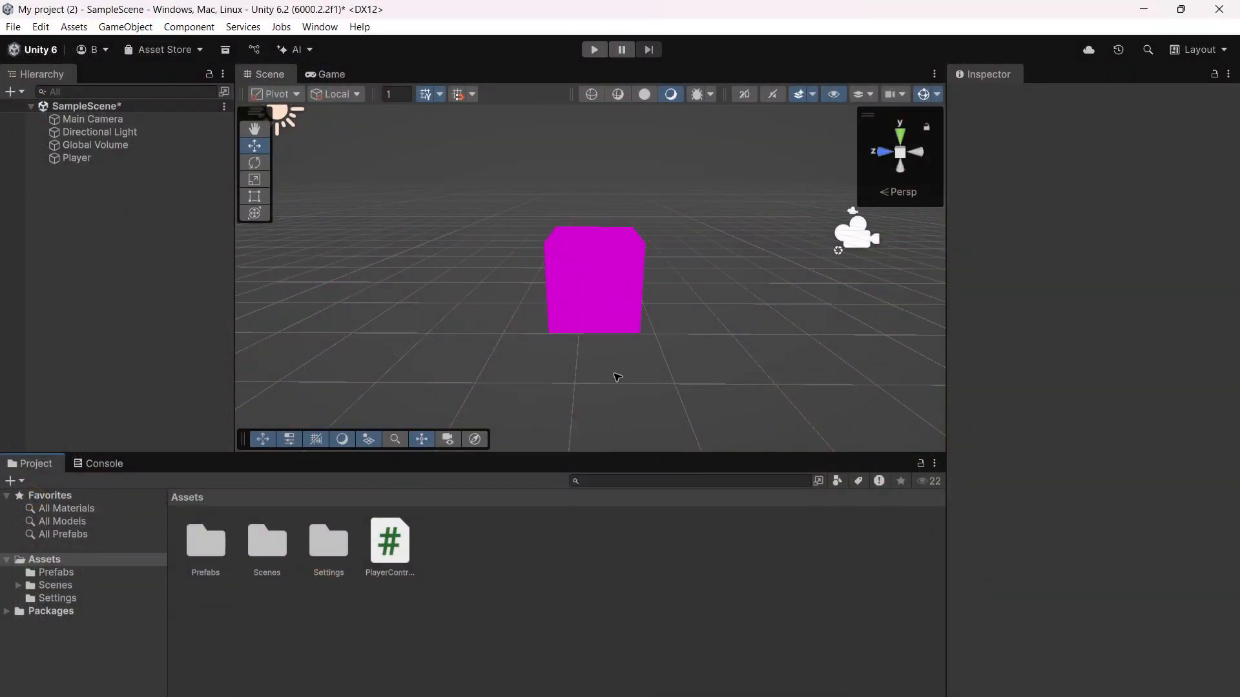
pyautogui.click(598, 300)
pyautogui.press('Delete')
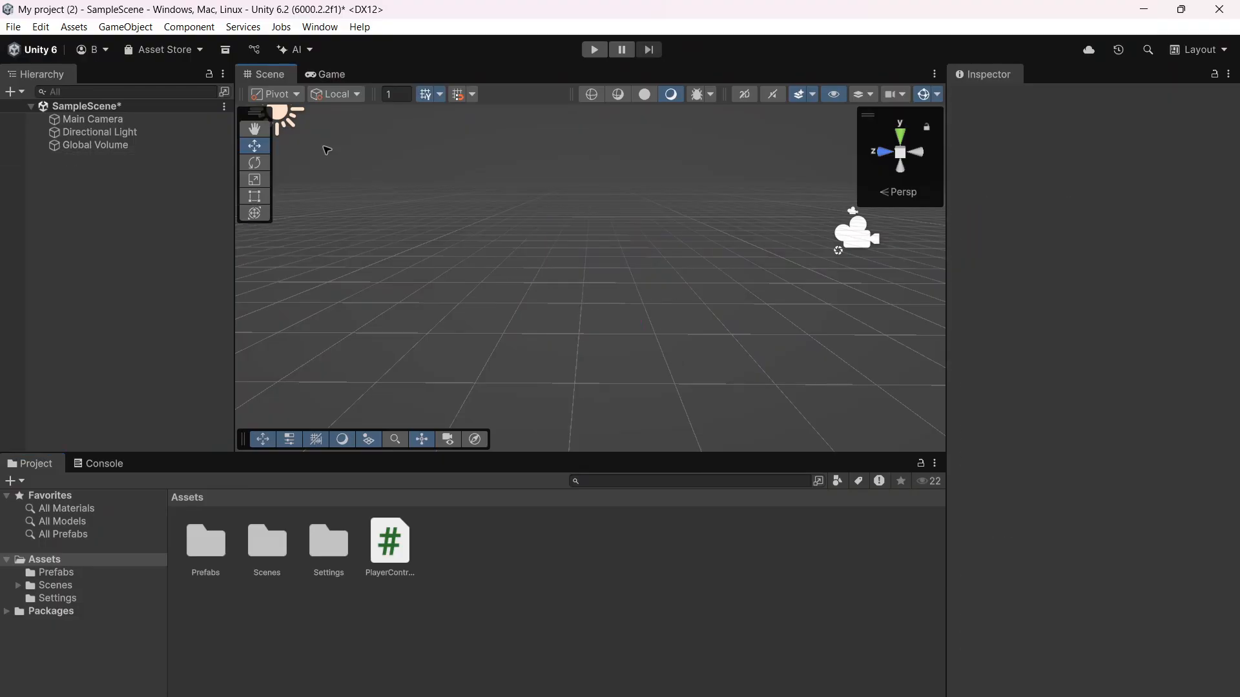
# Step: Minimize the editor and examine the 3D (Built-In Render Pipeline) and Universal 3D new-project templates in Unity Hub, without creating a project
pyautogui.click(1181, 9)
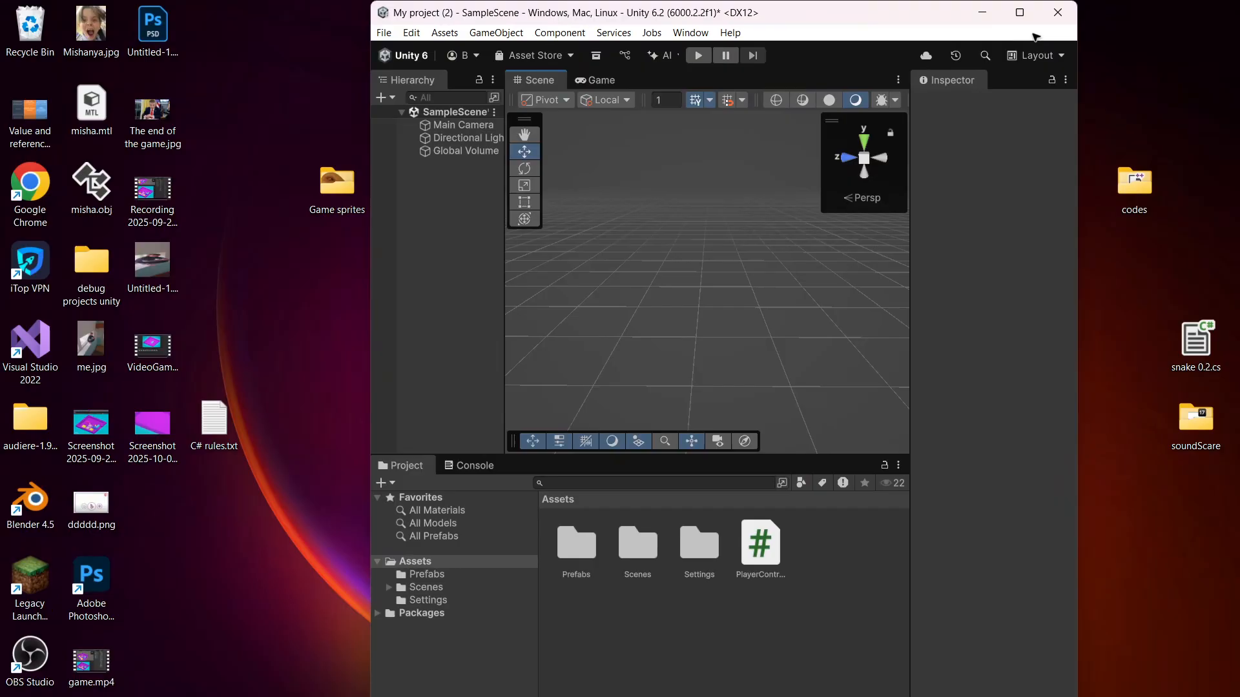
pyautogui.click(982, 13)
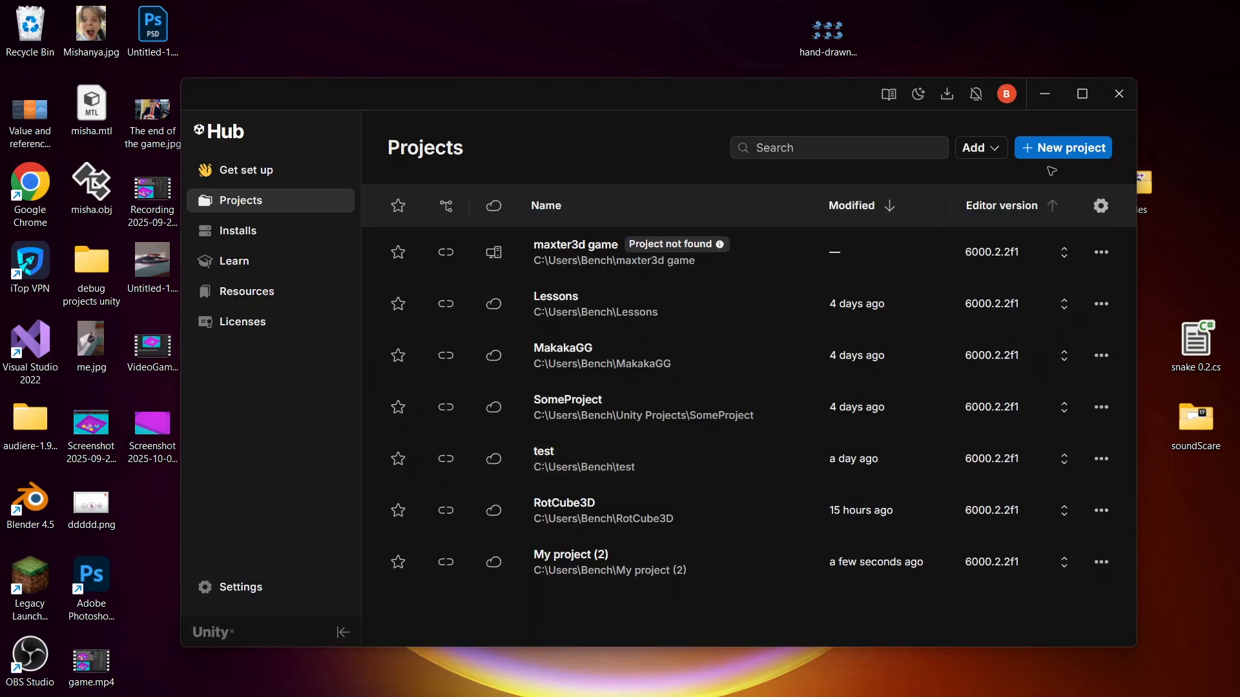
pyautogui.click(1051, 150)
pyautogui.scroll(-2, 723, 454)
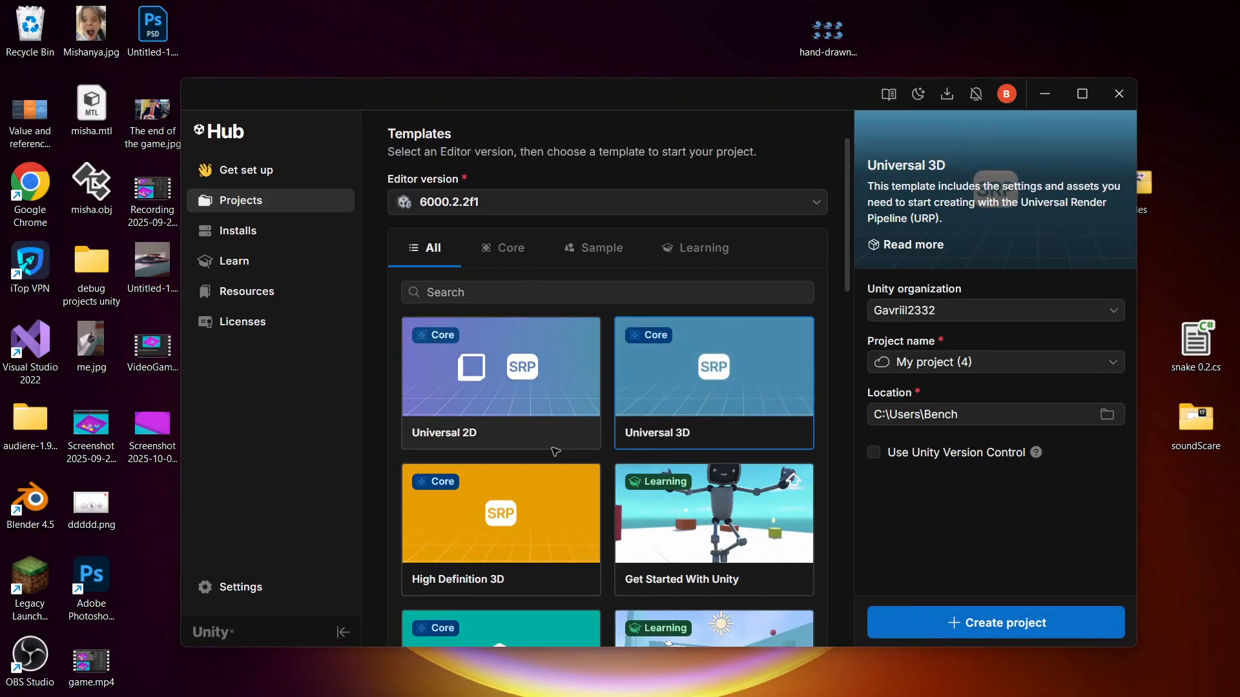
pyautogui.scroll(-3, 696, 426)
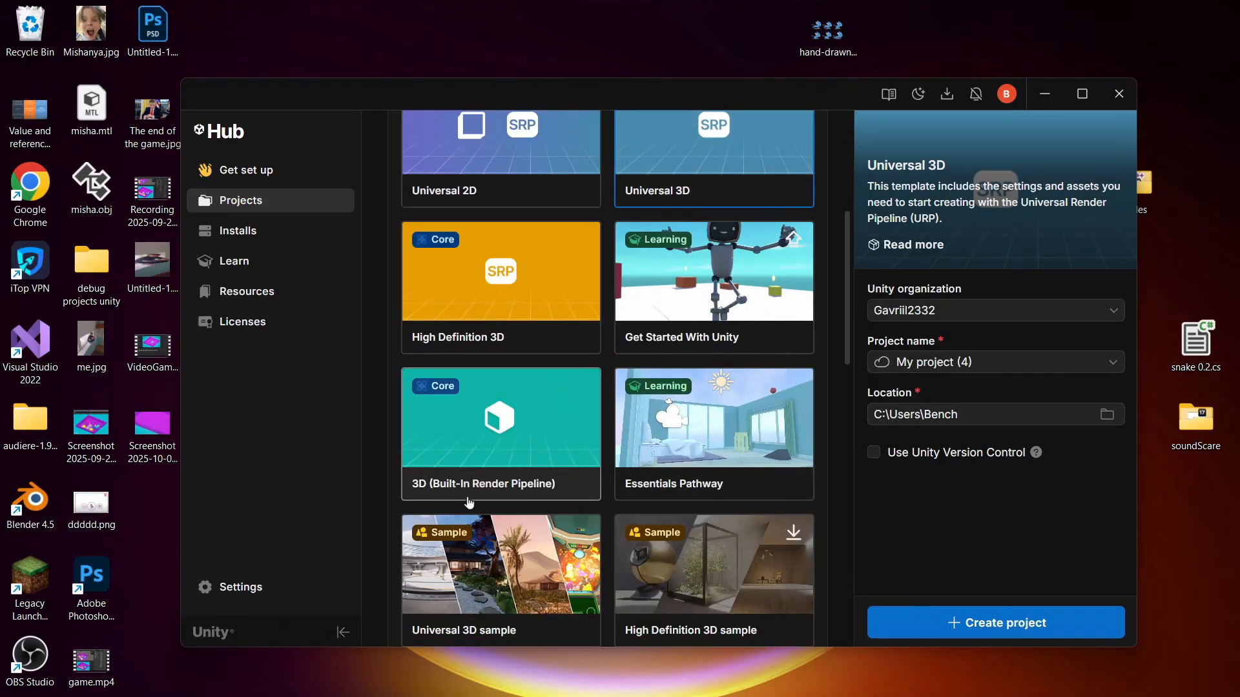
pyautogui.click(540, 486)
pyautogui.scroll(3, 650, 460)
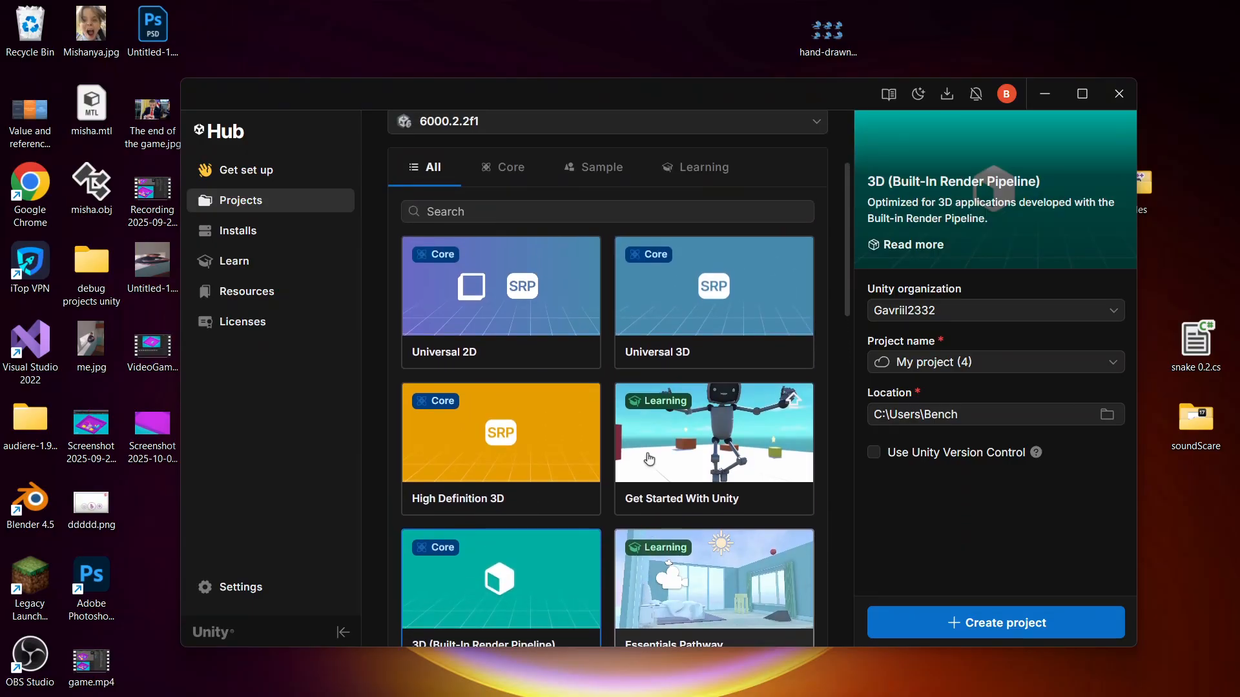
pyautogui.scroll(-1, 649, 460)
pyautogui.click(711, 278)
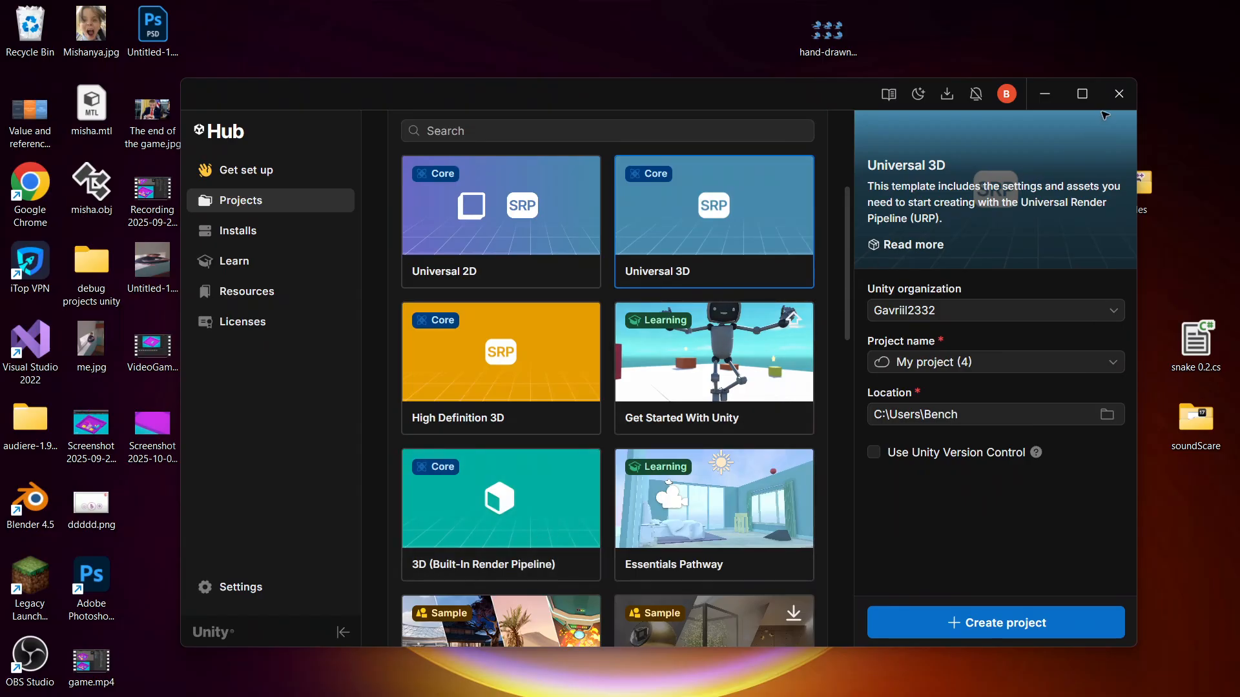
pyautogui.click(1119, 94)
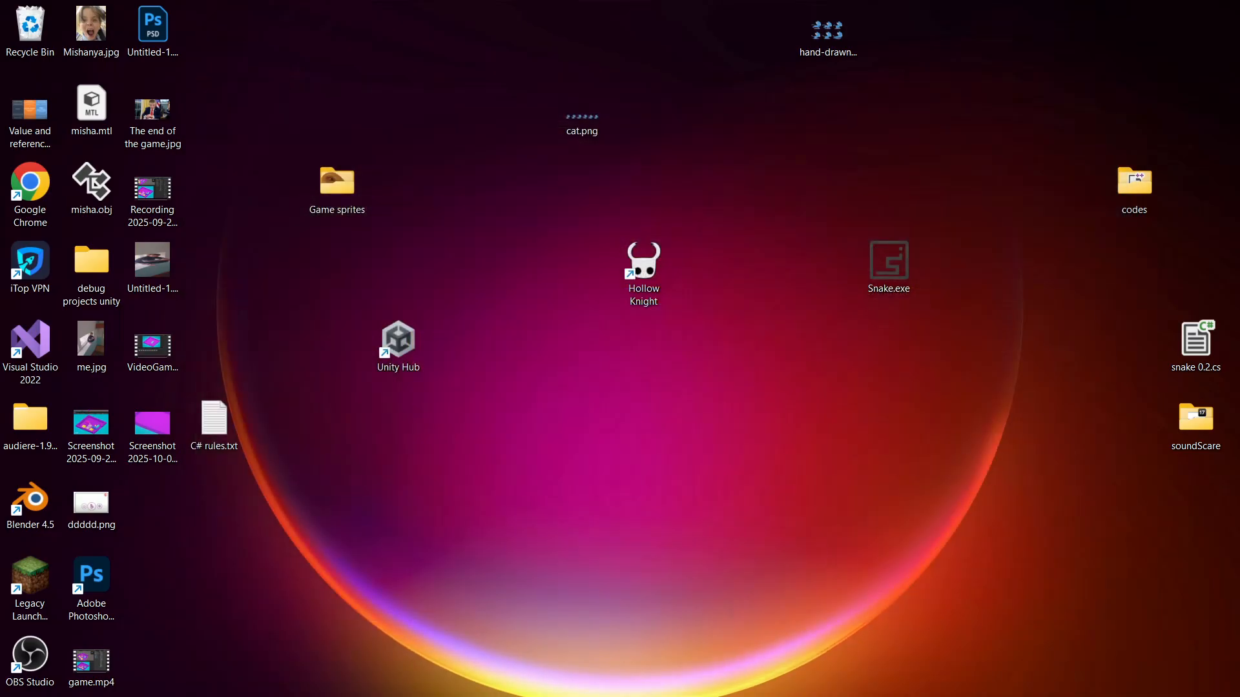
# Step: Return to the My project (2) Unity editor and maximize its window
pyautogui.moveTo(781, 696)
pyautogui.moveTo(833, 696)
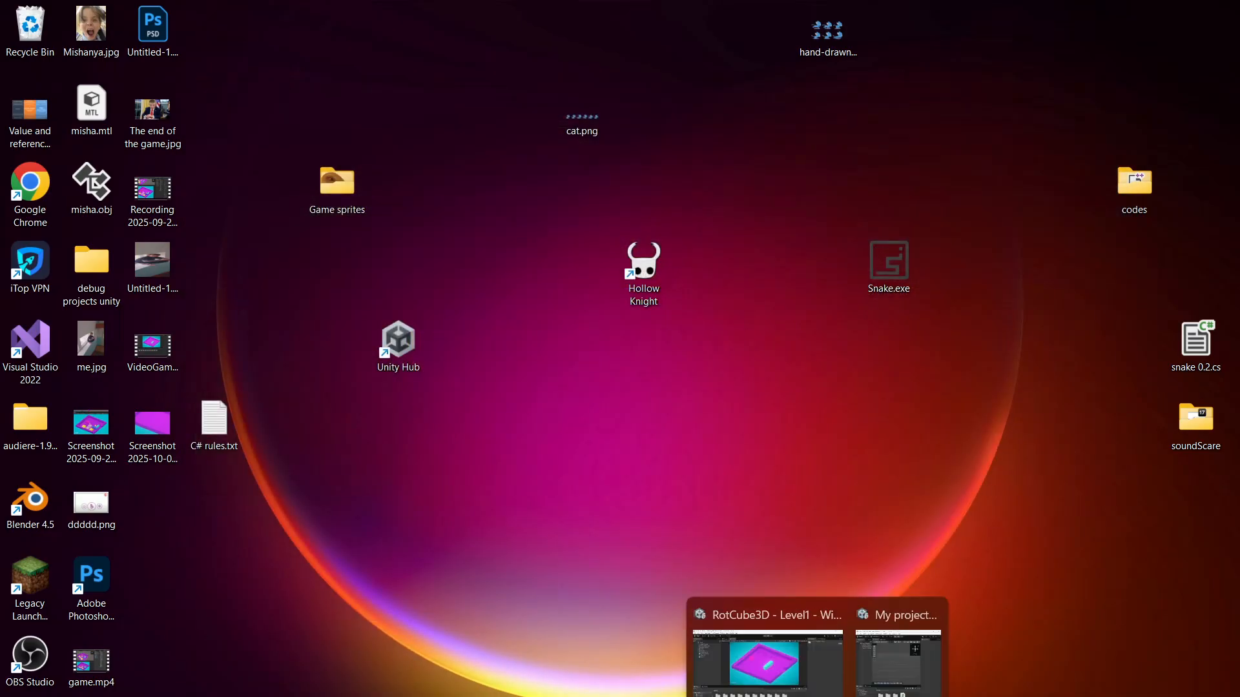
pyautogui.click(781, 665)
pyautogui.click(1145, 9)
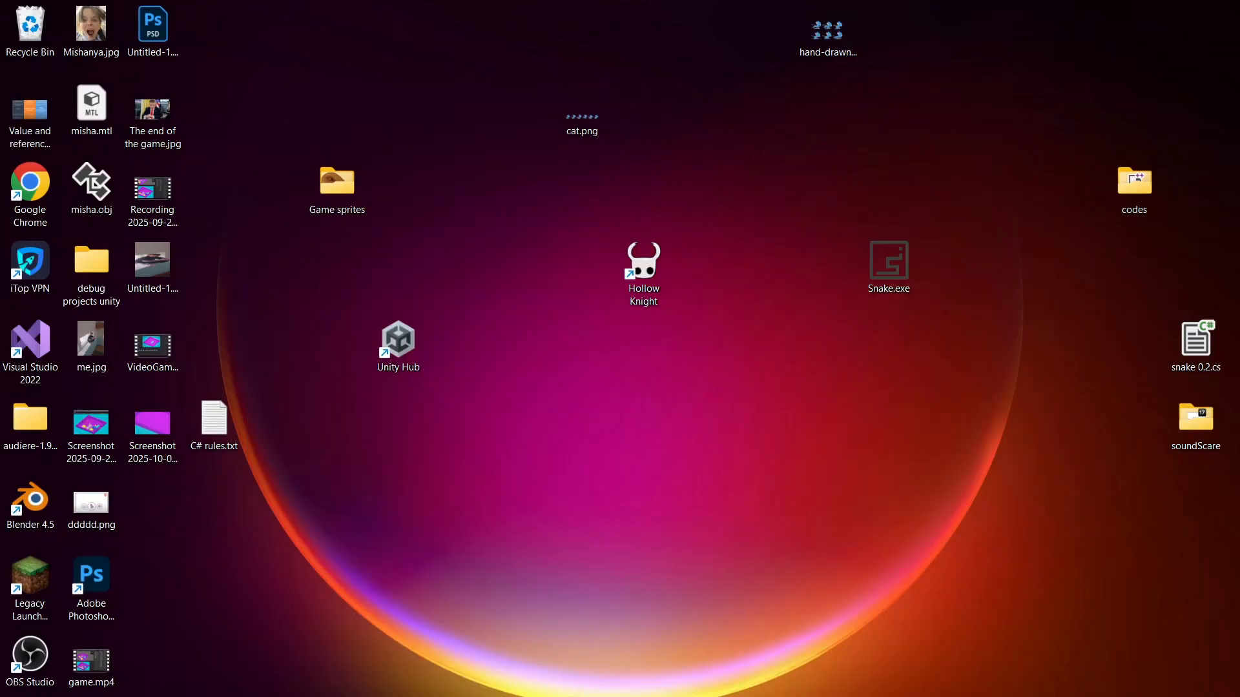
pyautogui.moveTo(833, 696)
pyautogui.click(896, 607)
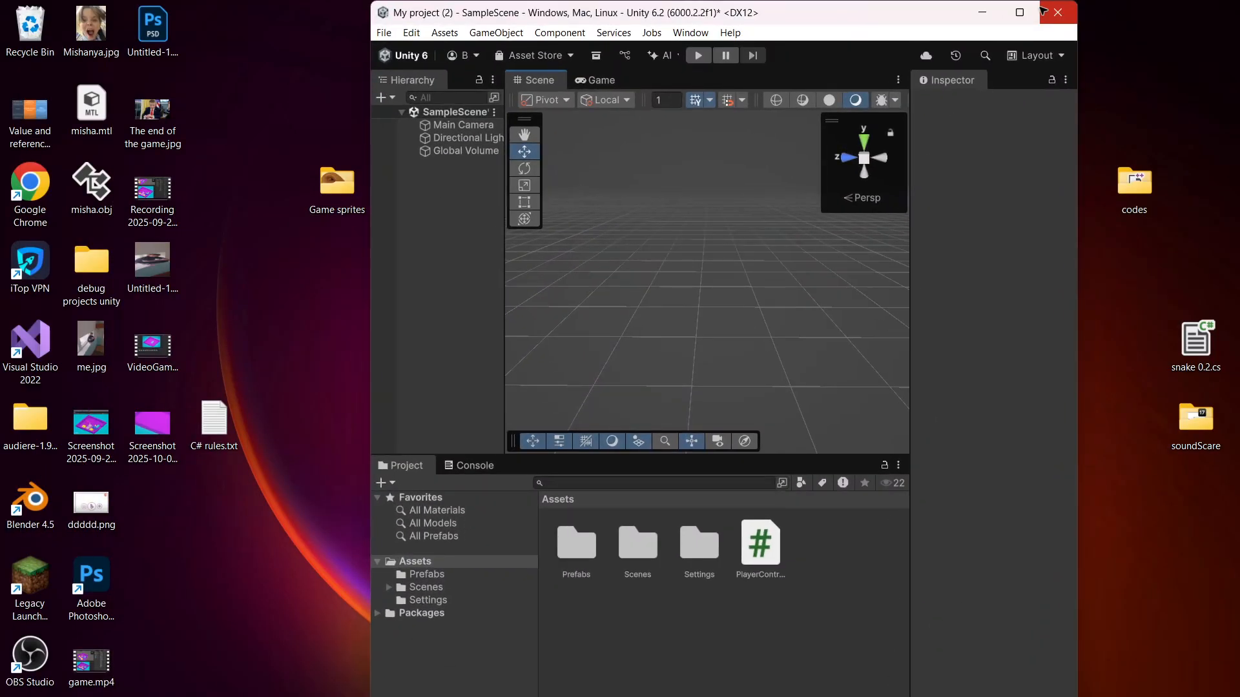
pyautogui.click(1020, 13)
# Step: Examine the render pipeline asset in the Quality section of the Project Settings, then close the settings
pyautogui.moveTo(769, 260); pyautogui.dragTo(725, 288, button='right')
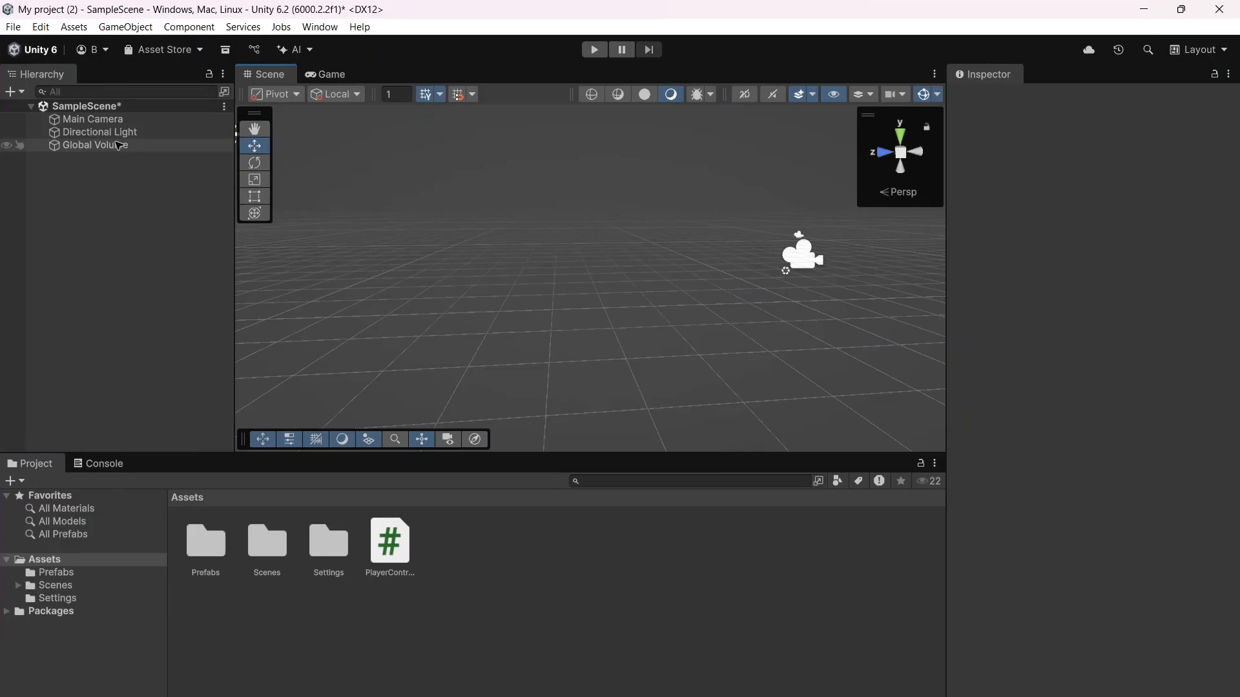
pyautogui.click(41, 27)
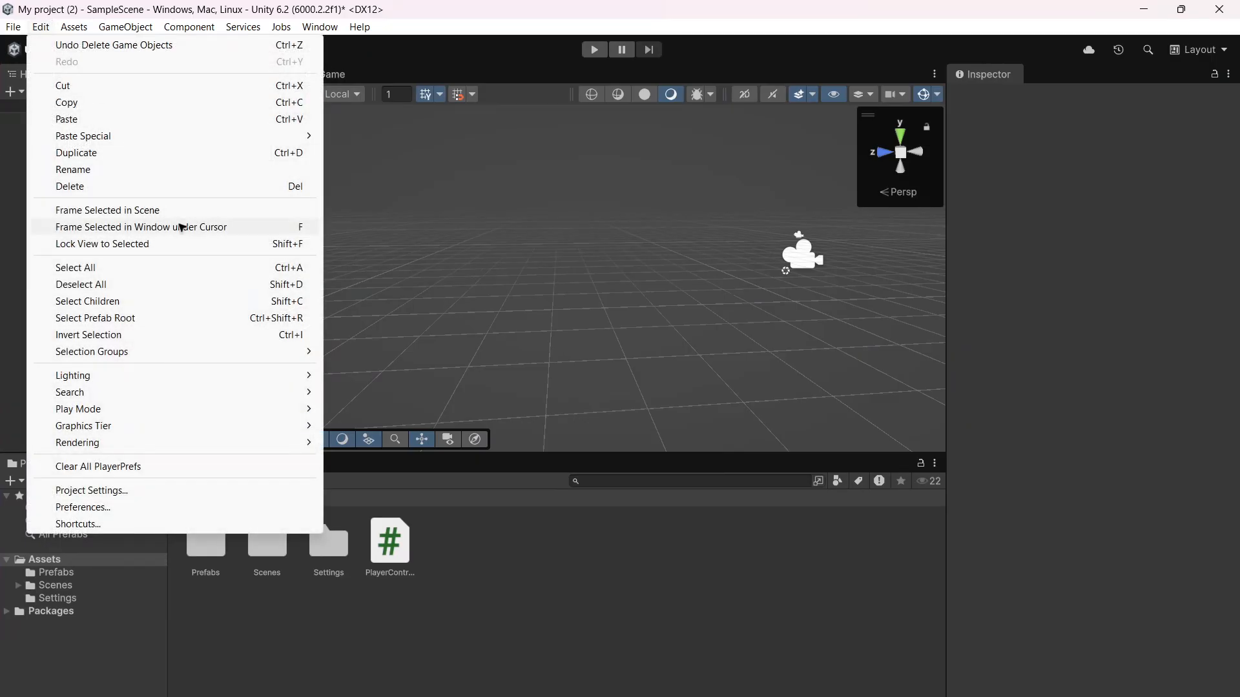
pyautogui.click(144, 493)
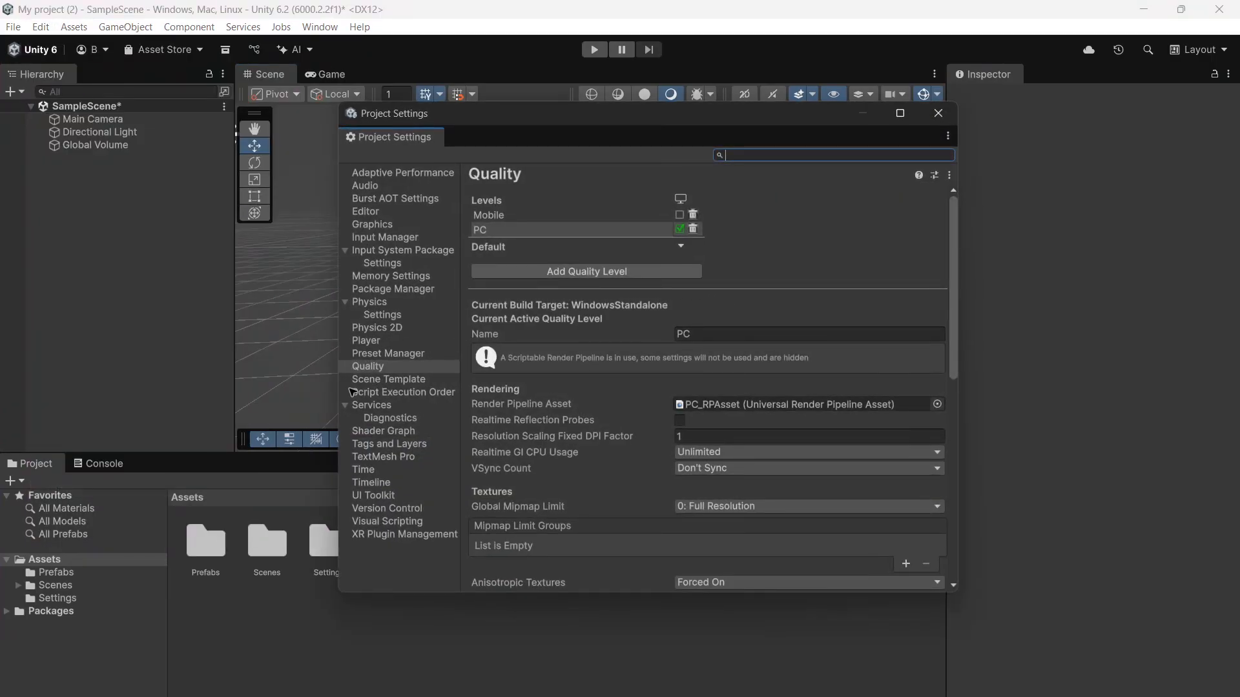
pyautogui.click(369, 369)
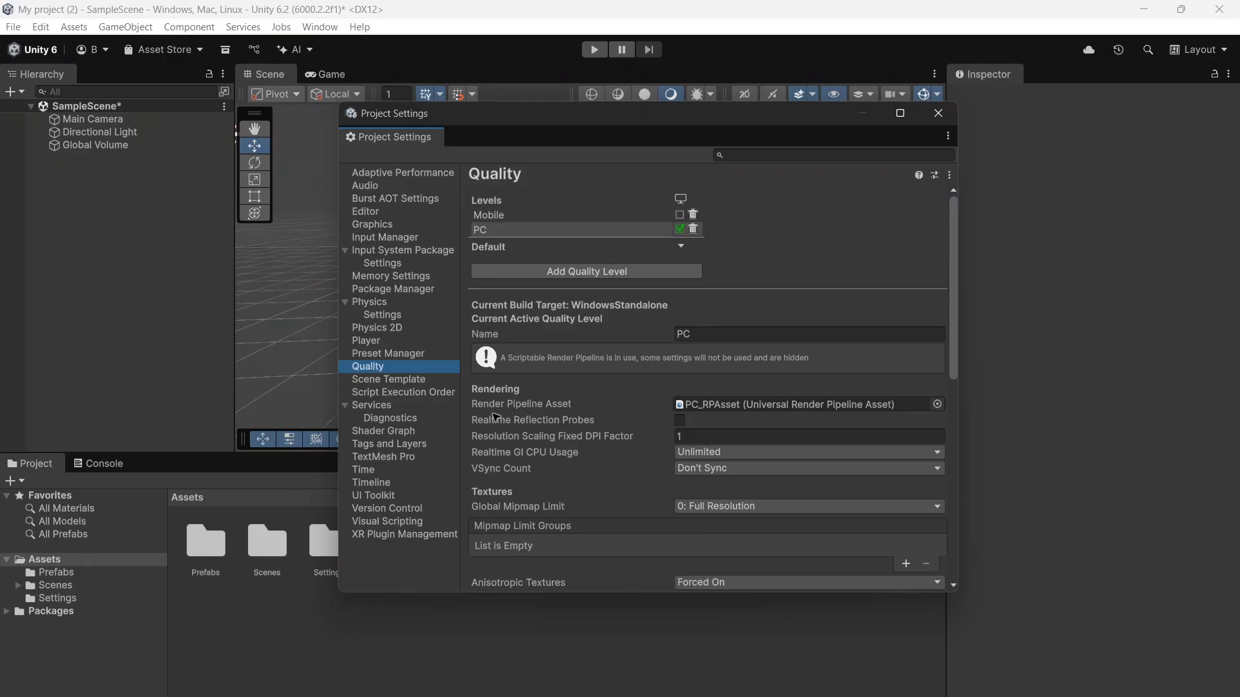
pyautogui.scroll(-1, 495, 412)
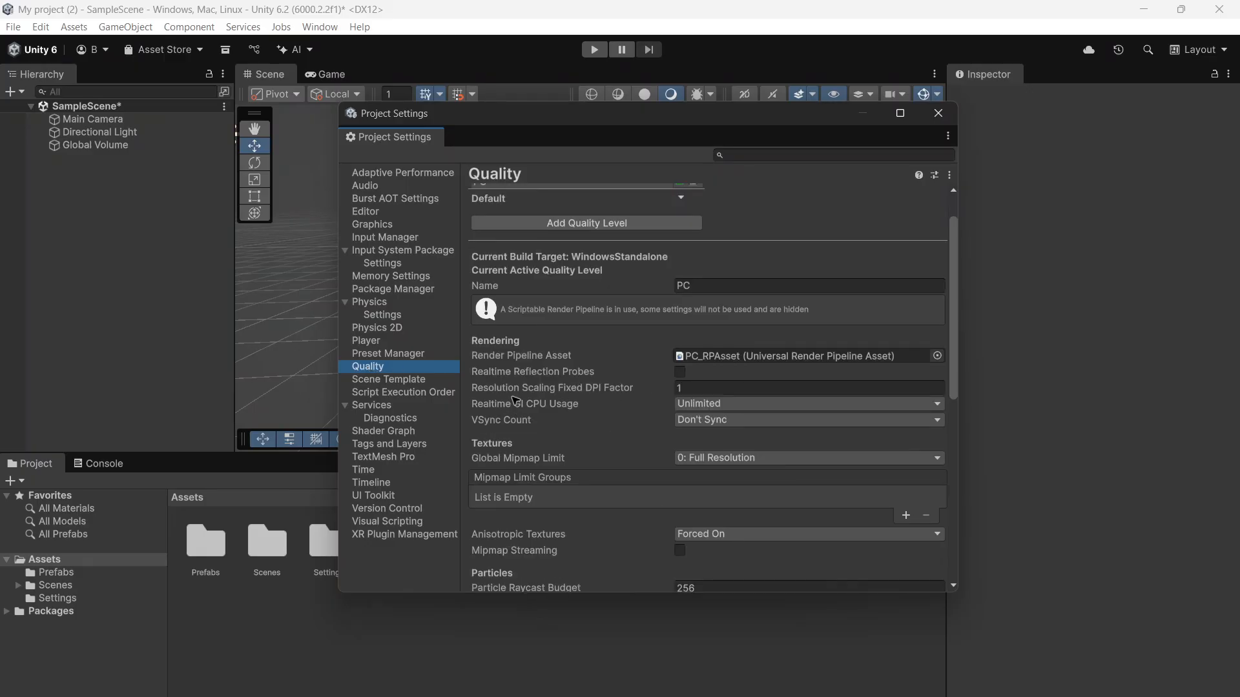
pyautogui.scroll(1, 515, 400)
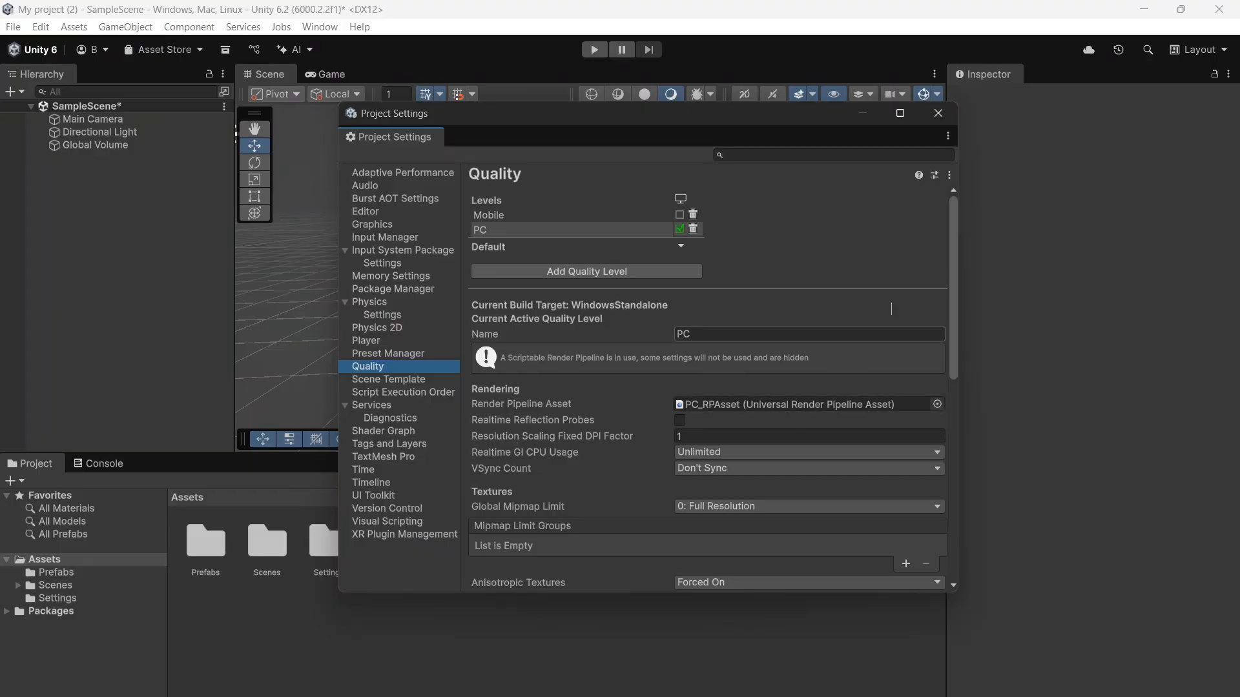
pyautogui.click(939, 114)
# Step: Add a 3D Cube object to SampleScene
pyautogui.moveTo(695, 331); pyautogui.dragTo(632, 303, button='right')
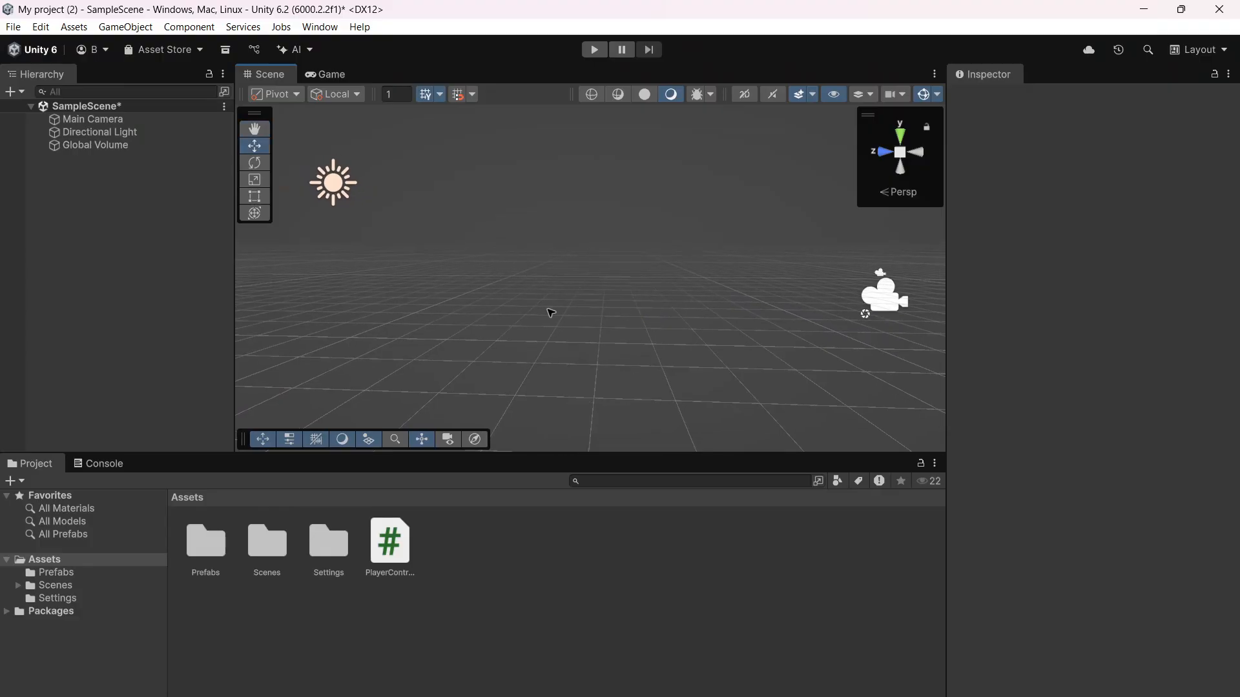
pyautogui.rightClick(165, 248)
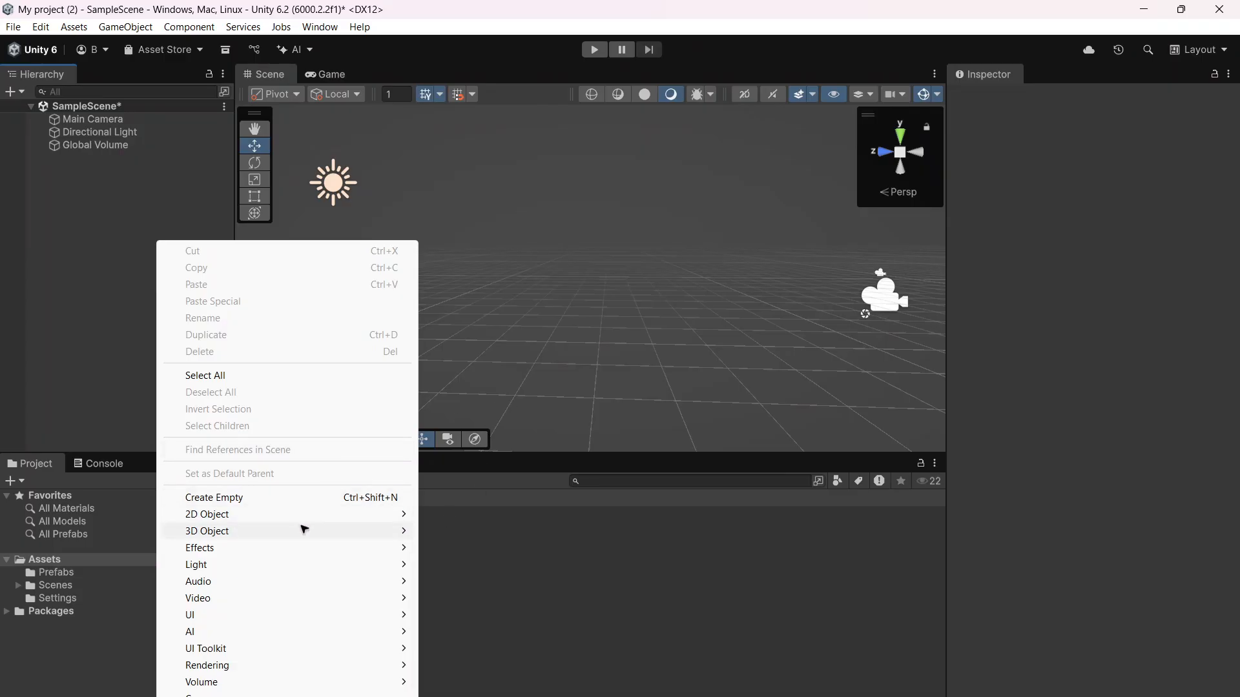
pyautogui.moveTo(304, 531)
pyautogui.click(503, 540)
pyautogui.moveTo(650, 316); pyautogui.dragTo(607, 307, button='right')
# Step: Set the cube's position to X 0, Y 2, Z 0 and select it in the scene
pyautogui.click(1105, 161)
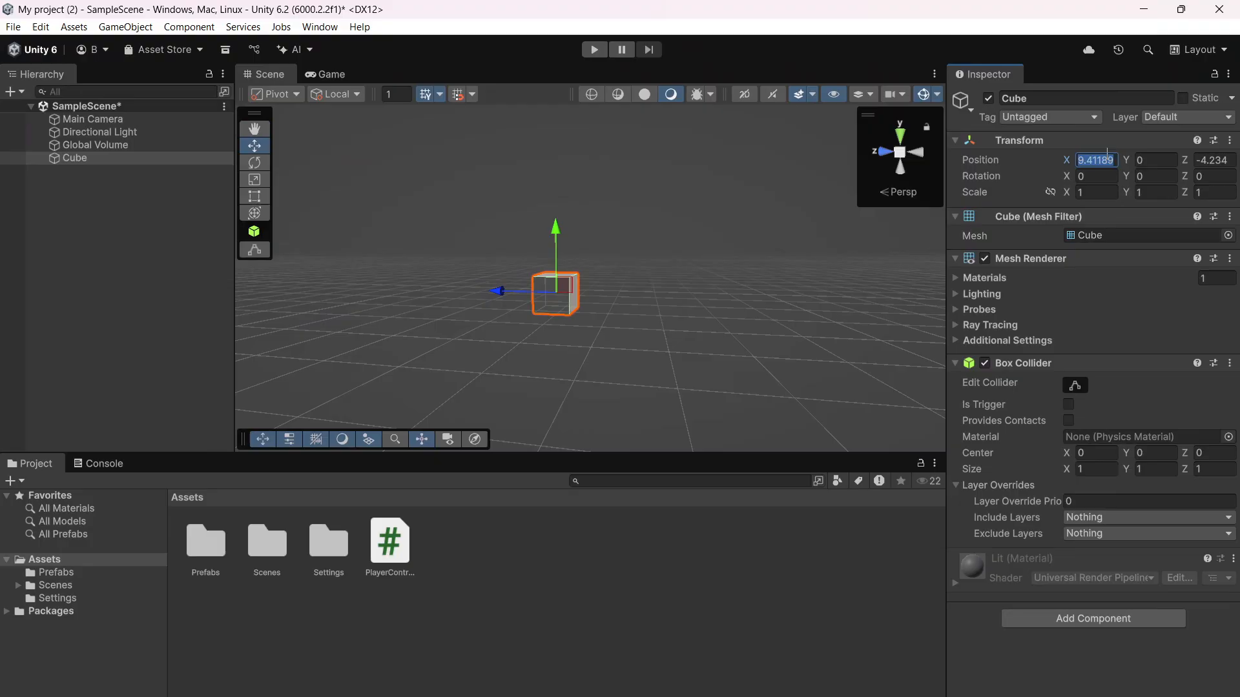
pyautogui.write('0')
pyautogui.click(1223, 161)
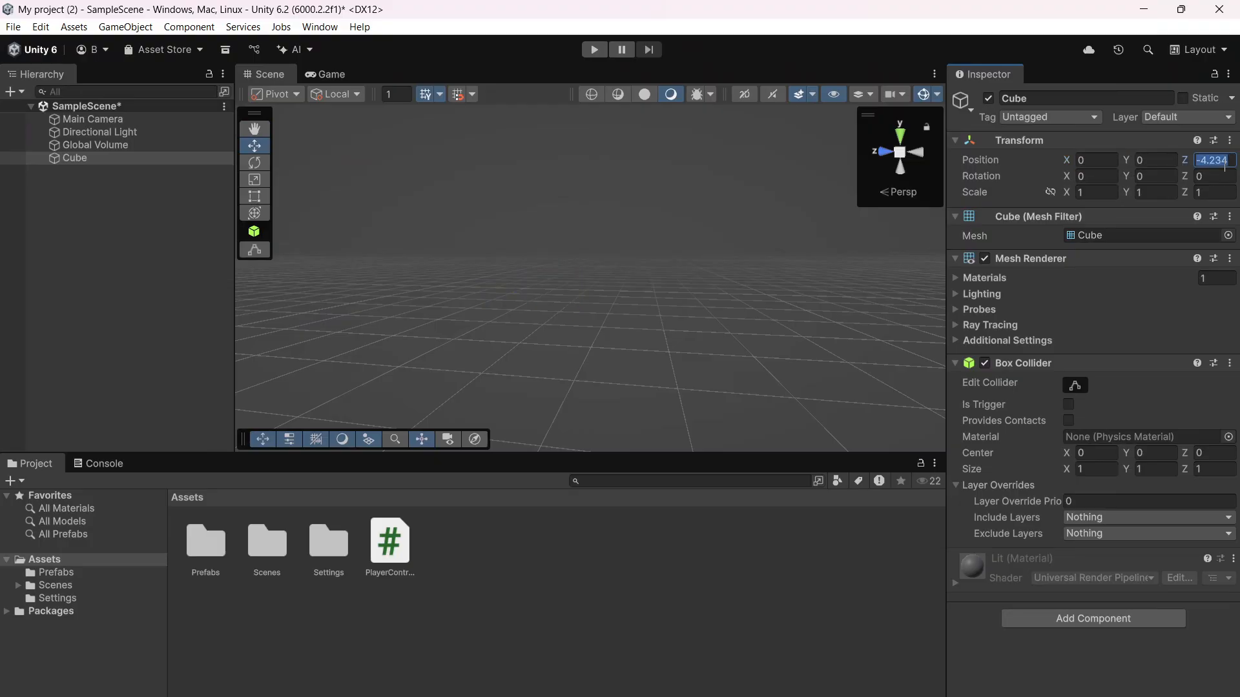
pyautogui.write('0')
pyautogui.click(662, 282)
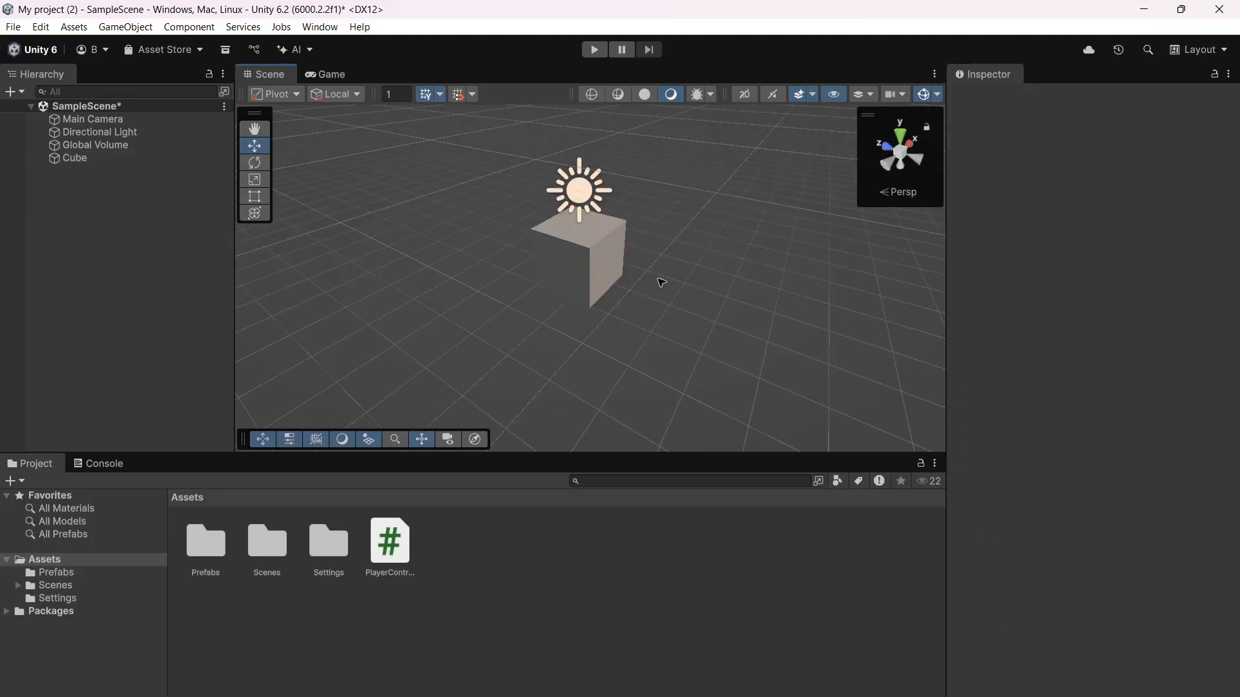
pyautogui.click(620, 268)
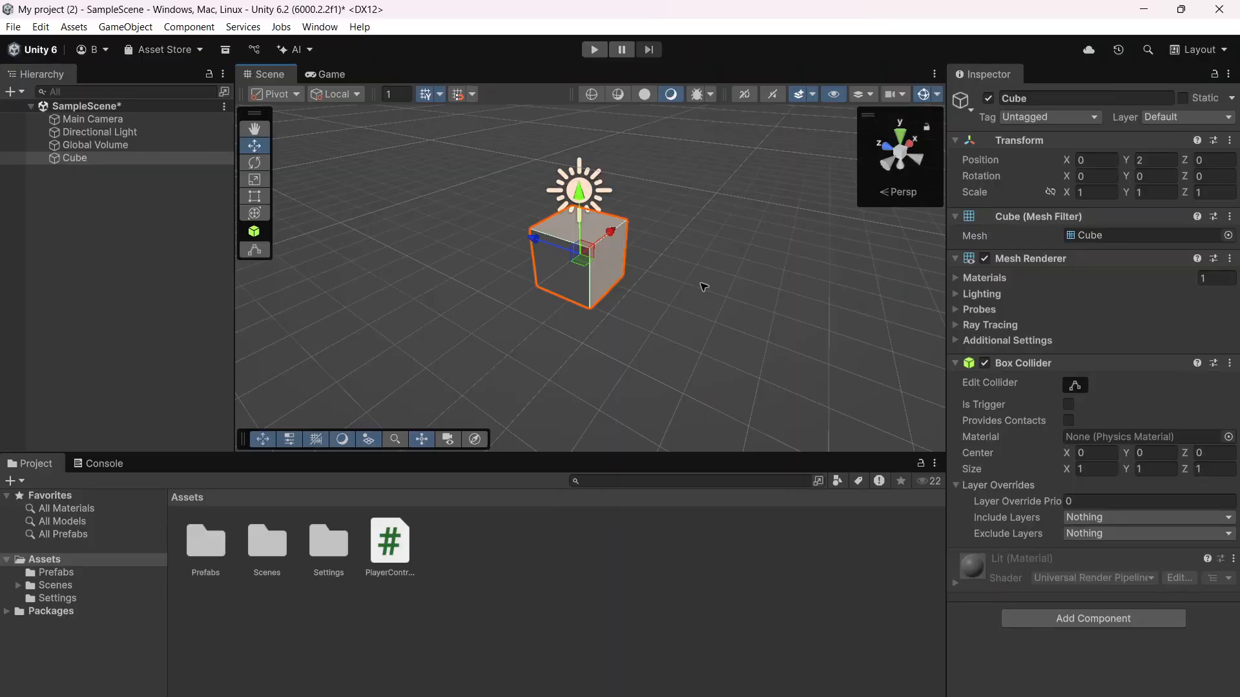
pyautogui.keyDown('alt'); pyautogui.moveTo(704, 290); pyautogui.dragTo(688, 283); pyautogui.keyUp('alt')
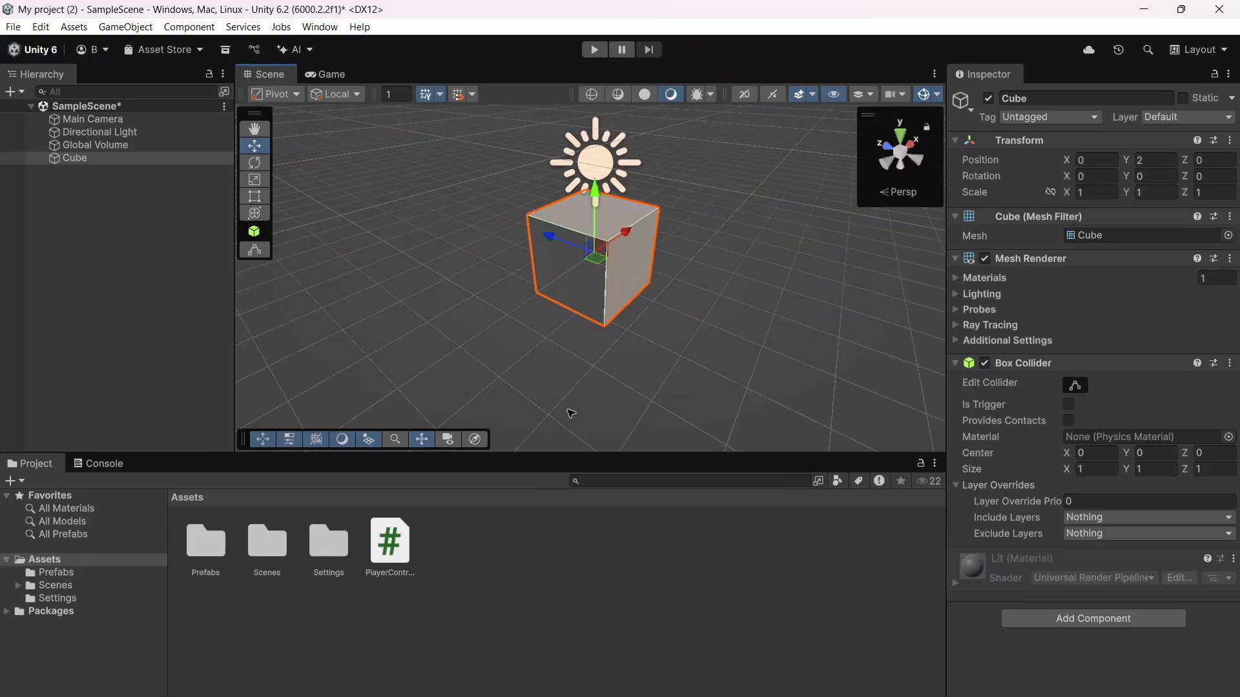
# Step: Select the Main Camera and align it with the current scene view of the cube
pyautogui.moveTo(436, 236)
pyautogui.mouseDown(button='right')
pyautogui.moveTo(432, 219)
pyautogui.moveTo(413, 233)
pyautogui.mouseUp(button='right')
pyautogui.click(92, 119)
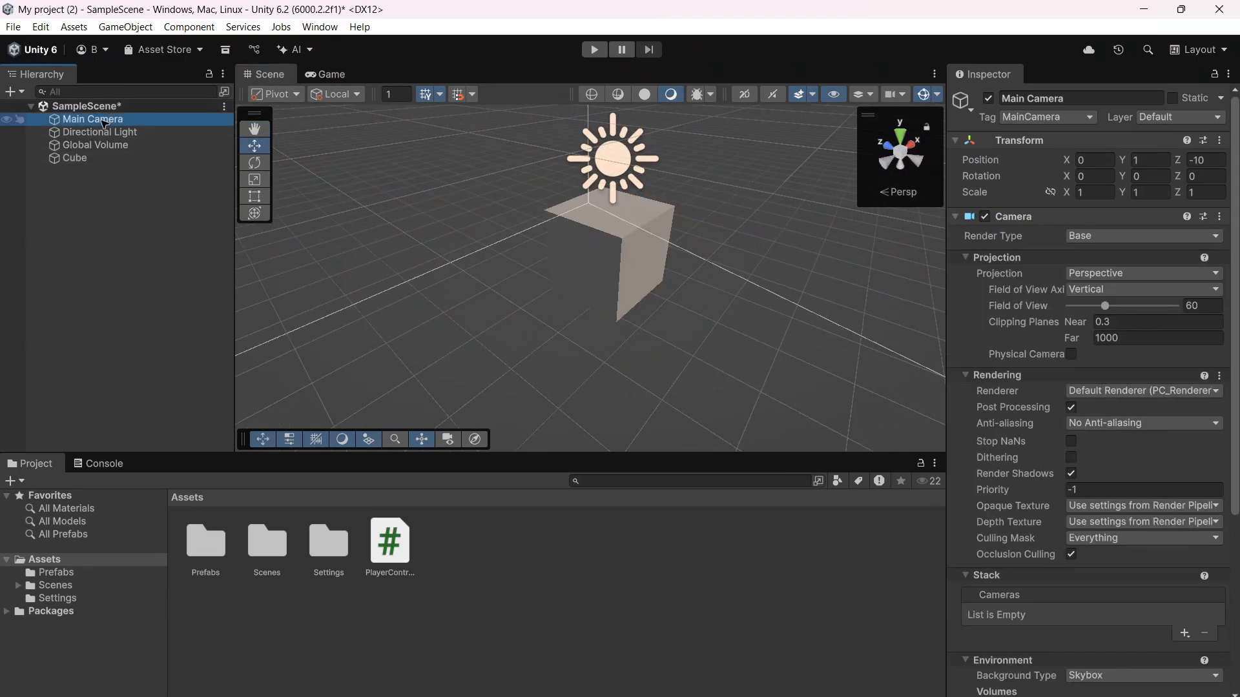
pyautogui.click(126, 27)
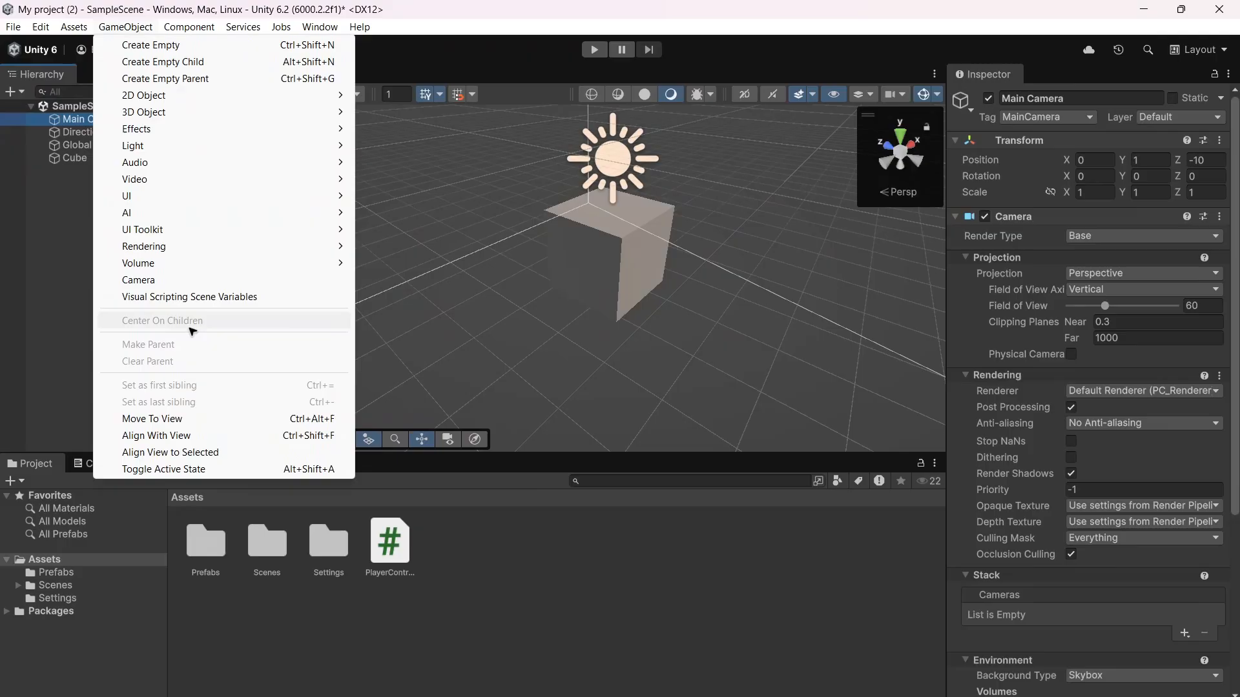
pyautogui.click(225, 436)
# Step: Align the Main Camera with a scene view from another side of the cube
pyautogui.moveTo(464, 293); pyautogui.dragTo(106, 275, button='right')
pyautogui.press('s')
pyautogui.press('d')
pyautogui.press('d')
pyautogui.press('w')
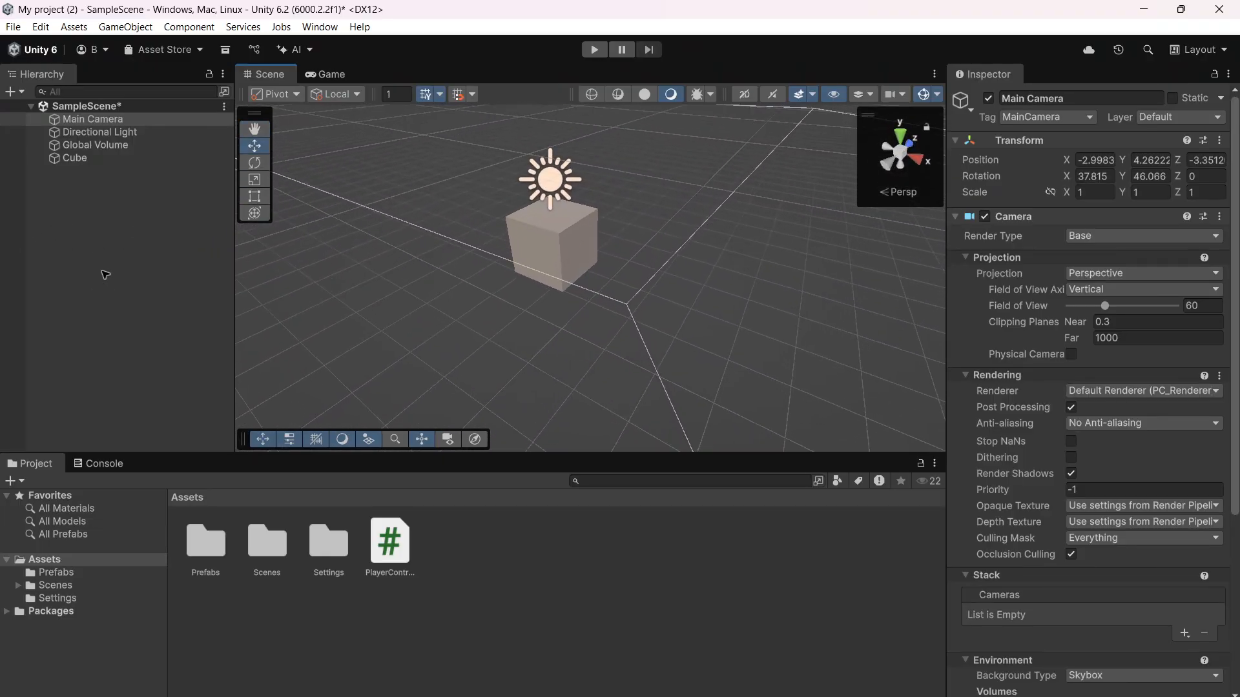
pyautogui.click(128, 27)
pyautogui.click(200, 436)
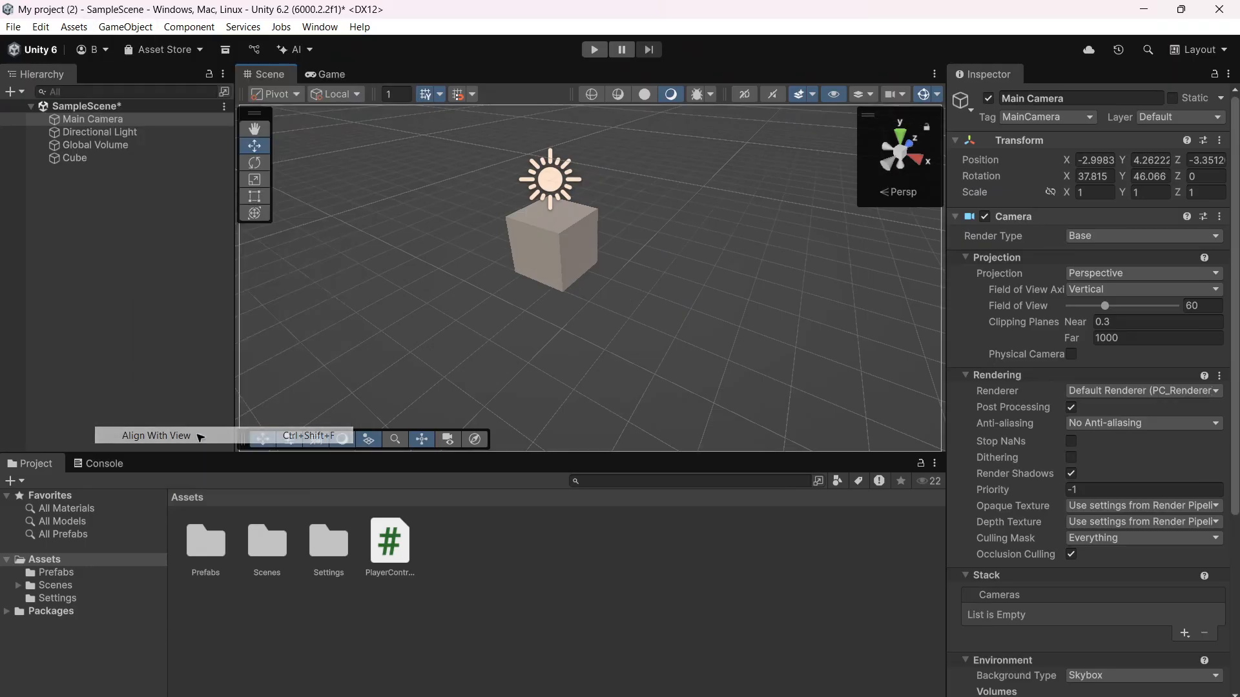
# Step: Realign the Main Camera to a third viewing angle of the cube and check the result in the Game view
pyautogui.press('d')
pyautogui.moveTo(439, 265); pyautogui.dragTo(133, 266, button='right')
pyautogui.click(336, 76)
pyautogui.click(281, 74)
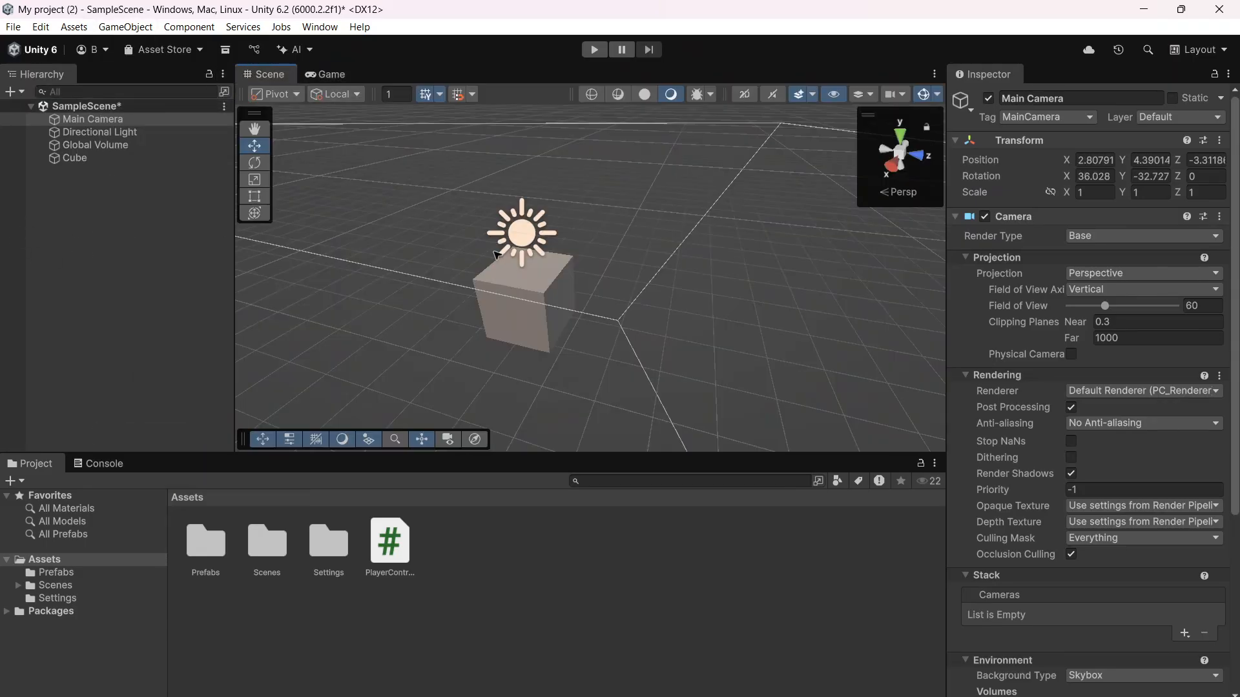
# Step: Create a new material in the Assets folder, keeping its default name
pyautogui.moveTo(496, 255); pyautogui.dragTo(467, 181, button='right')
pyautogui.press('a')
pyautogui.rightClick(557, 565)
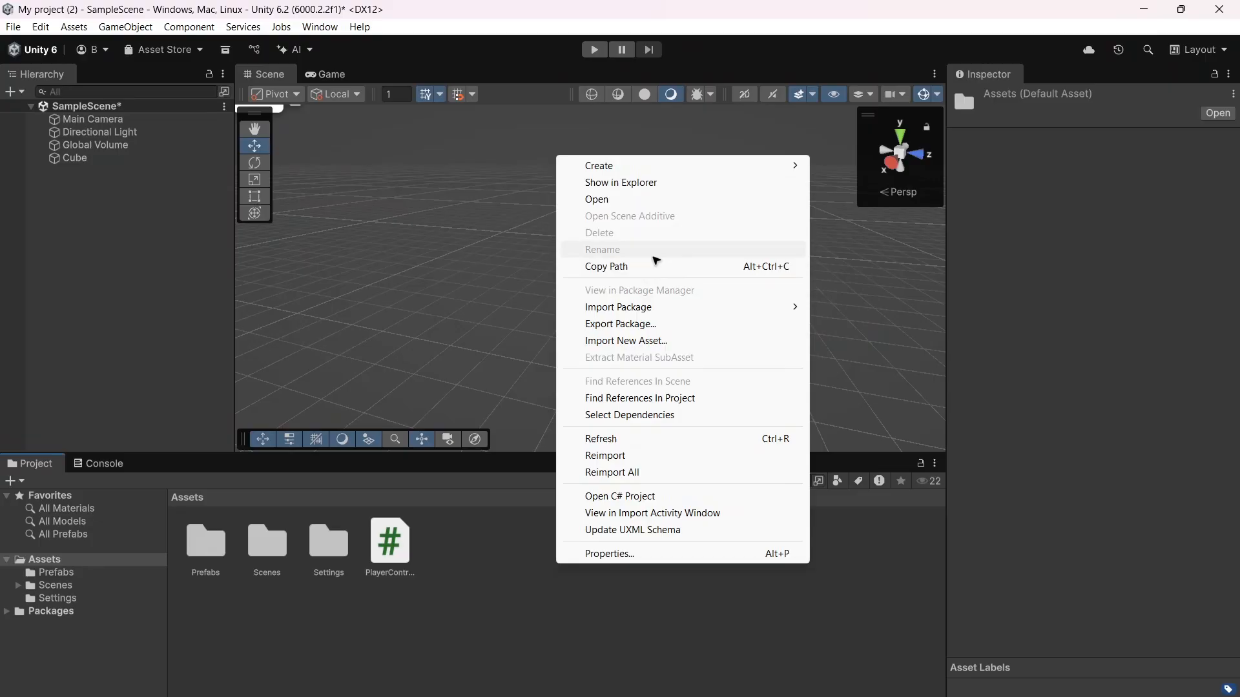
pyautogui.moveTo(714, 168)
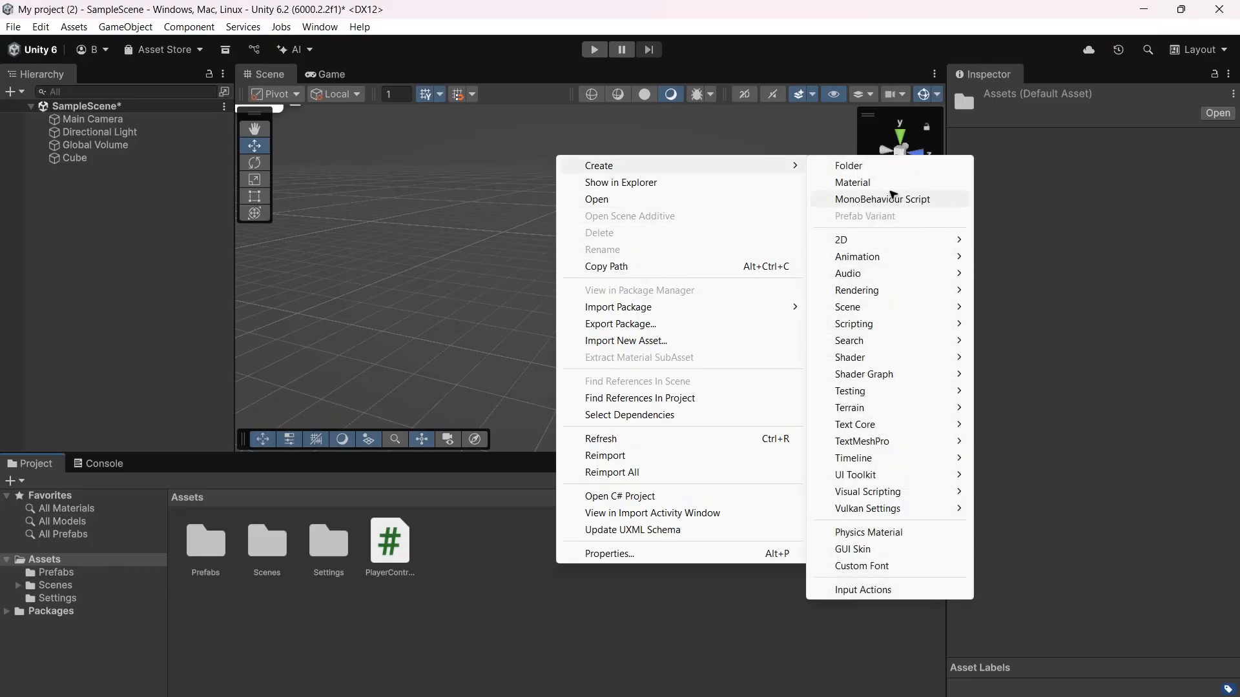
pyautogui.click(889, 183)
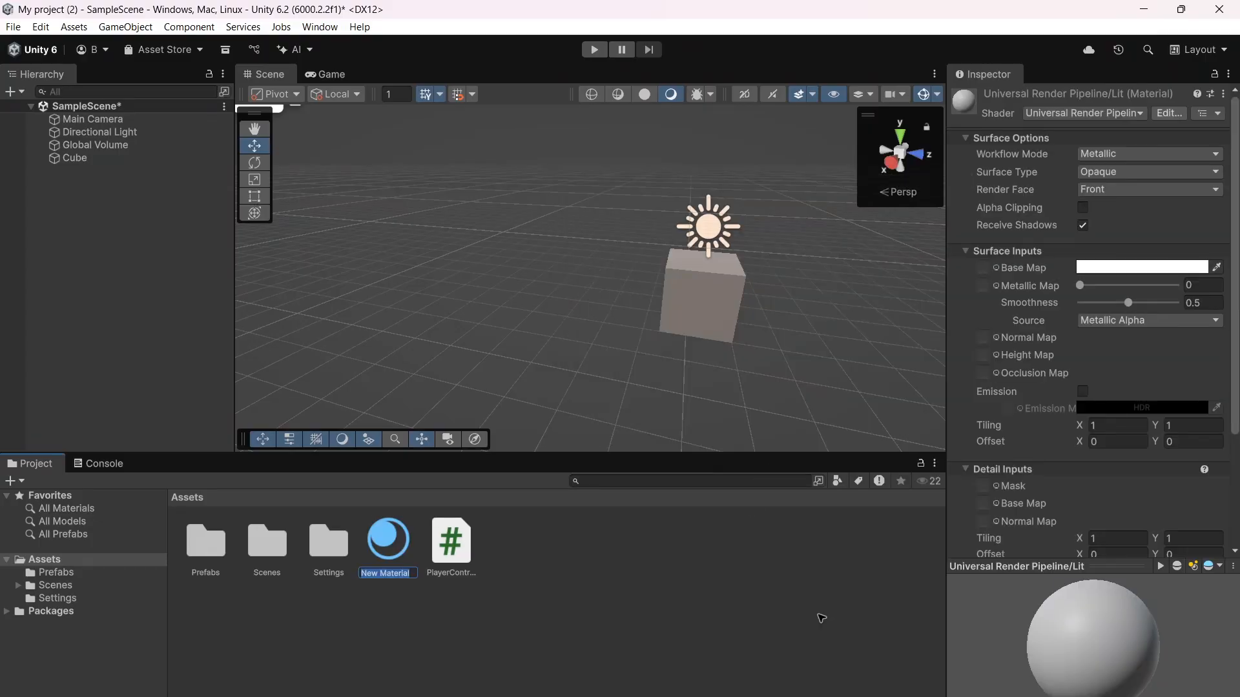
pyautogui.press('Return')
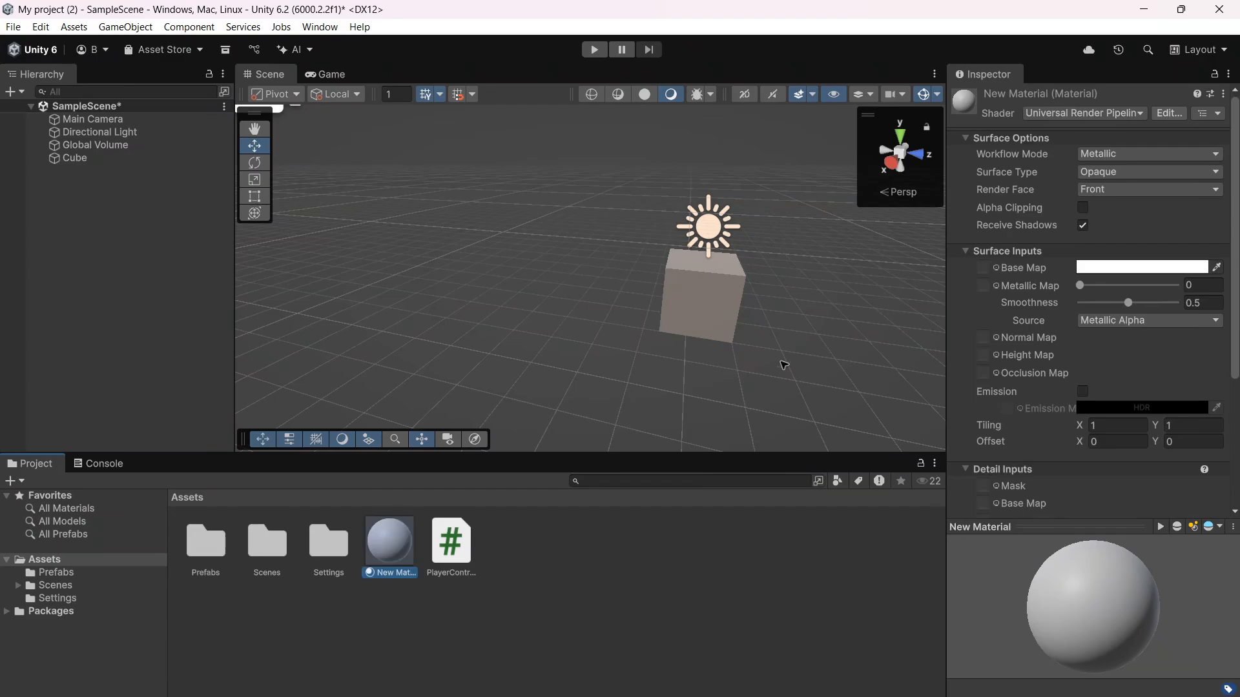
# Step: Set the new material's Base Map colour to pure red
pyautogui.click(1137, 267)
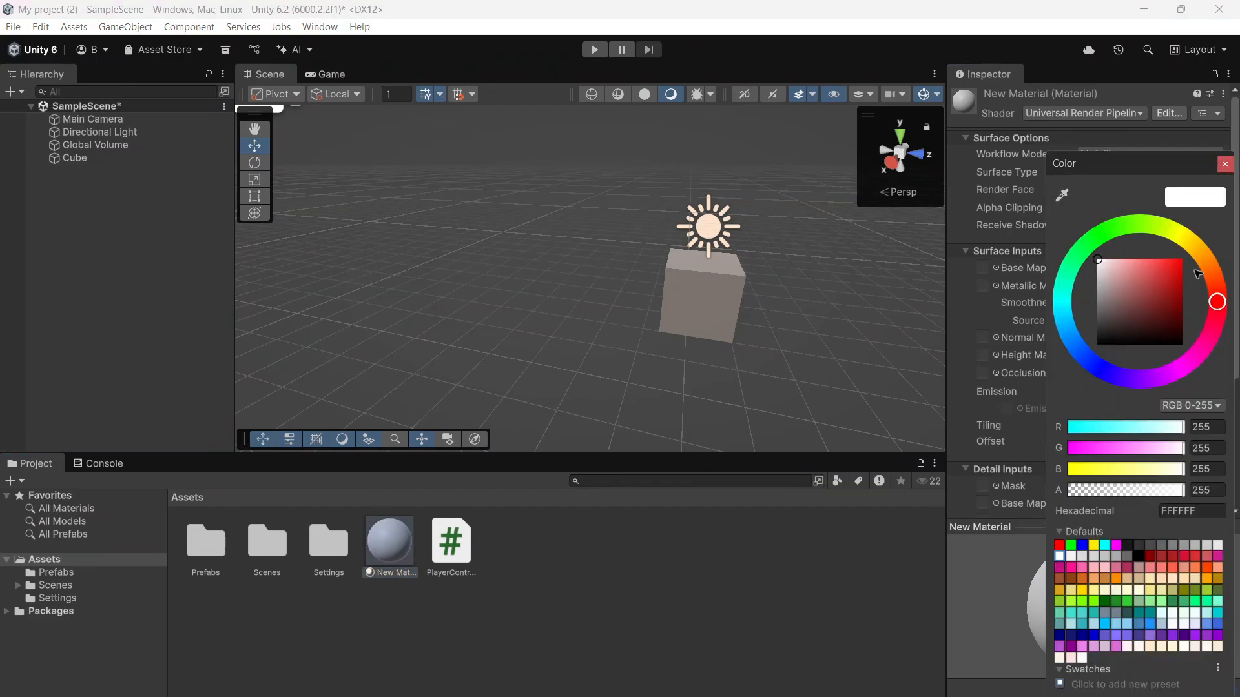
pyautogui.moveTo(1172, 289); pyautogui.dragTo(1222, 207)
pyautogui.click(1225, 164)
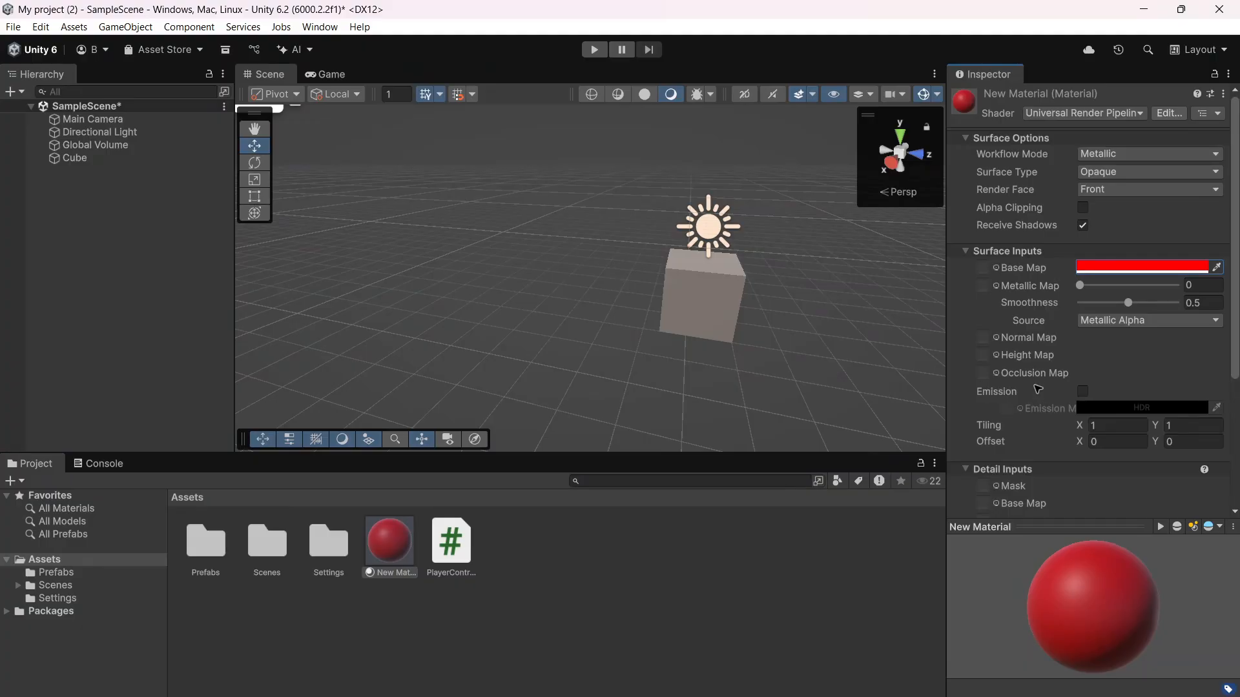
# Step: Enable Emission on the material and set the emission colour to red with RGB 255, 0, 0
pyautogui.scroll(-2, 1046, 388)
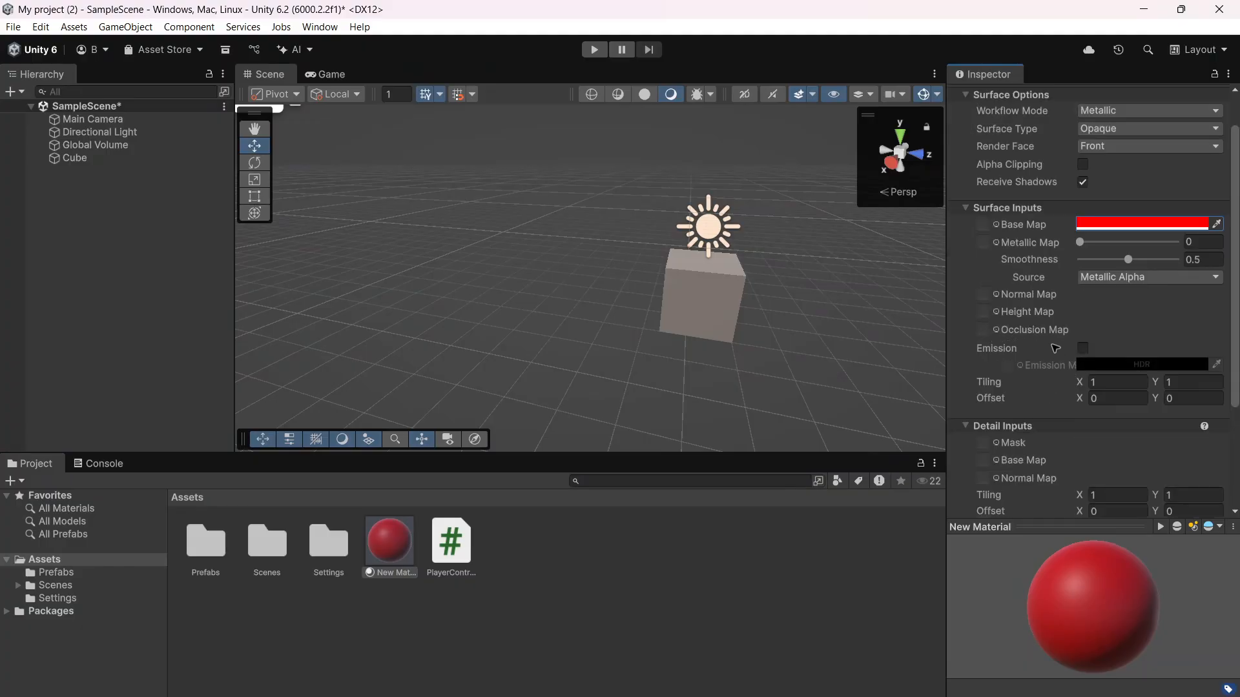
pyautogui.click(1083, 349)
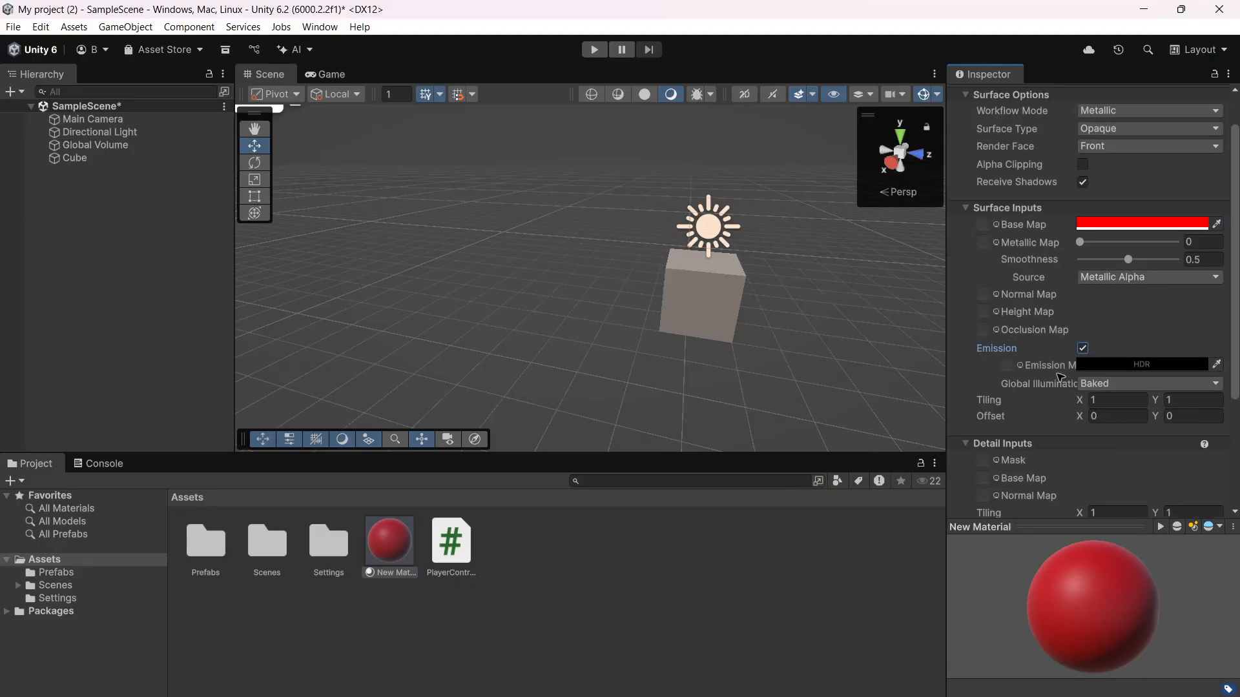
pyautogui.click(1082, 365)
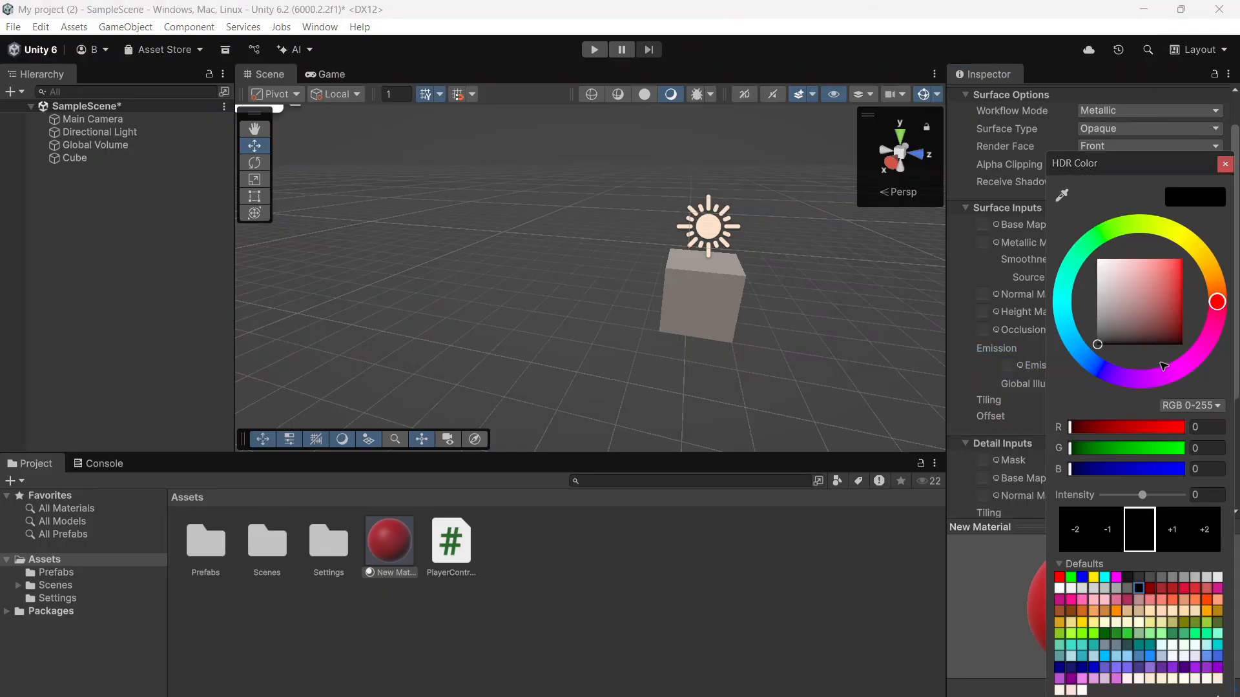
pyautogui.moveTo(1162, 336); pyautogui.dragTo(1198, 270)
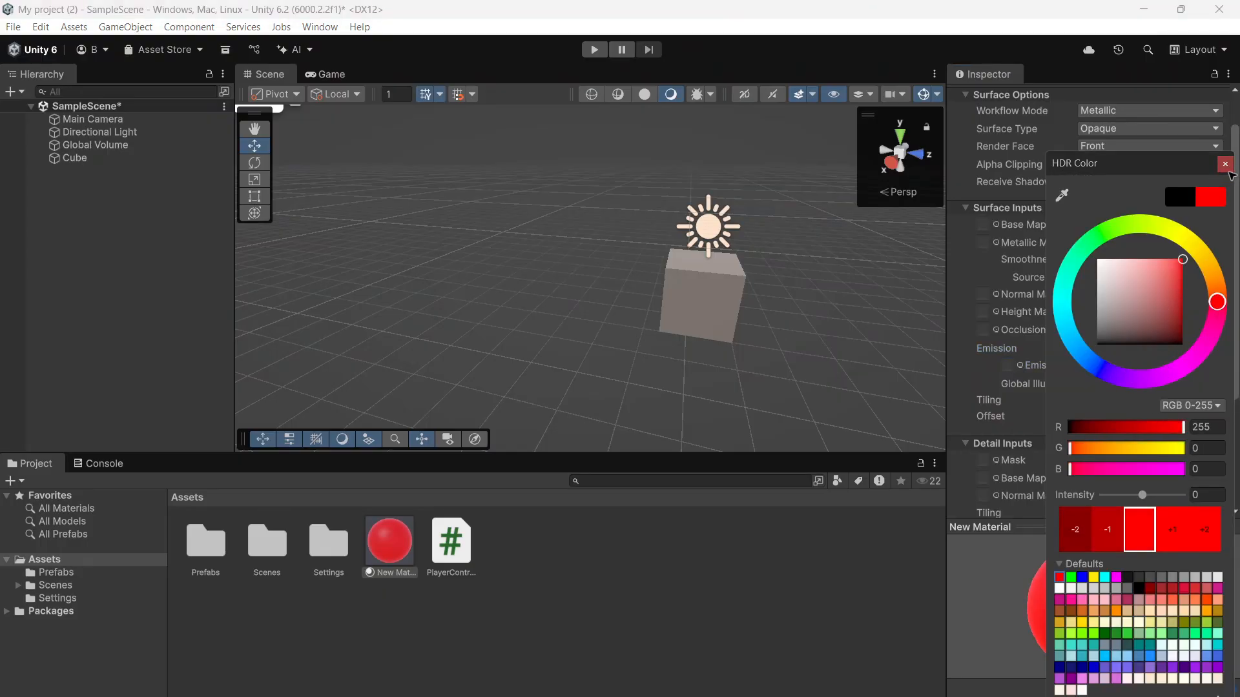
pyautogui.click(1225, 164)
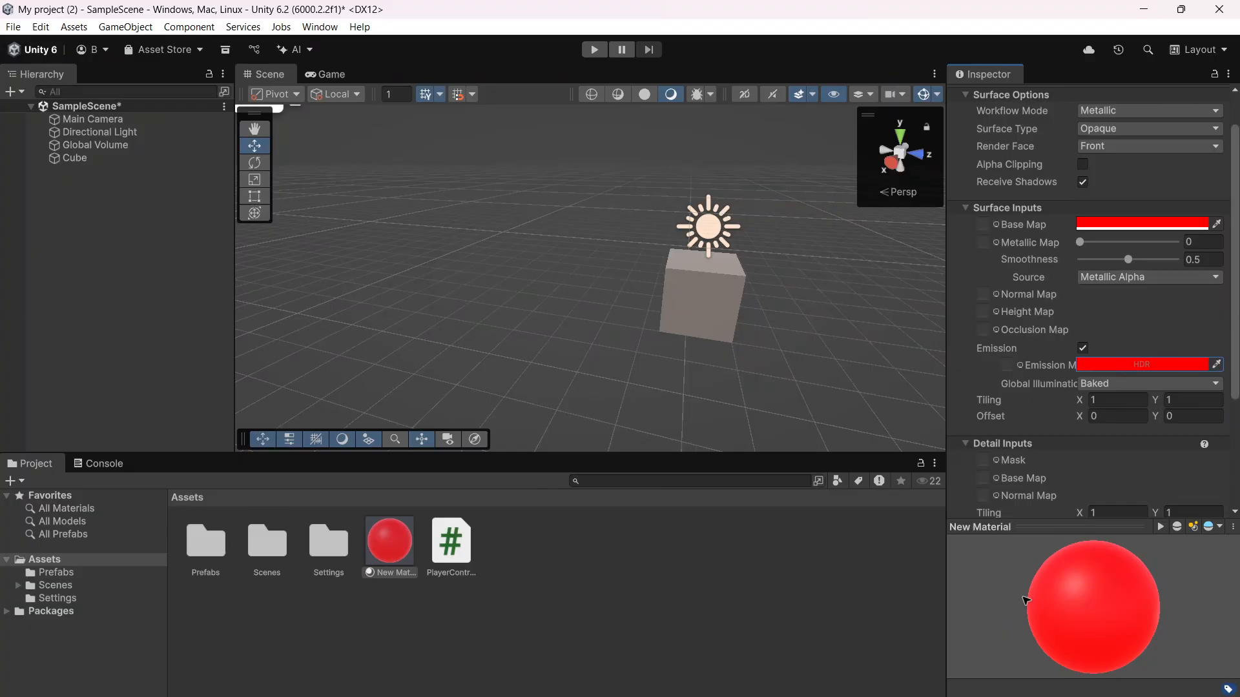
# Step: Apply the red emissive material to the cube in the scene and view it from another side
pyautogui.moveTo(425, 559); pyautogui.dragTo(717, 327)
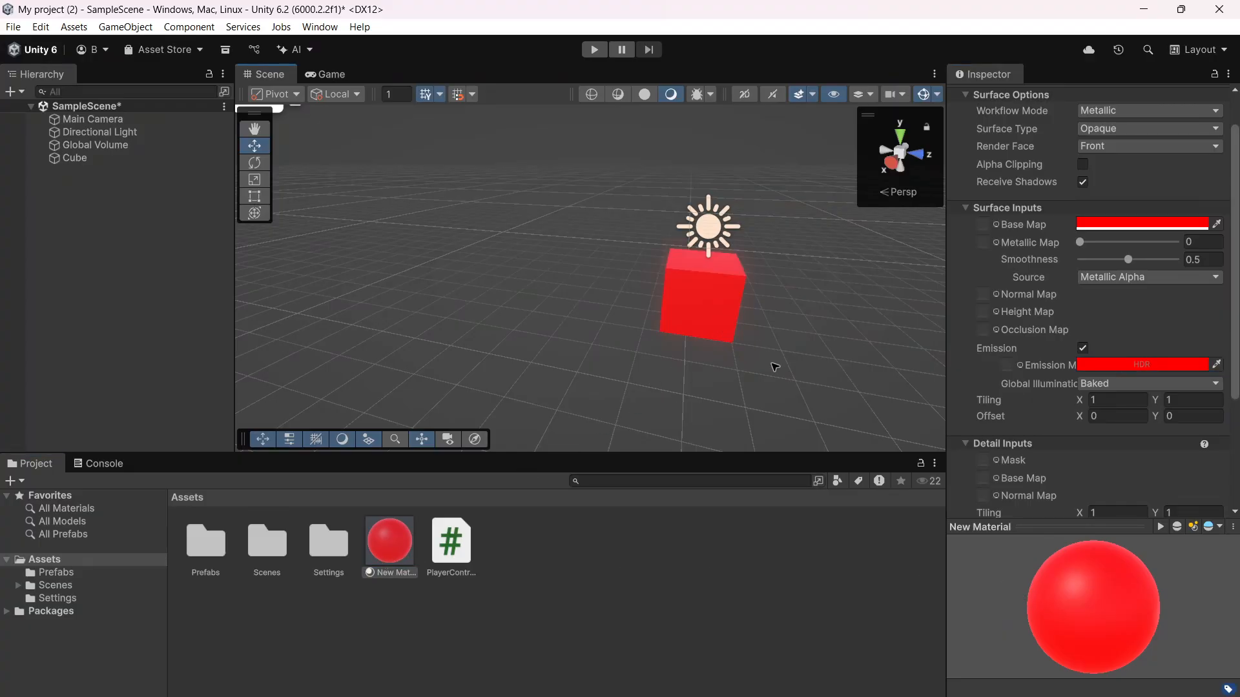
pyautogui.moveTo(774, 367); pyautogui.dragTo(973, 436, button='right')
pyautogui.press('w')
pyautogui.press('s')
pyautogui.press('a')
pyautogui.press('s')
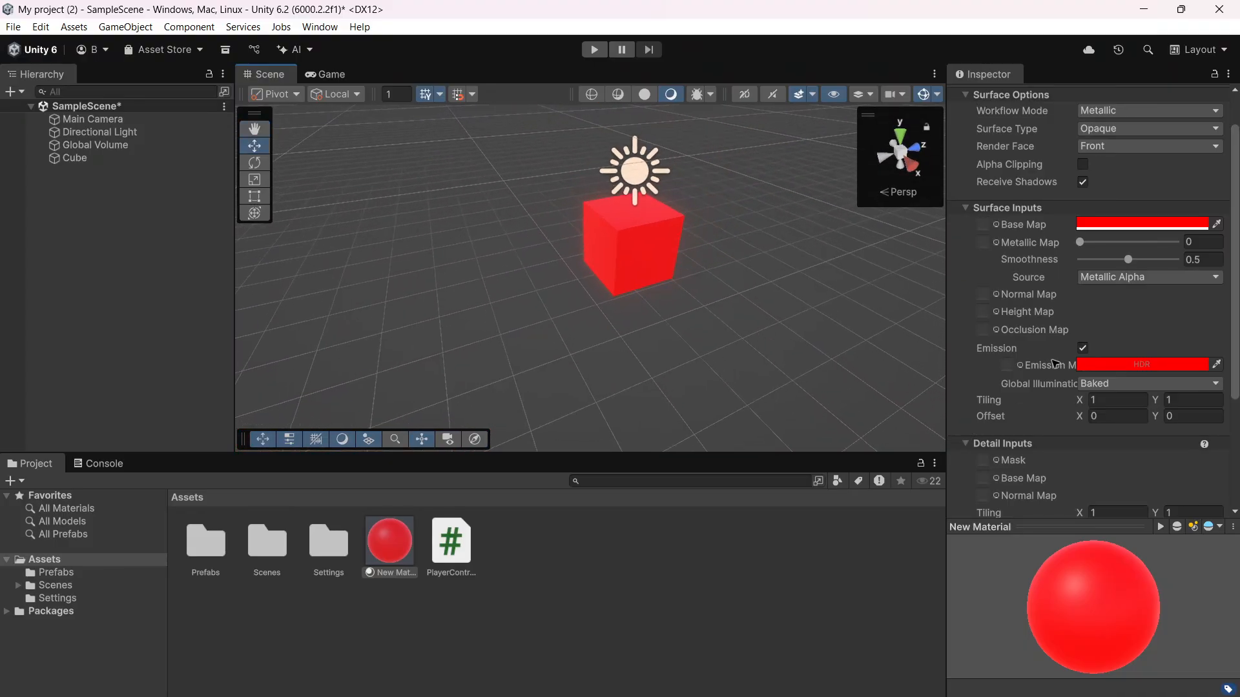
# Step: Switch the material's Emission off and on again to compare the cube's glow in the scene
pyautogui.click(1084, 349)
pyautogui.click(1084, 350)
pyautogui.moveTo(590, 308)
pyautogui.mouseDown(button='right')
pyautogui.moveTo(302, 200)
pyautogui.moveTo(610, 268)
pyautogui.moveTo(633, 291)
pyautogui.moveTo(611, 321)
pyautogui.mouseUp(button='right')
pyautogui.press('s')
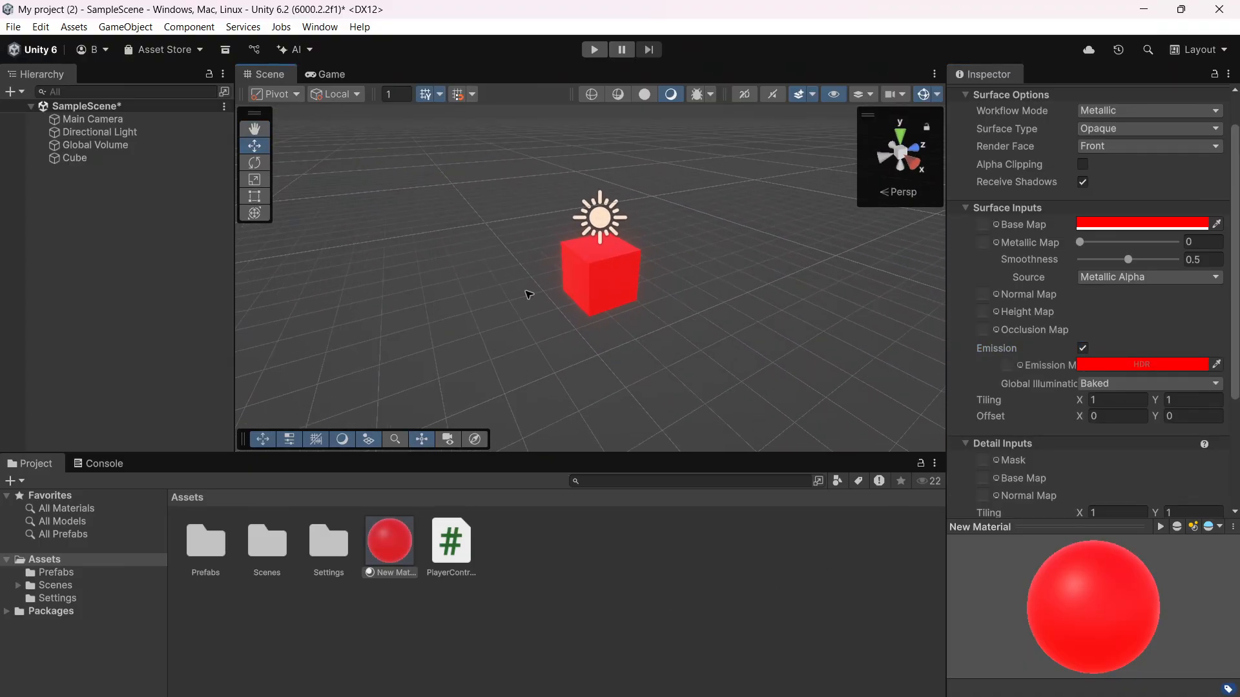
# Step: Add a Volume component to the Cube
pyautogui.click(96, 160)
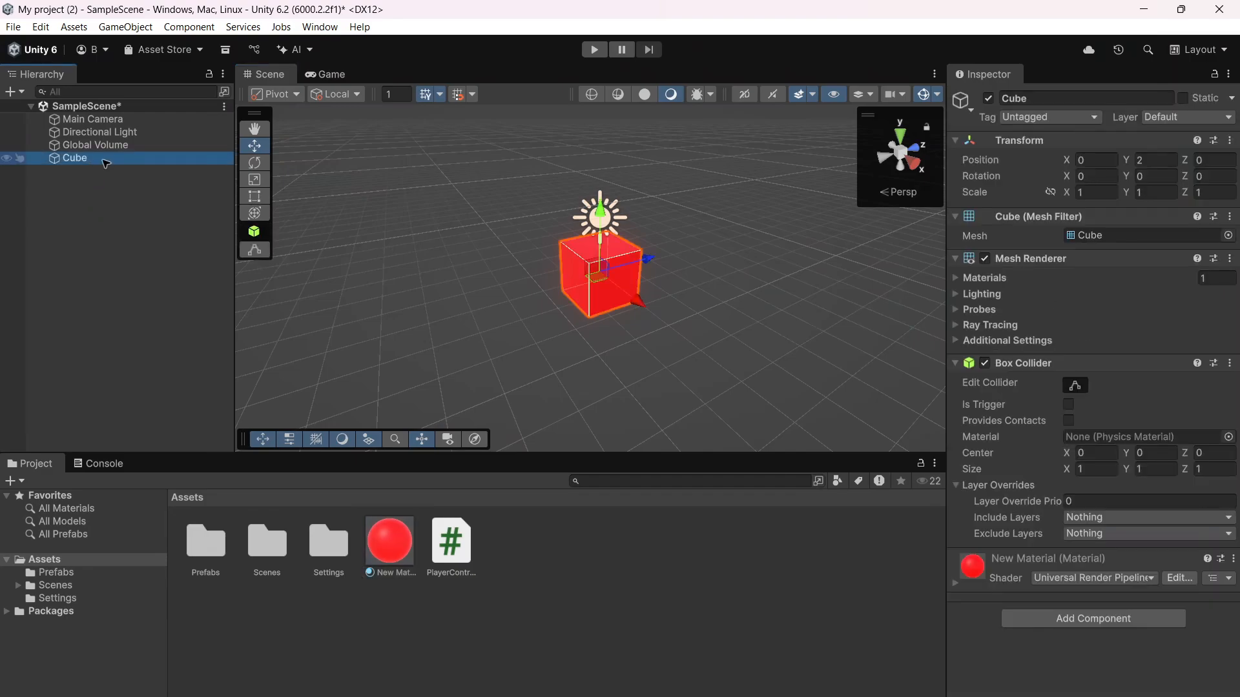
pyautogui.click(1075, 646)
pyautogui.click(1080, 619)
pyautogui.click(1039, 533)
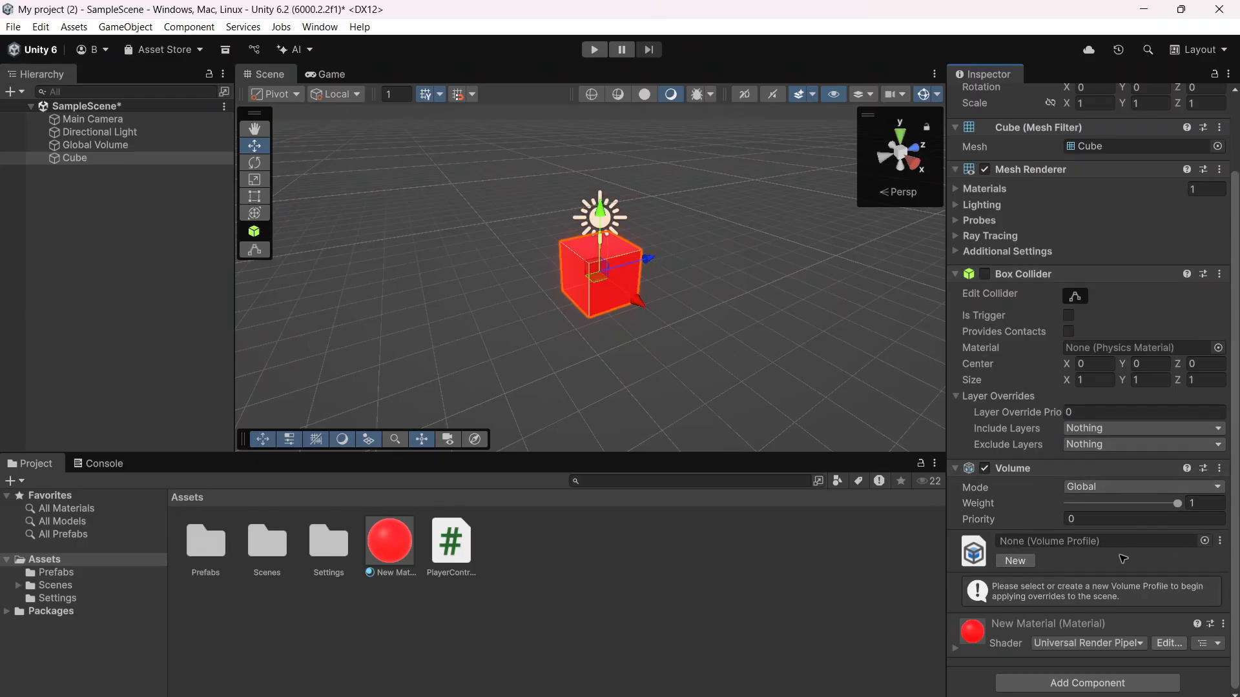
pyautogui.rightClick(658, 546)
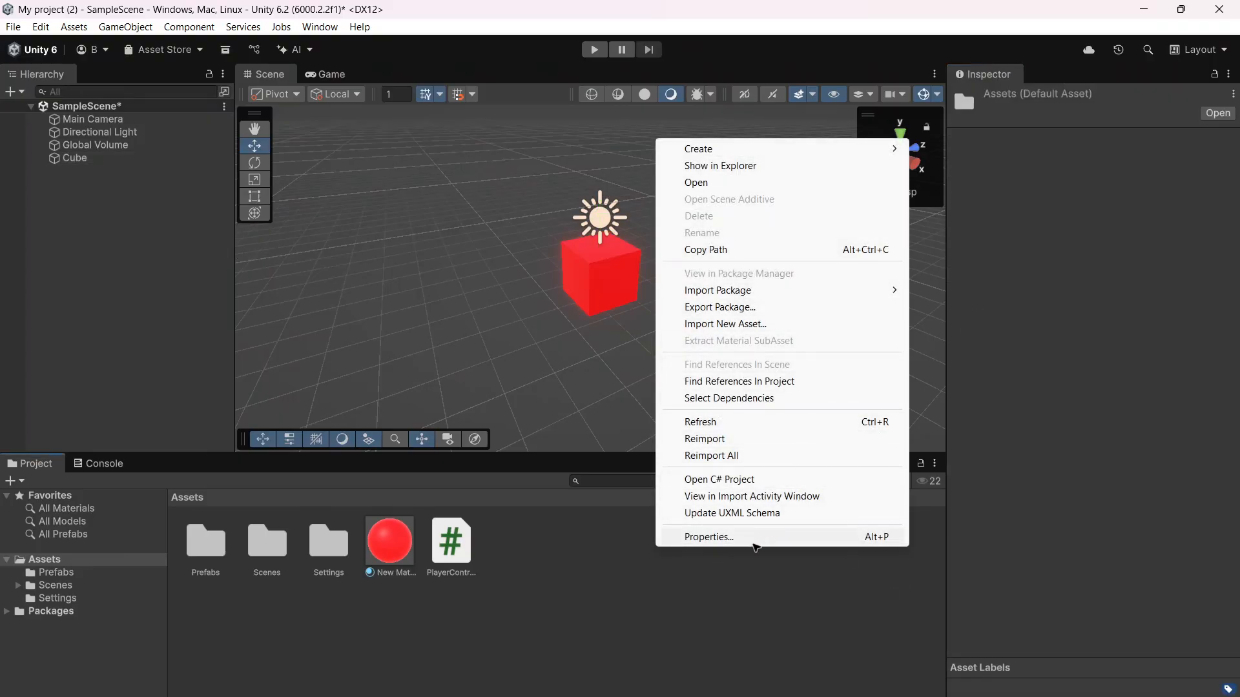
pyautogui.click(749, 635)
pyautogui.click(608, 290)
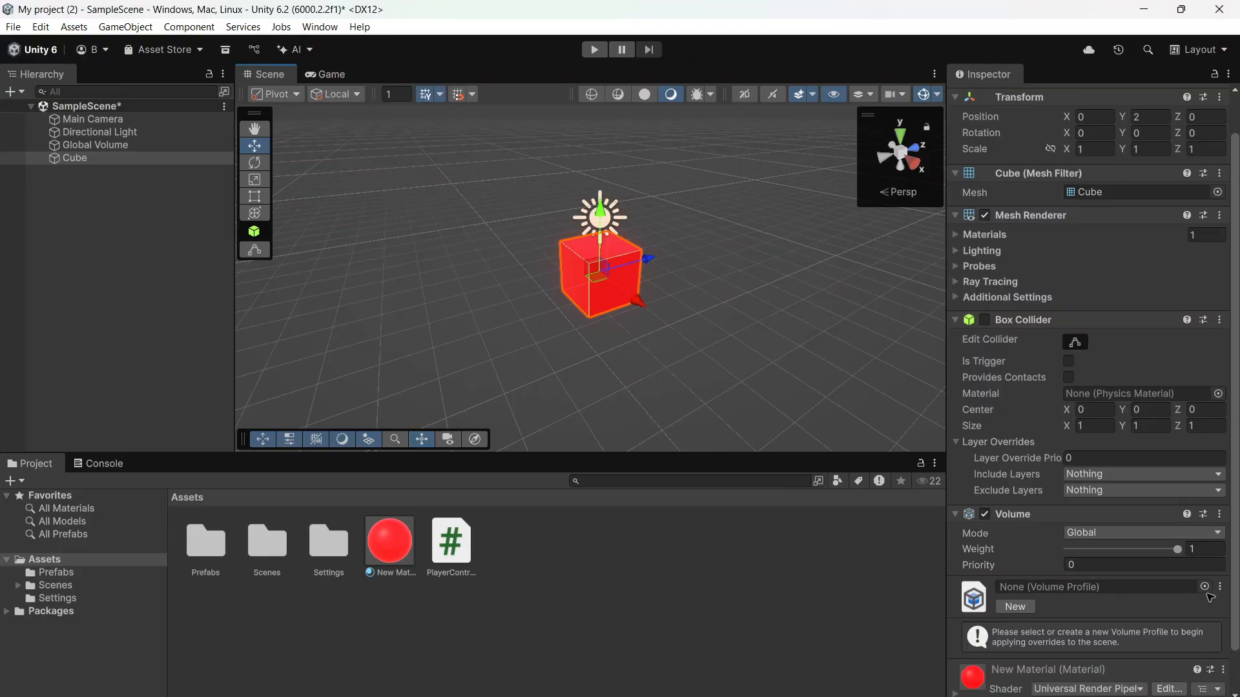
# Step: Create a rendering Volume Profile in the Assets folder and name it Volume
pyautogui.rightClick(685, 555)
pyautogui.moveTo(839, 149)
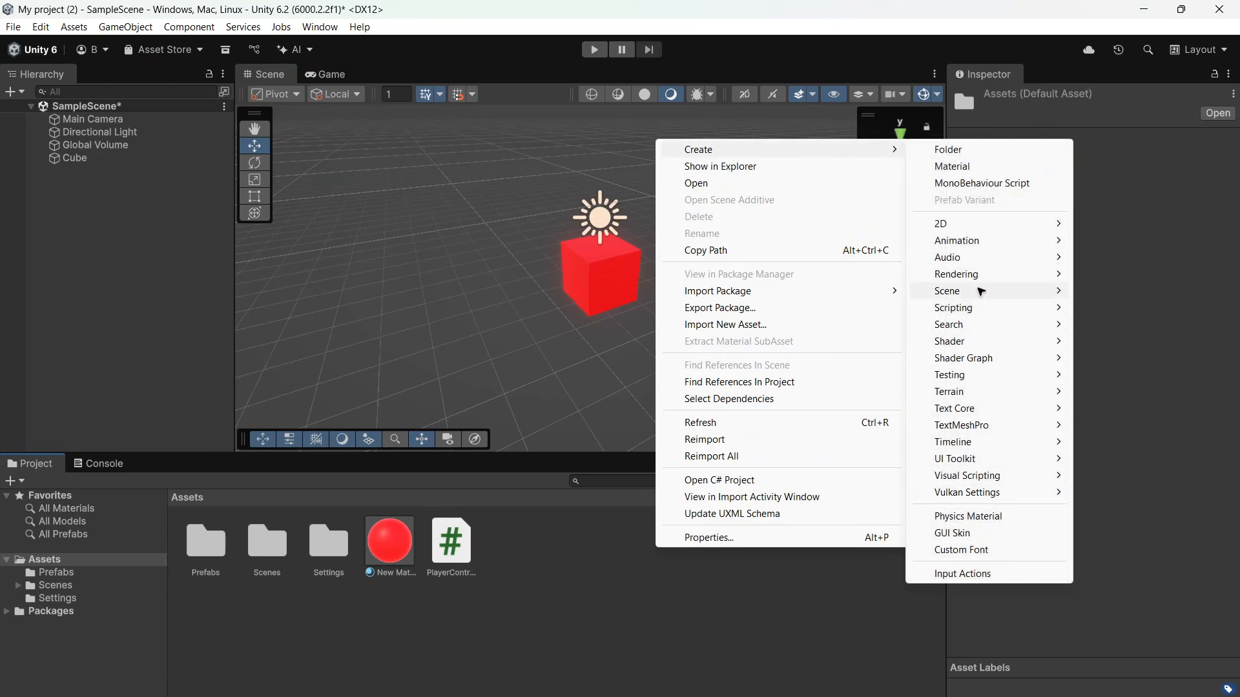
pyautogui.moveTo(962, 273)
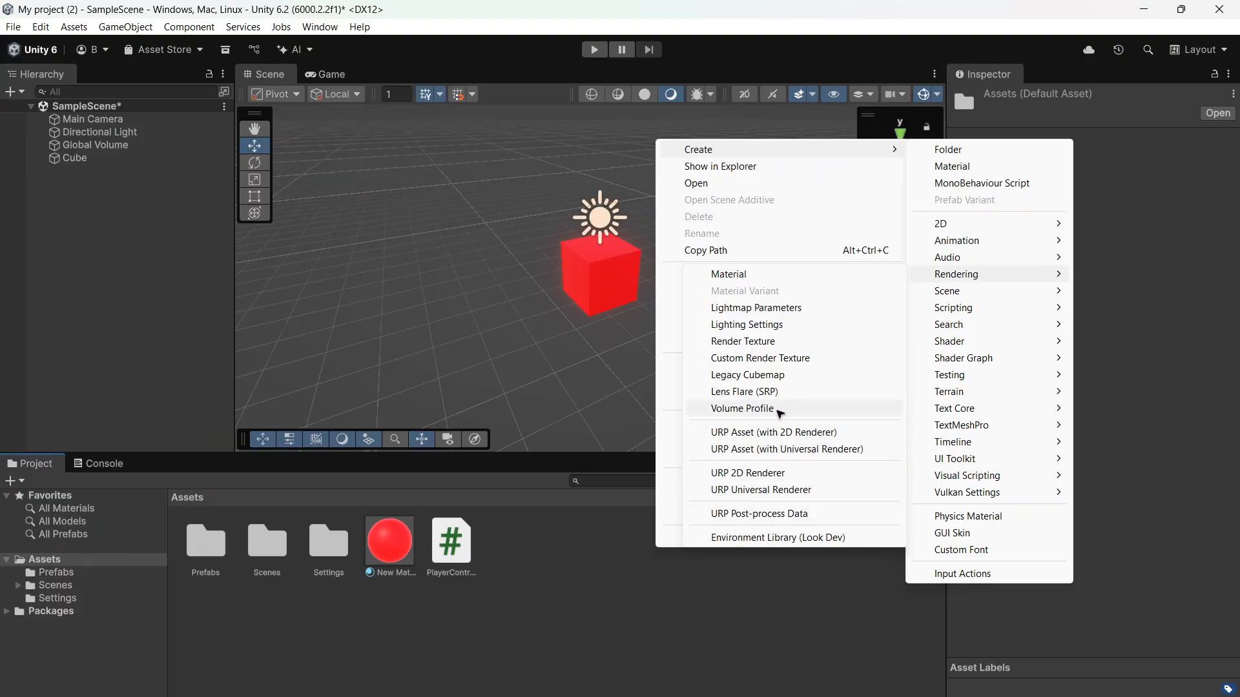
pyautogui.click(775, 409)
pyautogui.write('Volume')
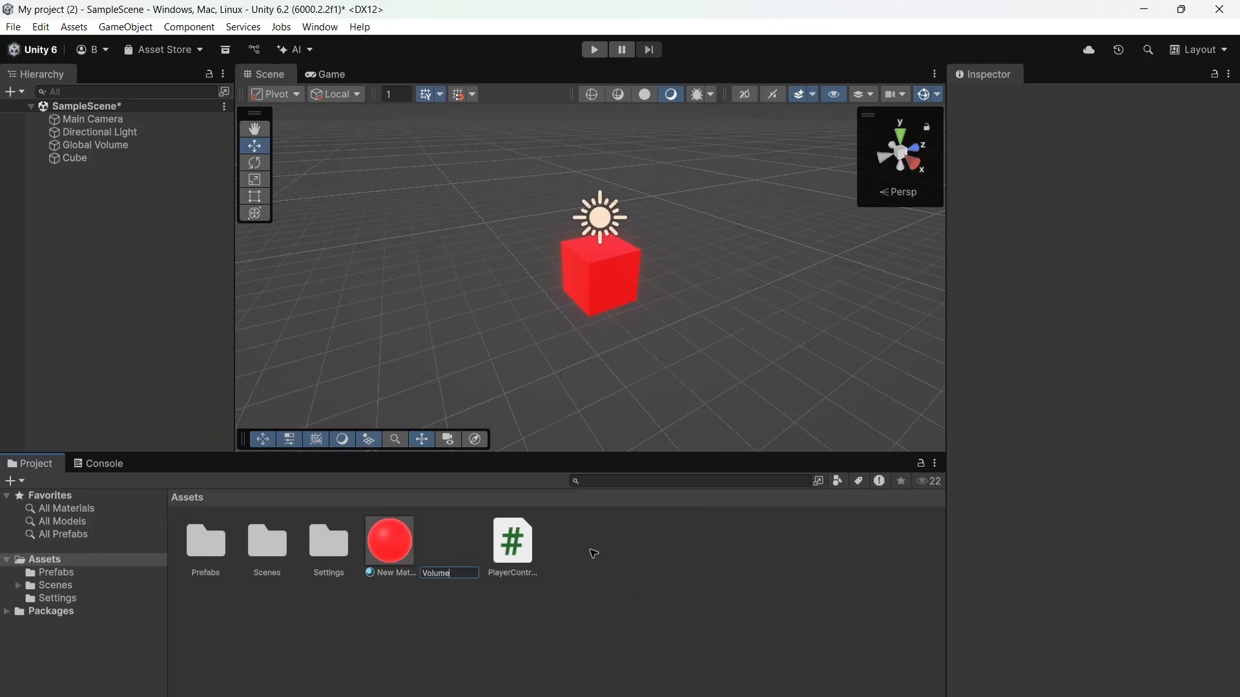
pyautogui.press('Return')
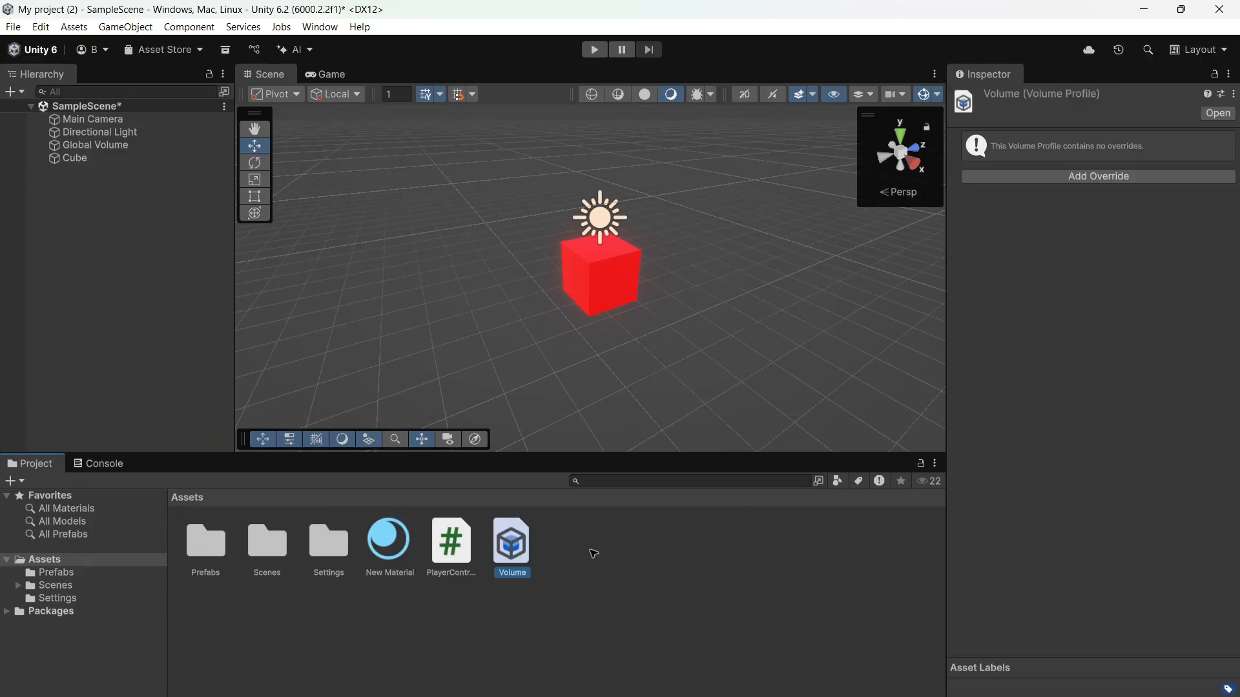
# Step: Assign the Volume profile to the Volume component on the Cube
pyautogui.click(618, 271)
pyautogui.scroll(-3, 1102, 581)
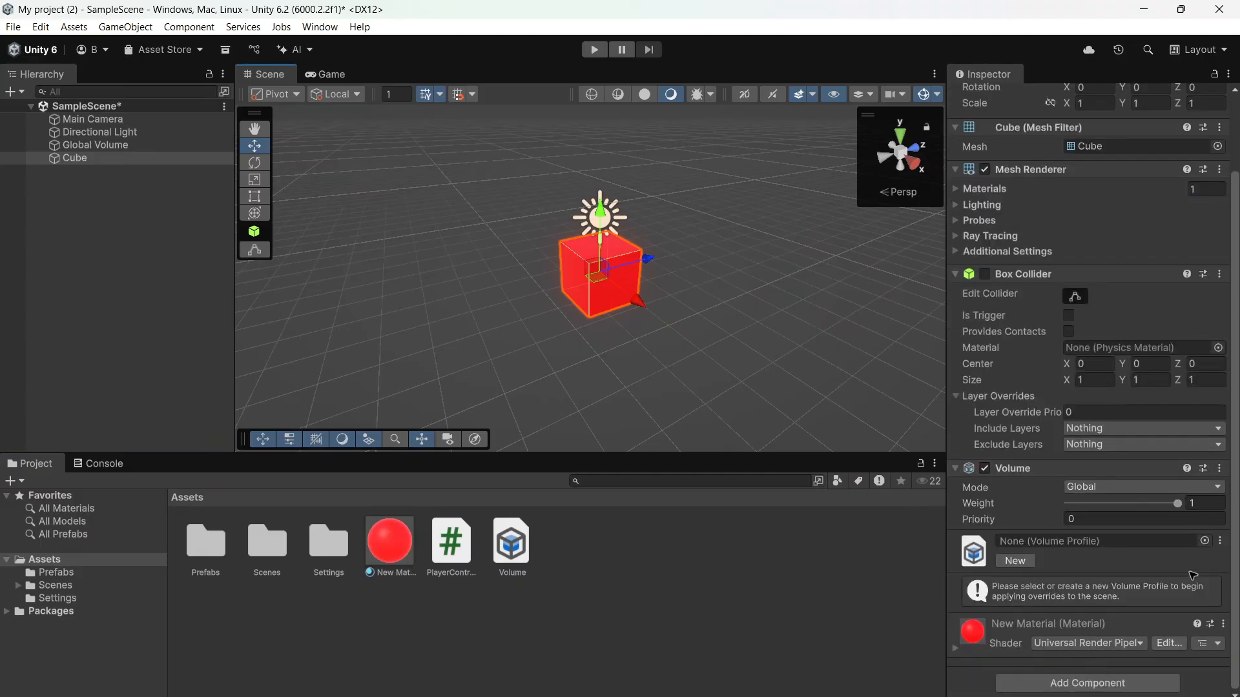
pyautogui.click(1205, 541)
pyautogui.click(1065, 524)
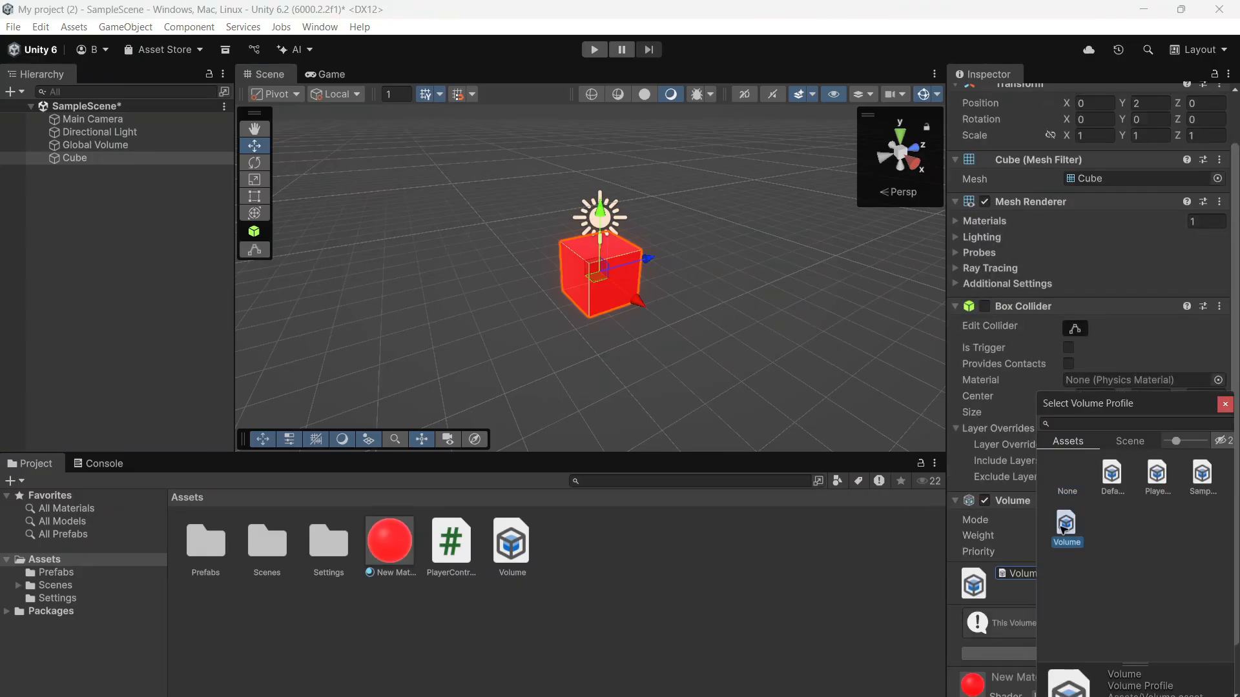
pyautogui.click(887, 627)
# Step: Add a Bloom post-processing override to the Cube's Volume component
pyautogui.click(626, 277)
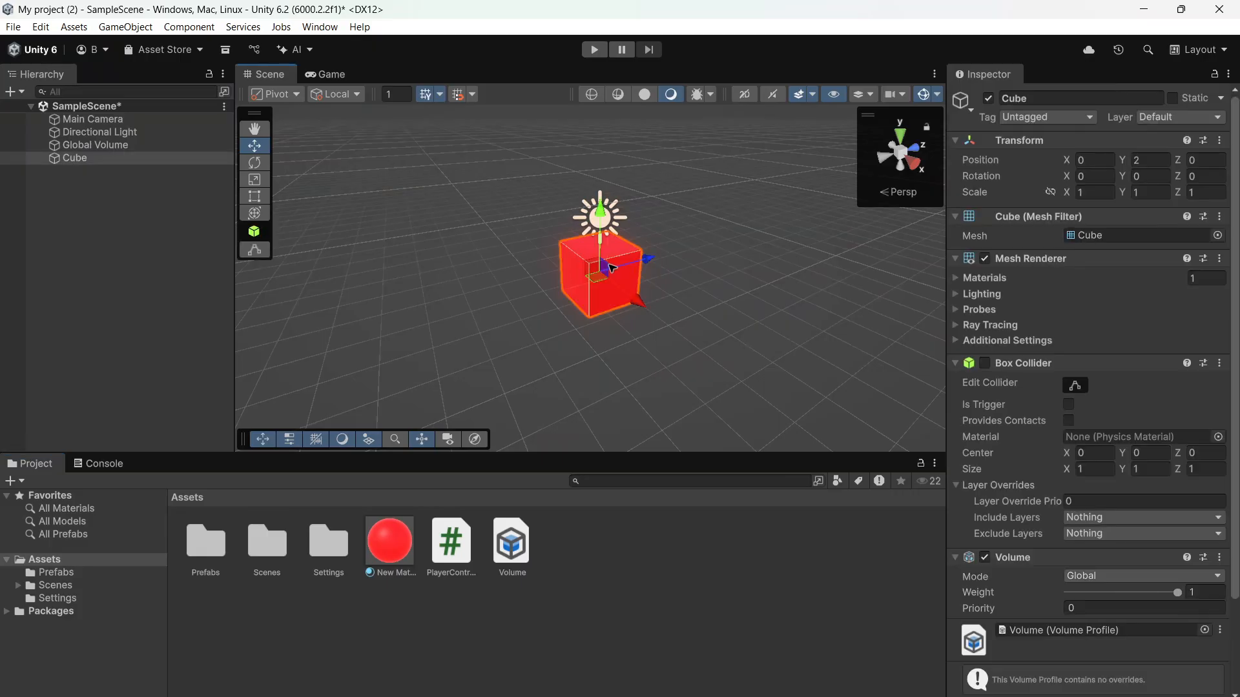
pyautogui.scroll(-3, 1122, 553)
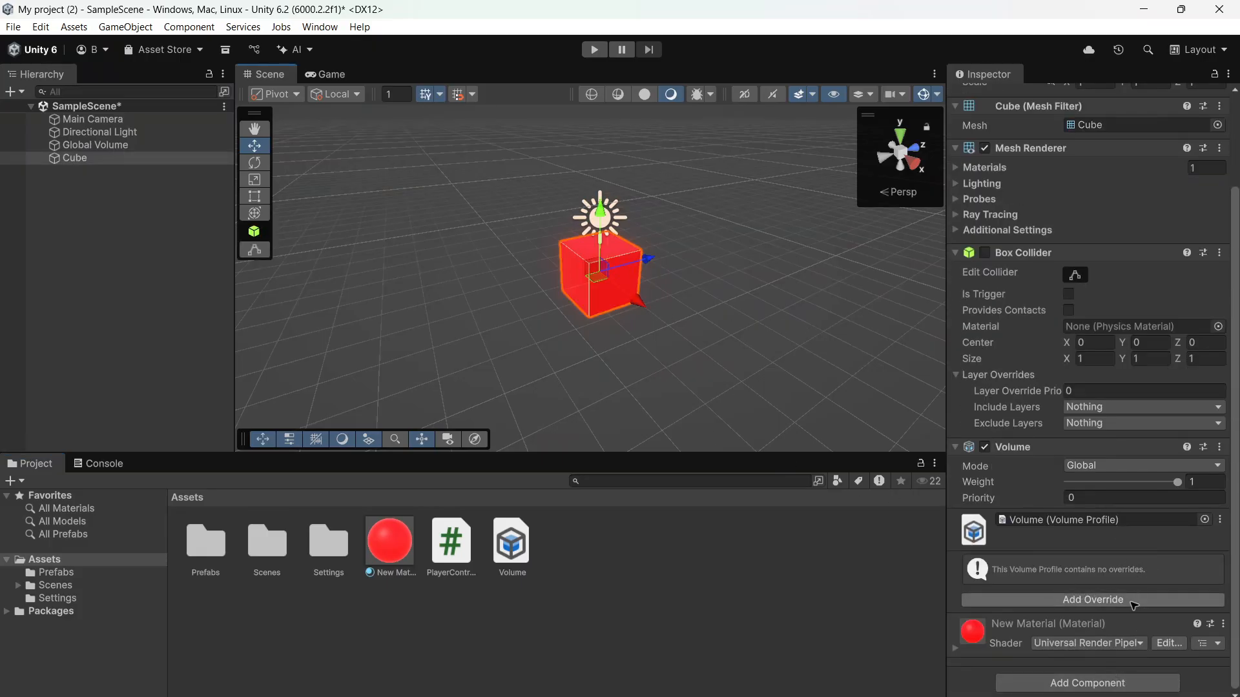
pyautogui.click(1101, 603)
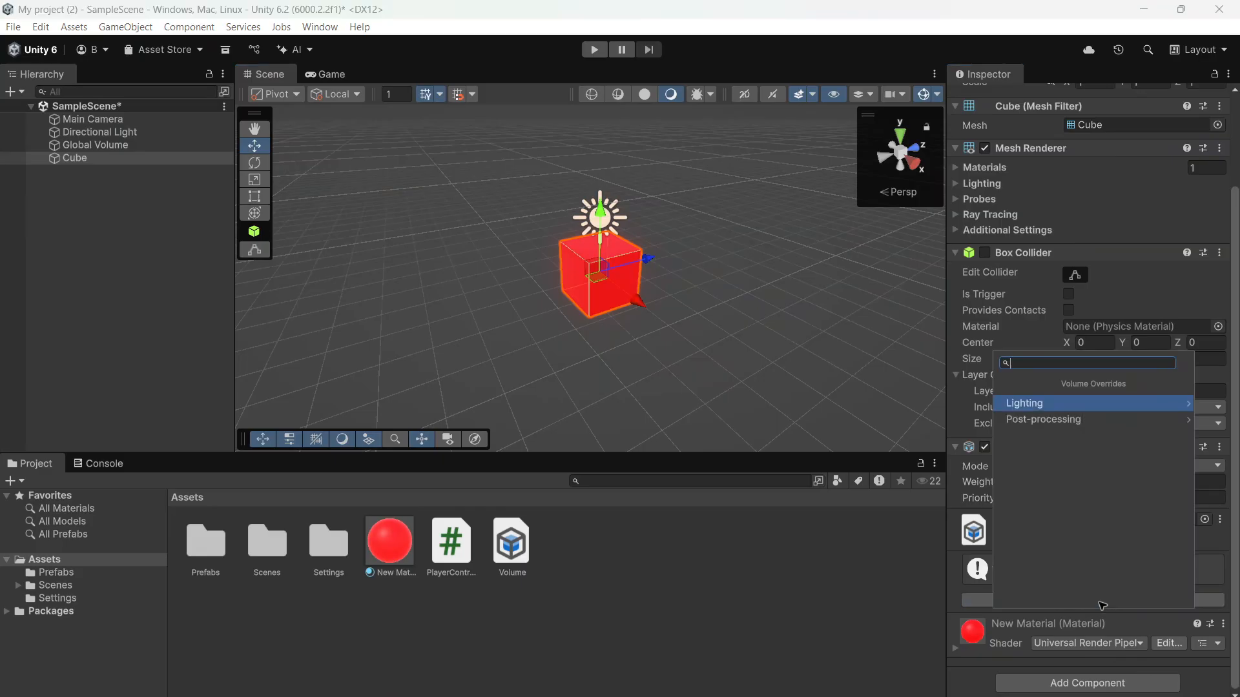
pyautogui.click(1037, 420)
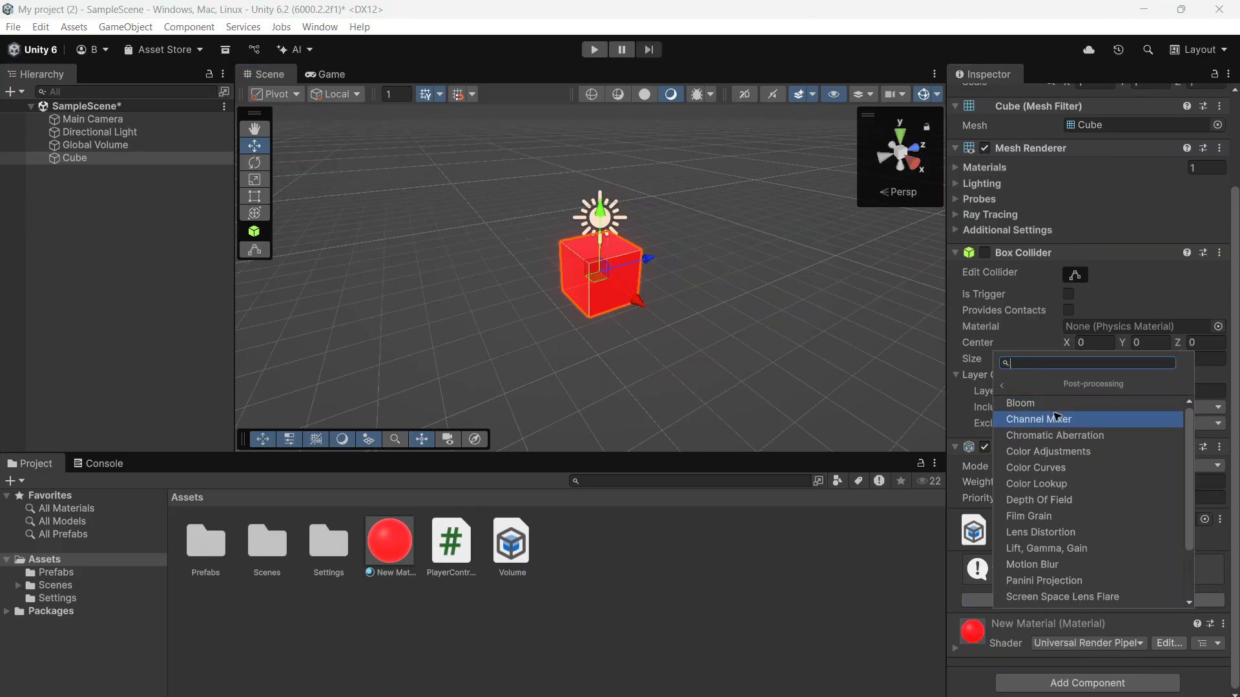
pyautogui.scroll(3, 1124, 516)
pyautogui.scroll(-3, 1122, 535)
pyautogui.scroll(3, 1122, 529)
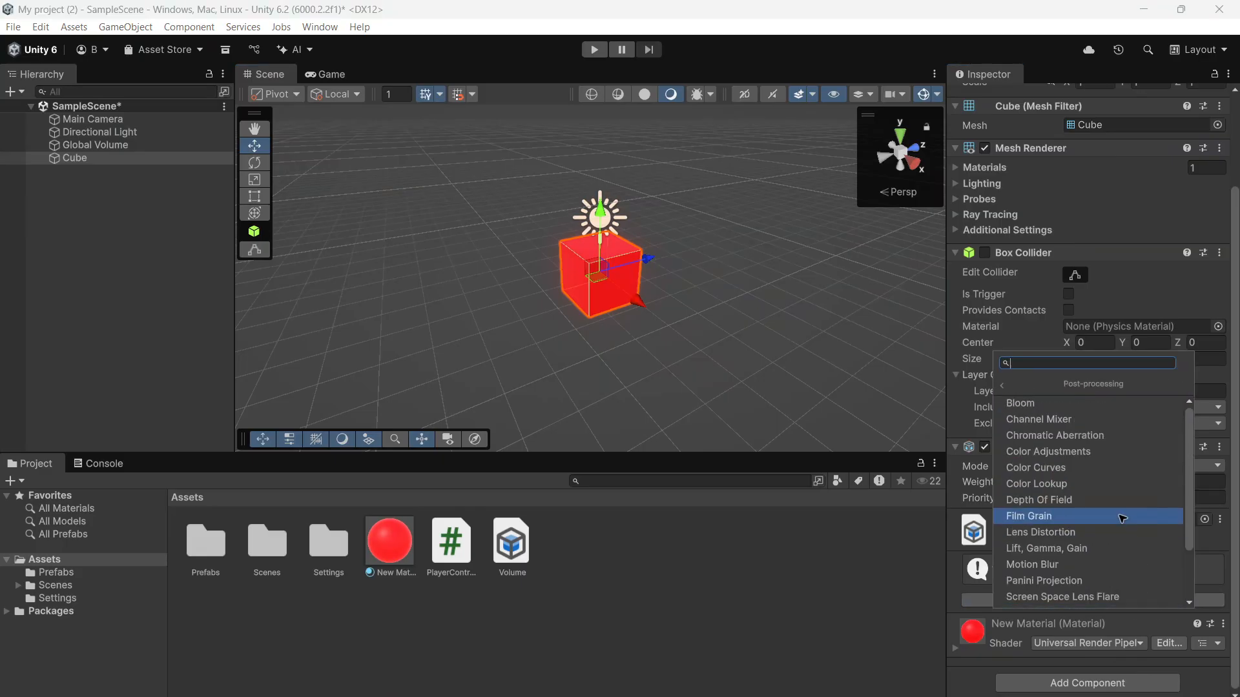
pyautogui.click(1056, 404)
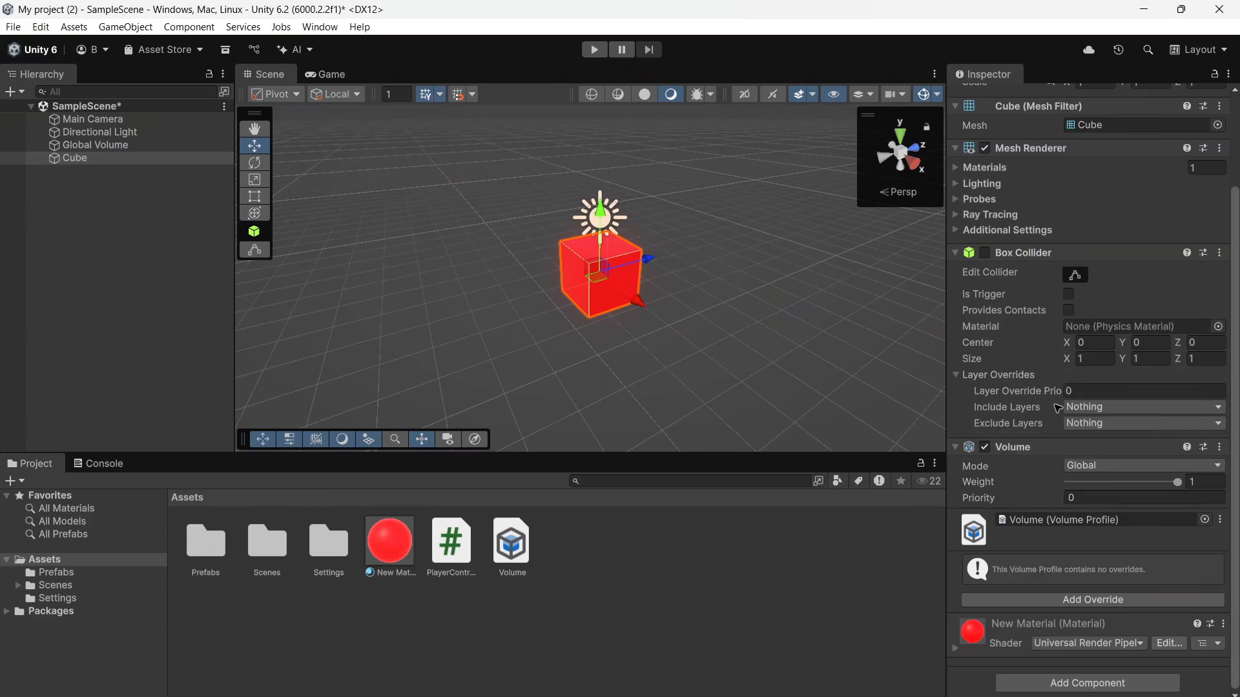
pyautogui.scroll(-4, 1062, 500)
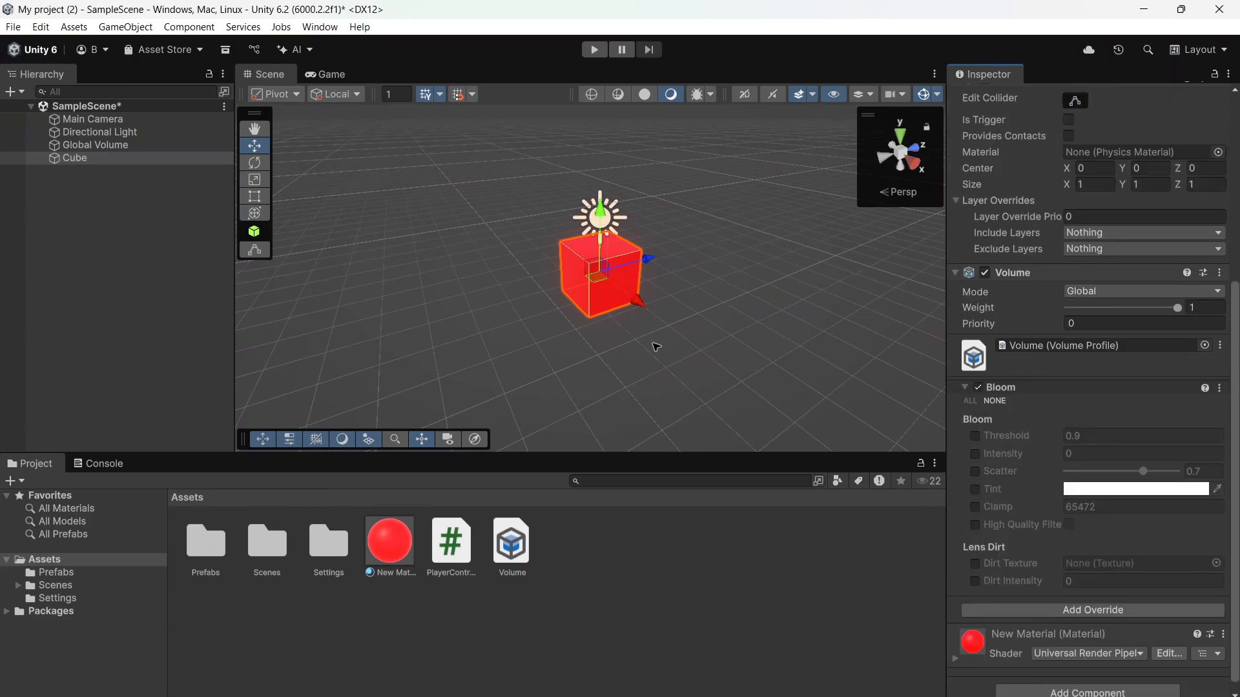
# Step: Enable Bloom's Threshold and Intensity settings, and try adjusting Scatter before disabling it again
pyautogui.click(975, 437)
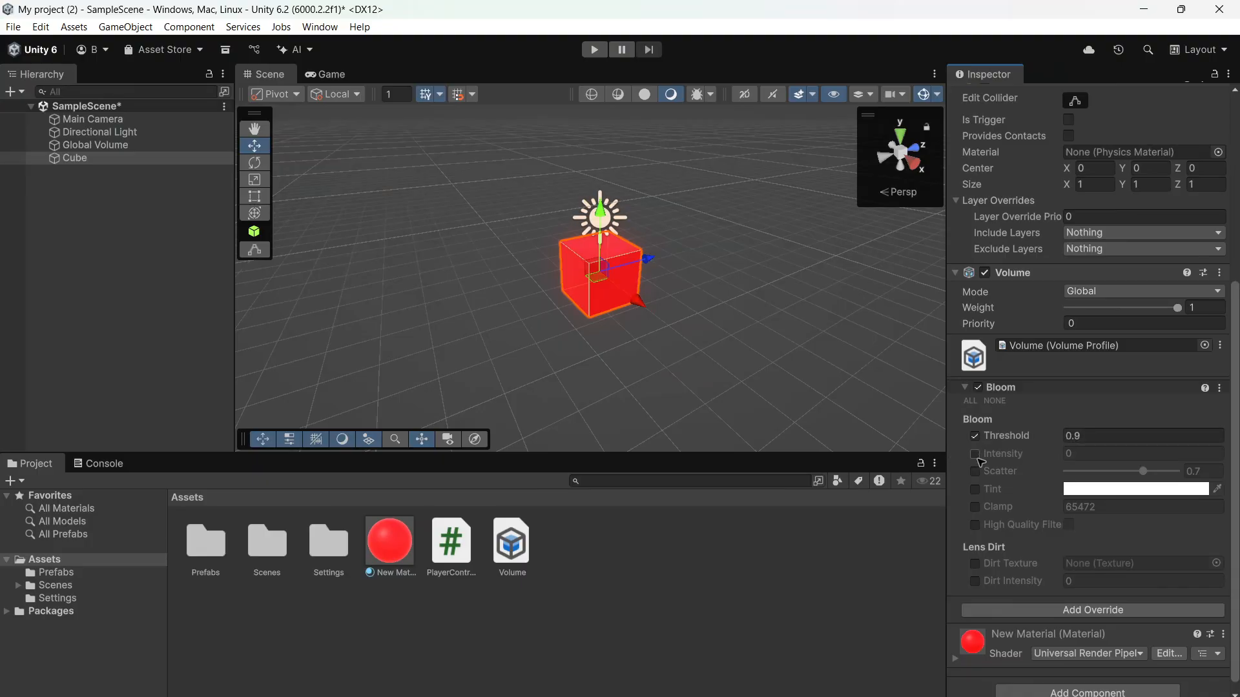
pyautogui.click(975, 454)
pyautogui.click(975, 472)
pyautogui.moveTo(1142, 472)
pyautogui.mouseDown()
pyautogui.moveTo(1122, 472)
pyautogui.moveTo(1157, 479)
pyautogui.mouseUp()
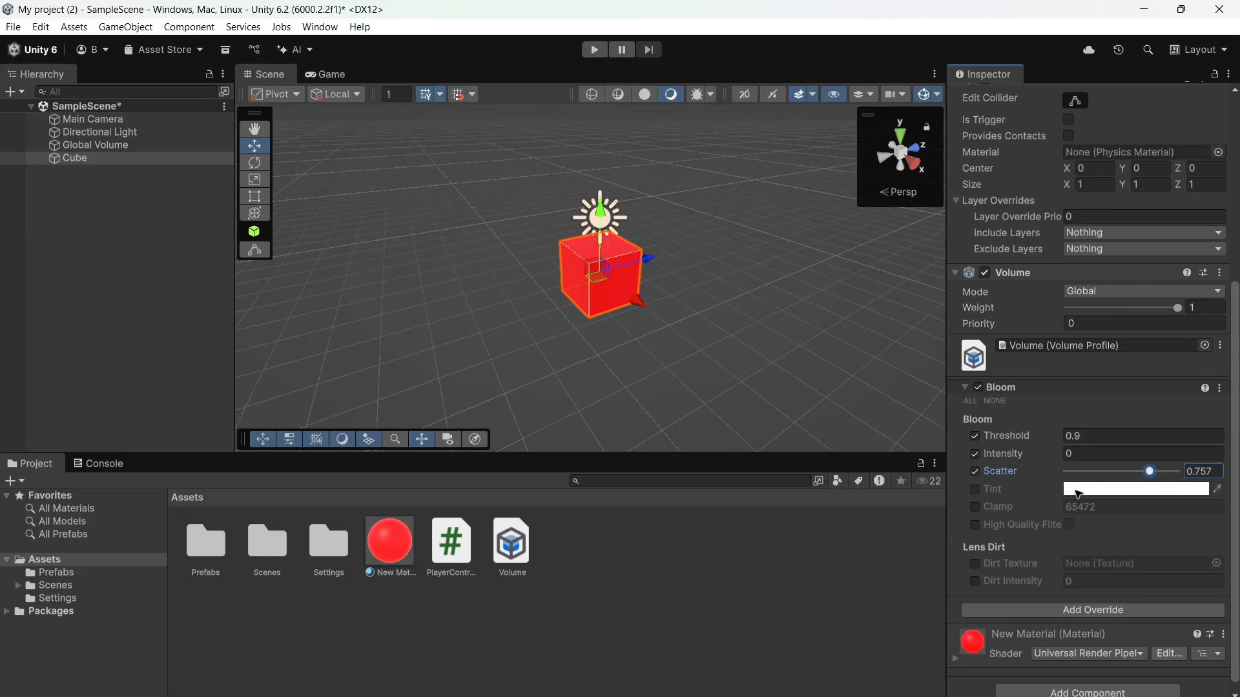
pyautogui.click(976, 472)
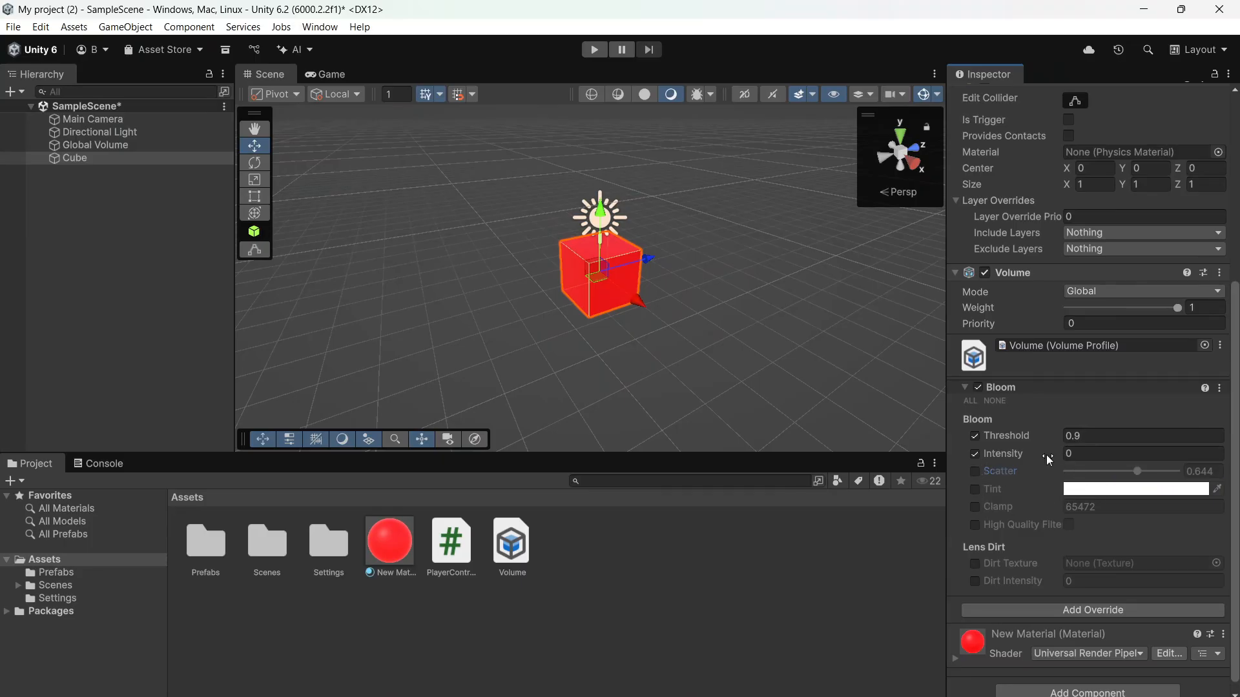
# Step: Set Bloom's Threshold to 0, and enable its Intensity with a value of 1.74
pyautogui.click(1038, 437)
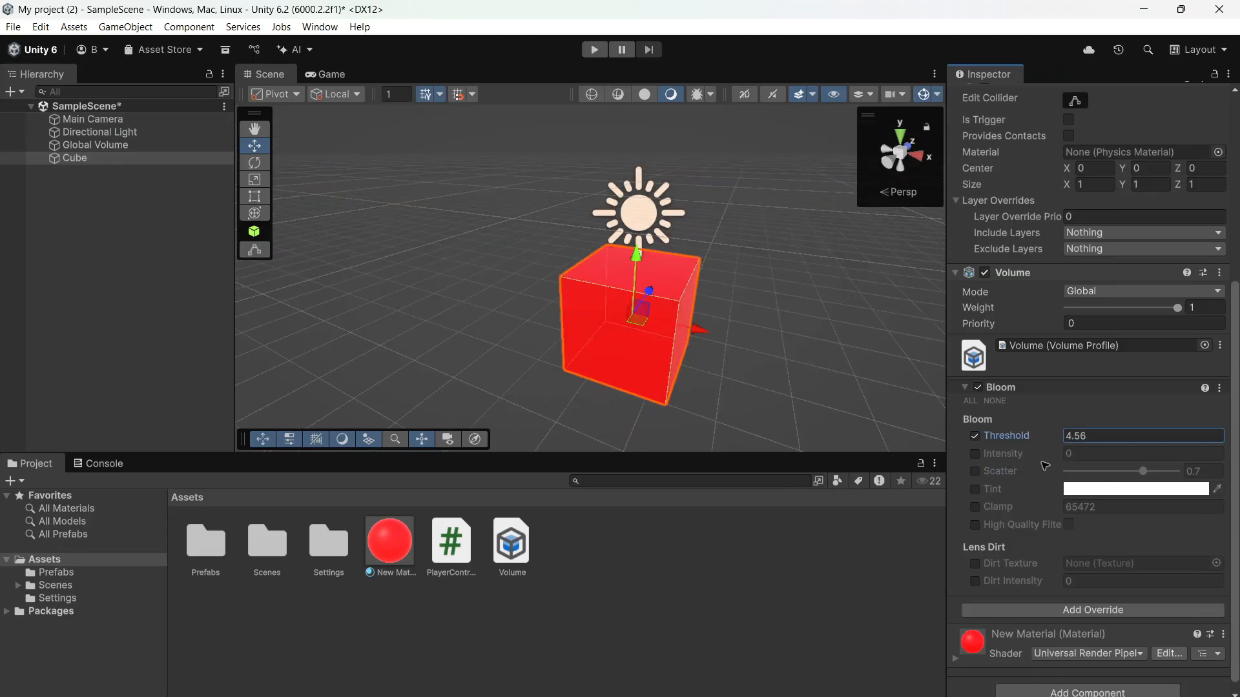
pyautogui.moveTo(1019, 435); pyautogui.dragTo(950, 451)
pyautogui.click(975, 454)
pyautogui.click(1018, 459)
pyautogui.moveTo(992, 460); pyautogui.dragTo(1060, 463)
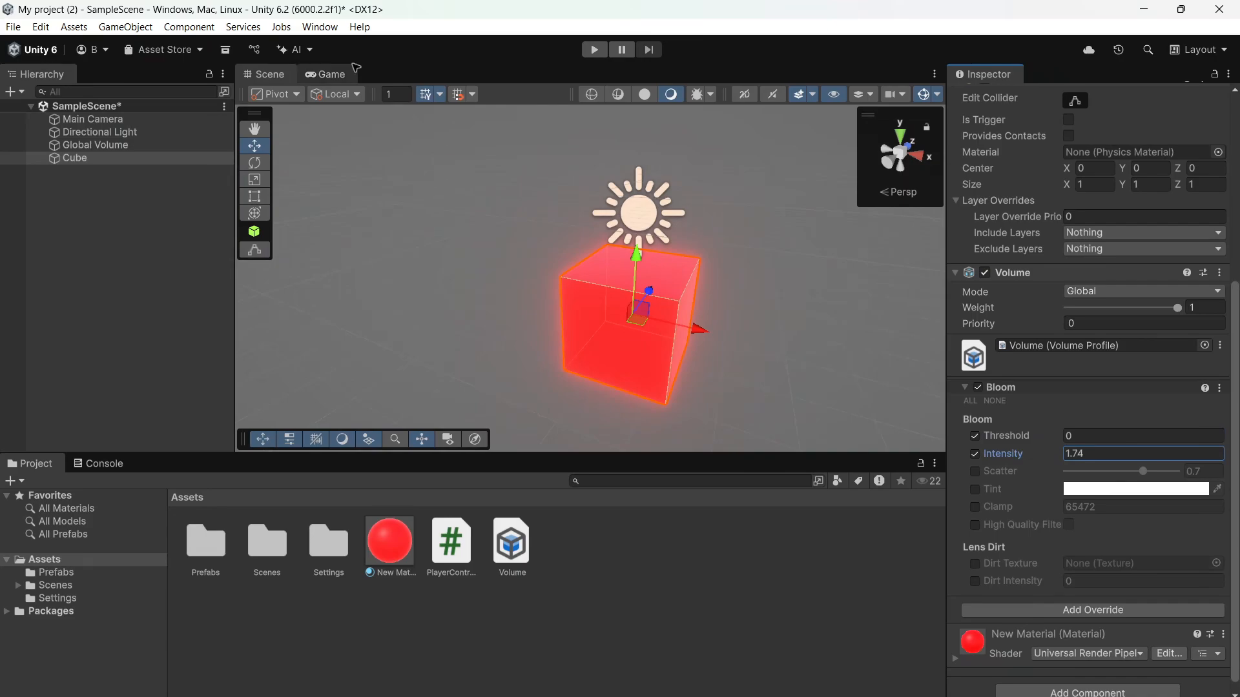
# Step: Check the cube's bloom effect in the Game view and from a closer angle in the scene
pyautogui.click(333, 74)
pyautogui.click(265, 74)
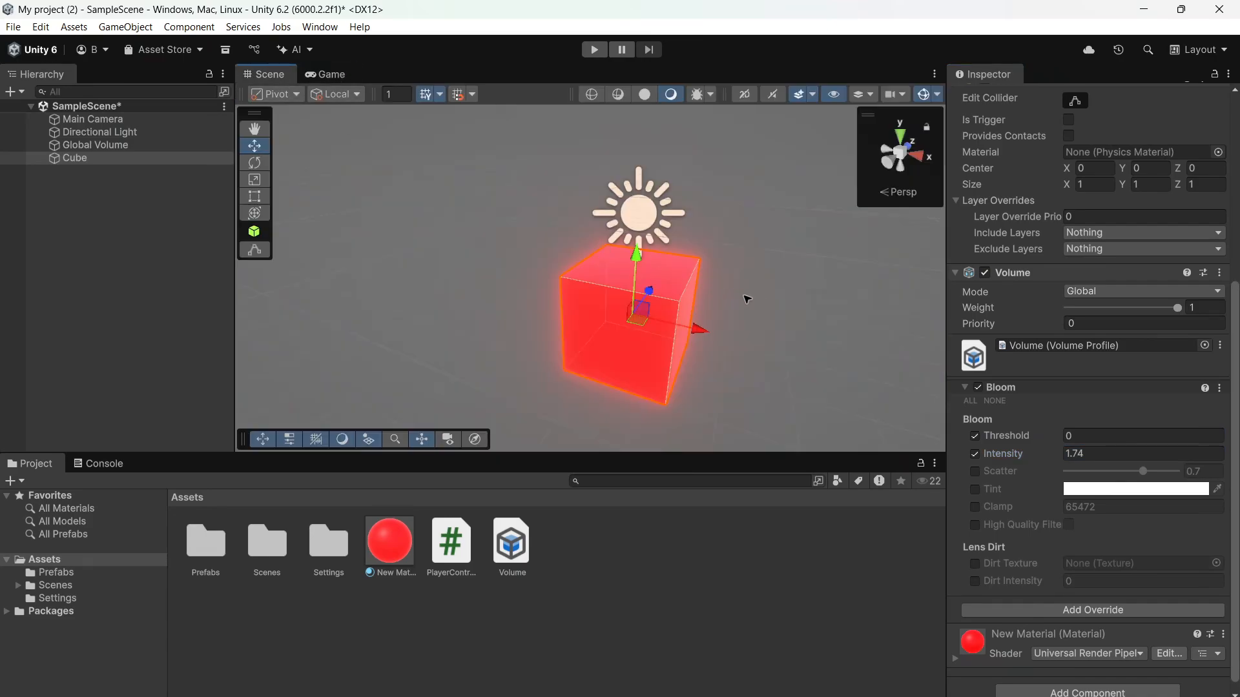
pyautogui.moveTo(803, 311); pyautogui.dragTo(854, 325, button='right')
pyautogui.click(767, 548)
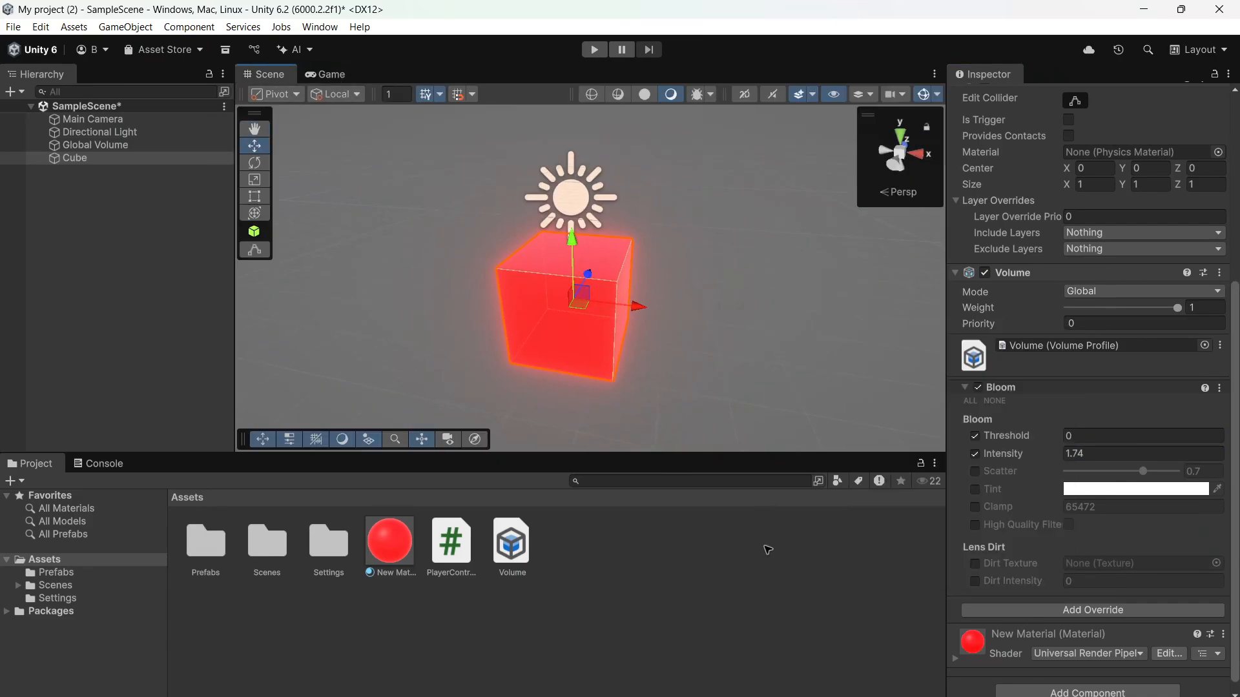
pyautogui.click(767, 549)
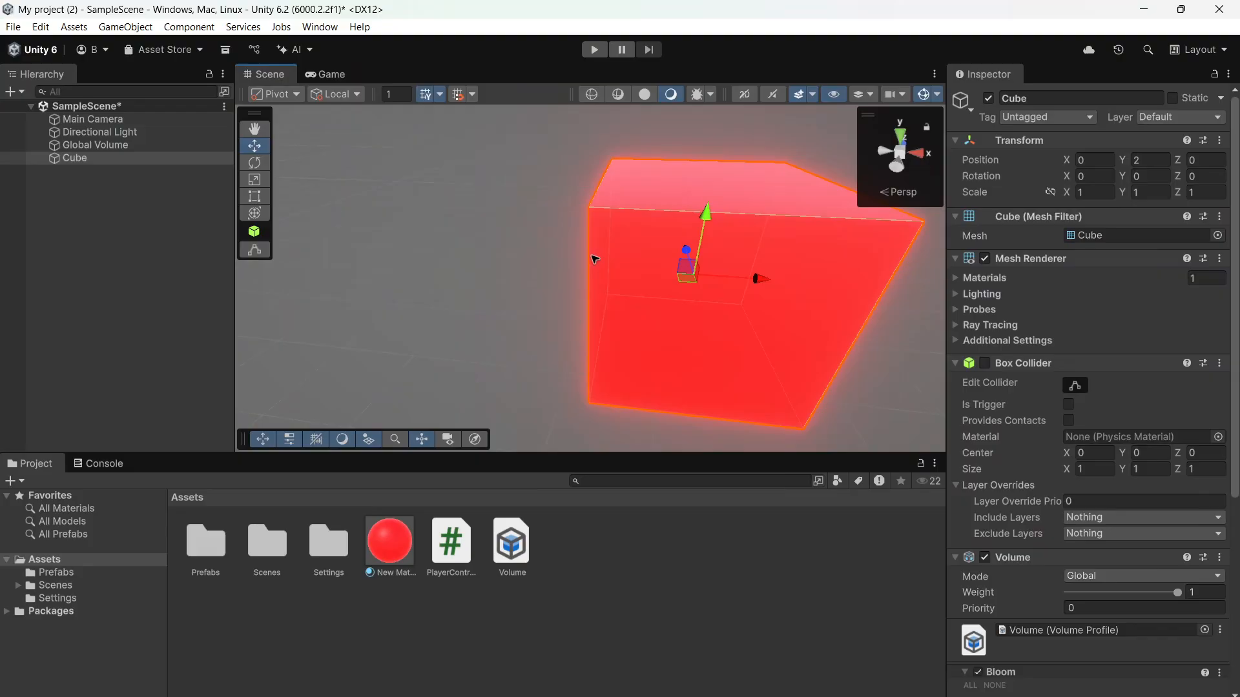
pyautogui.moveTo(720, 278); pyautogui.dragTo(824, 300, button='right')
pyautogui.press('s')
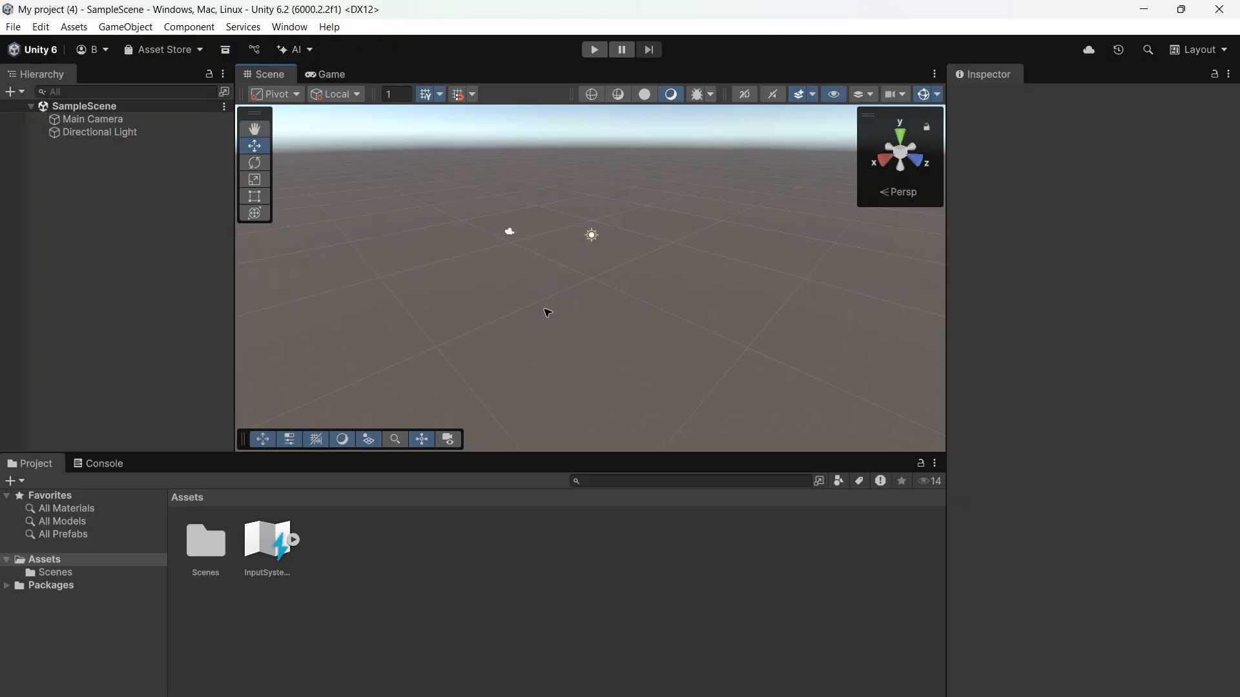
# Step: Add a 3D cube to the empty SampleScene of My project (4), keep its default name and select it
pyautogui.moveTo(597, 303); pyautogui.dragTo(381, 245, button='right')
pyautogui.press('w')
pyautogui.rightClick(86, 187)
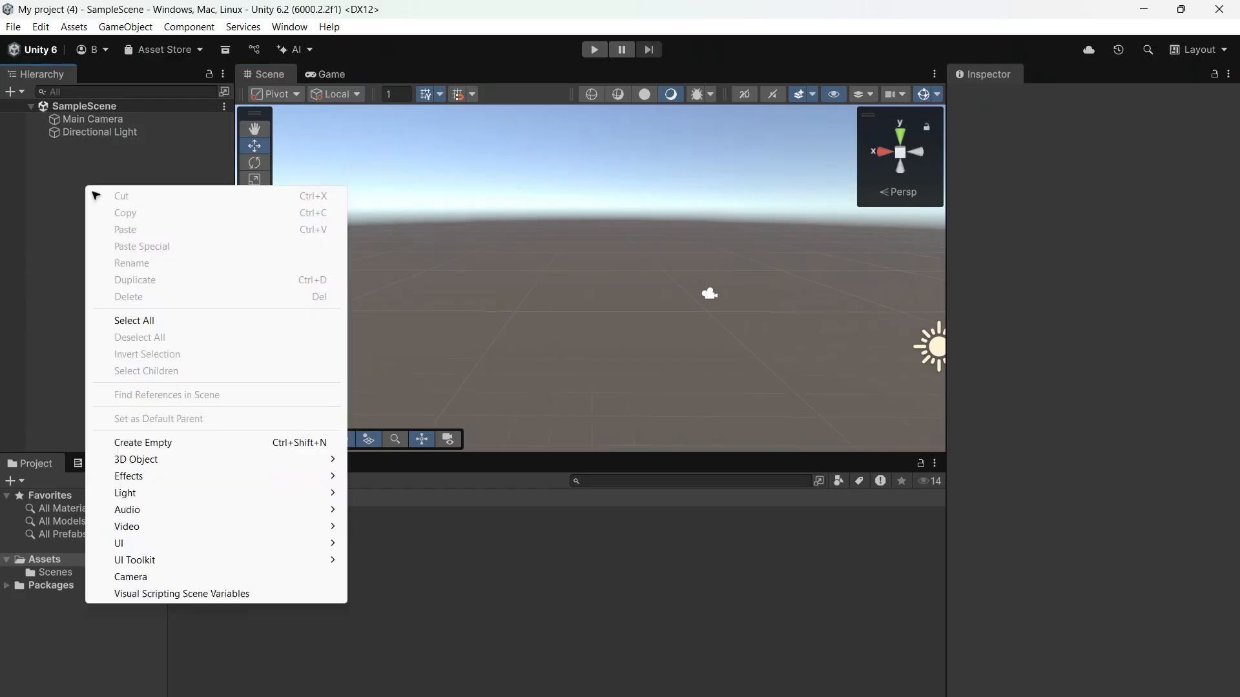
pyautogui.moveTo(178, 459)
pyautogui.click(420, 460)
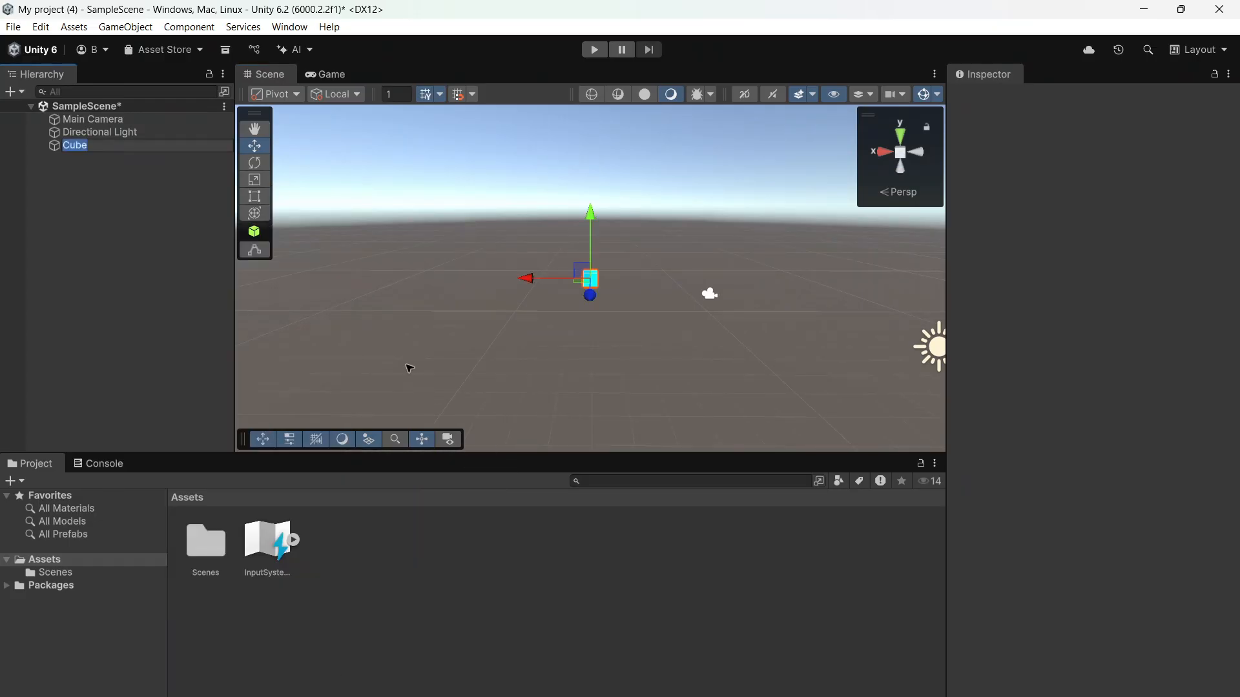
pyautogui.click(59, 272)
pyautogui.moveTo(452, 284); pyautogui.dragTo(634, 337, button='right')
pyautogui.click(562, 332)
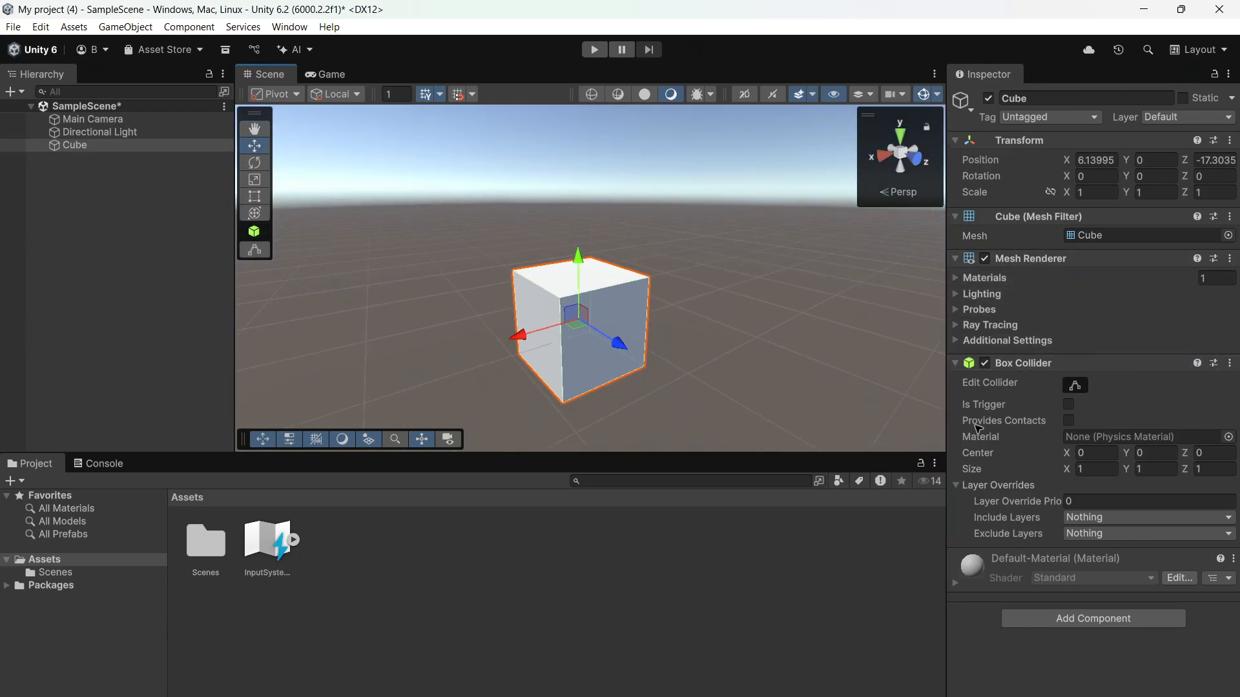
# Step: Create a new material in the Assets folder with its default name and set its Albedo color to red
pyautogui.rightClick(435, 641)
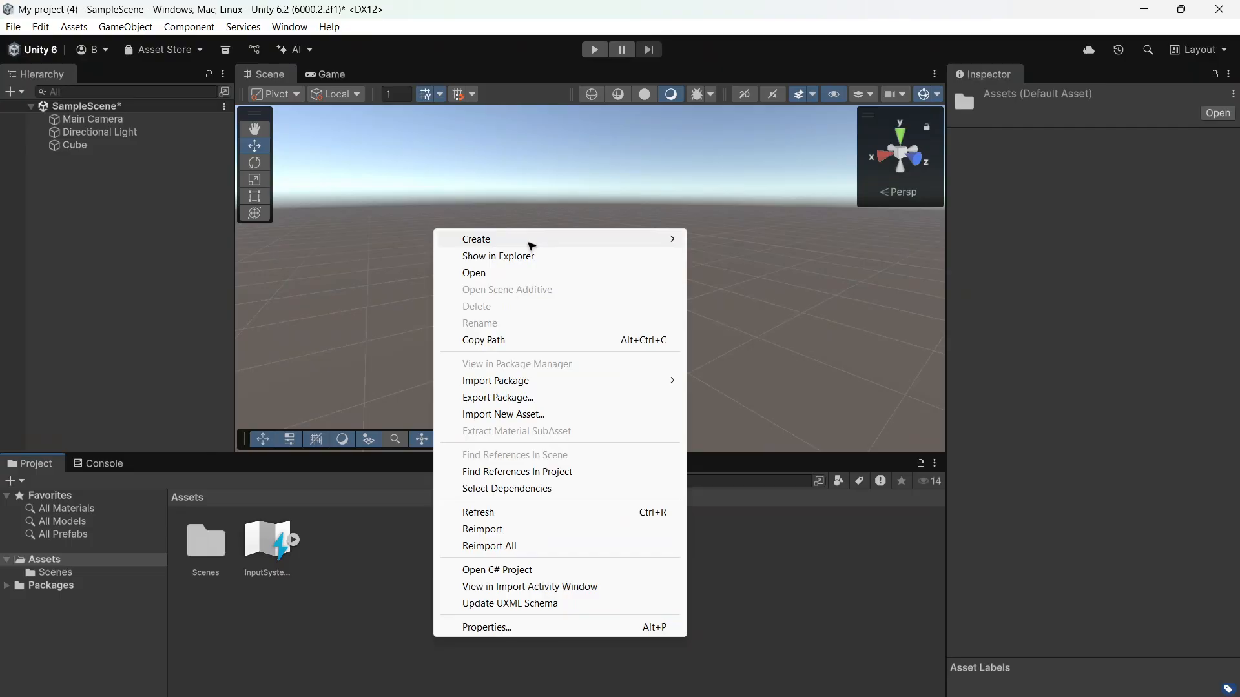
pyautogui.moveTo(530, 246)
pyautogui.click(752, 255)
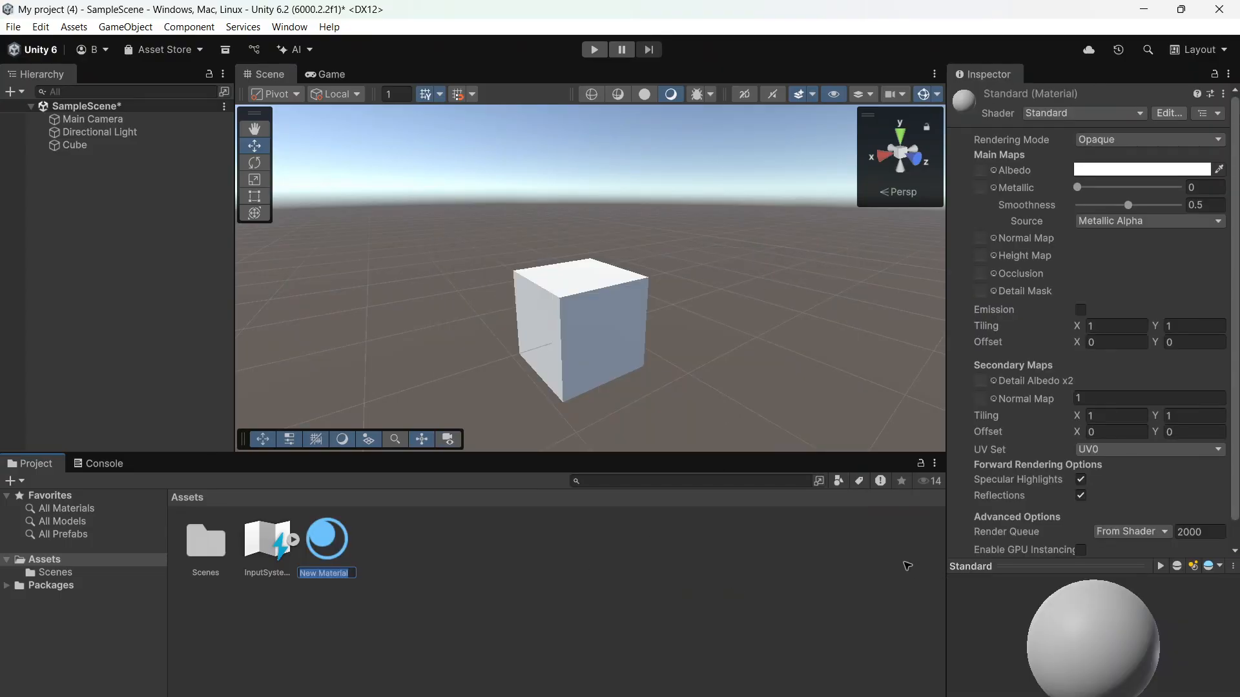
pyautogui.click(1177, 167)
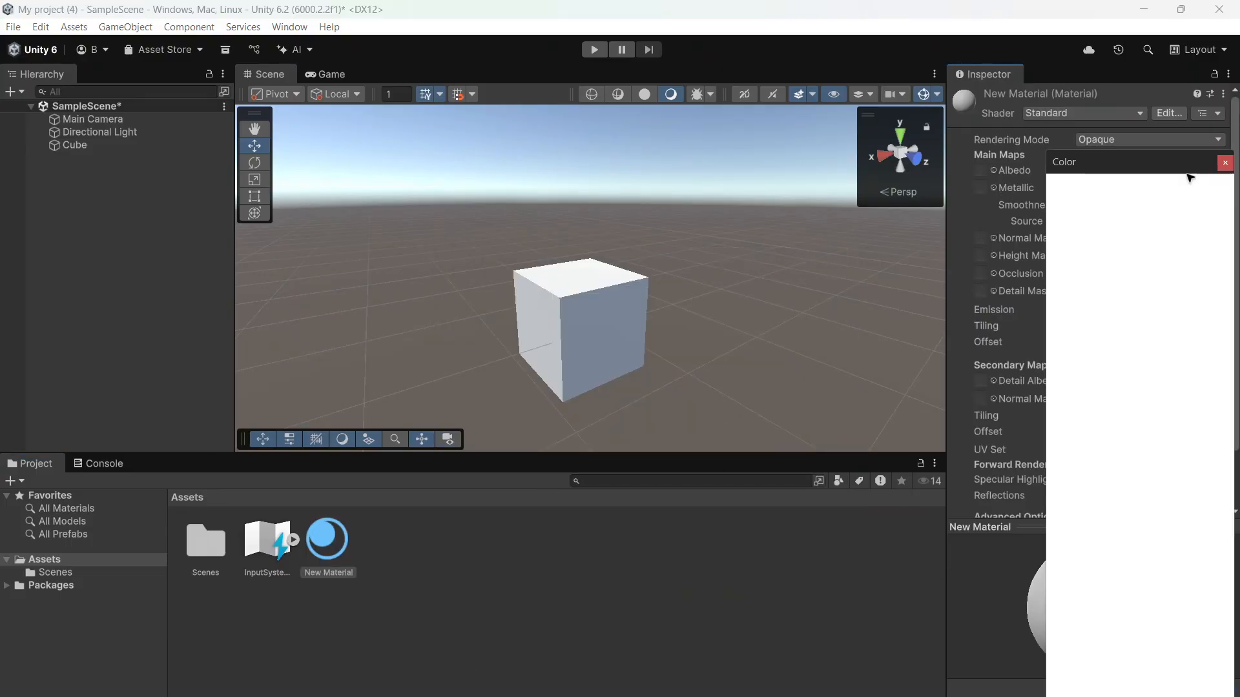
pyautogui.moveTo(1175, 321); pyautogui.dragTo(1182, 258)
pyautogui.click(1224, 162)
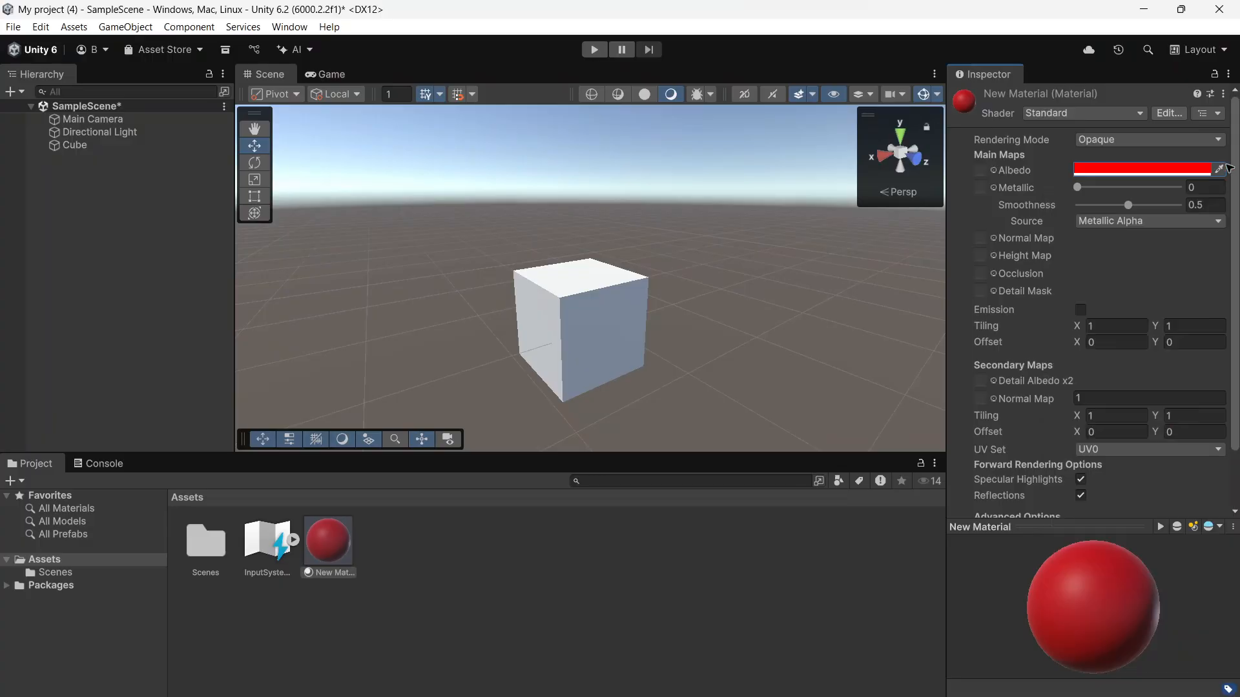
# Step: Apply the new red material to the cube in the scene
pyautogui.scroll(-2, 1130, 368)
pyautogui.scroll(2, 1130, 368)
pyautogui.moveTo(340, 536); pyautogui.dragTo(595, 335)
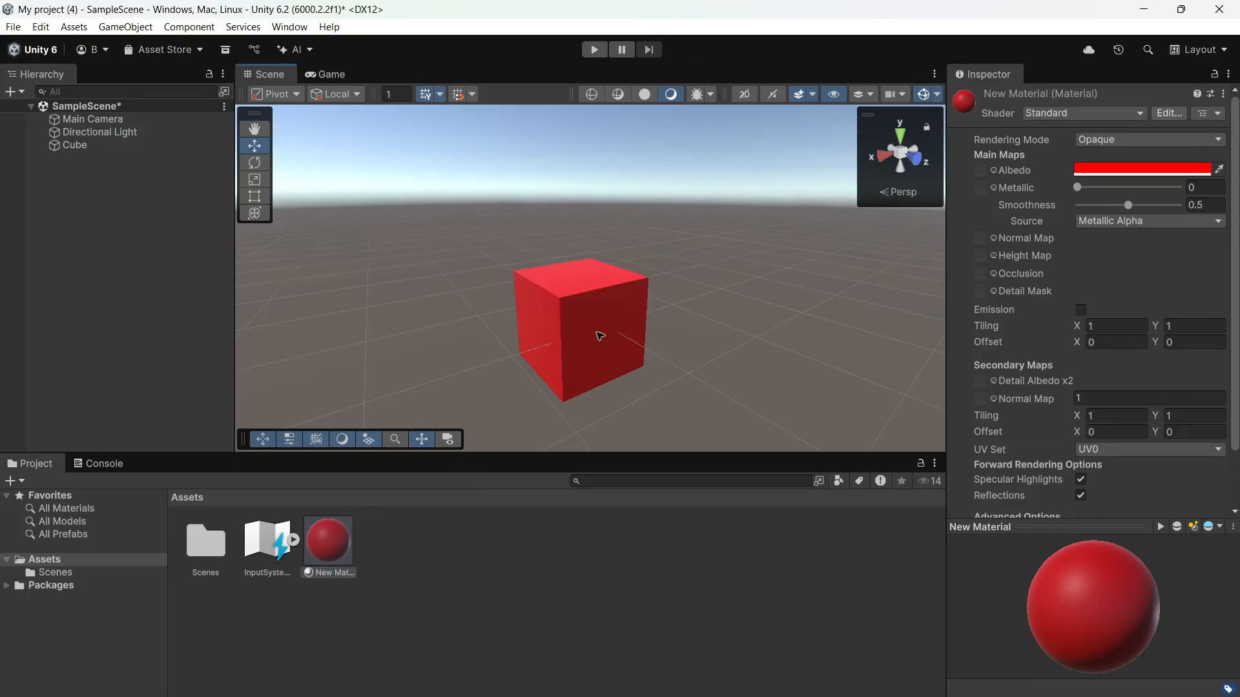
pyautogui.moveTo(686, 375); pyautogui.dragTo(641, 402, button='right')
pyautogui.scroll(-3, 1015, 349)
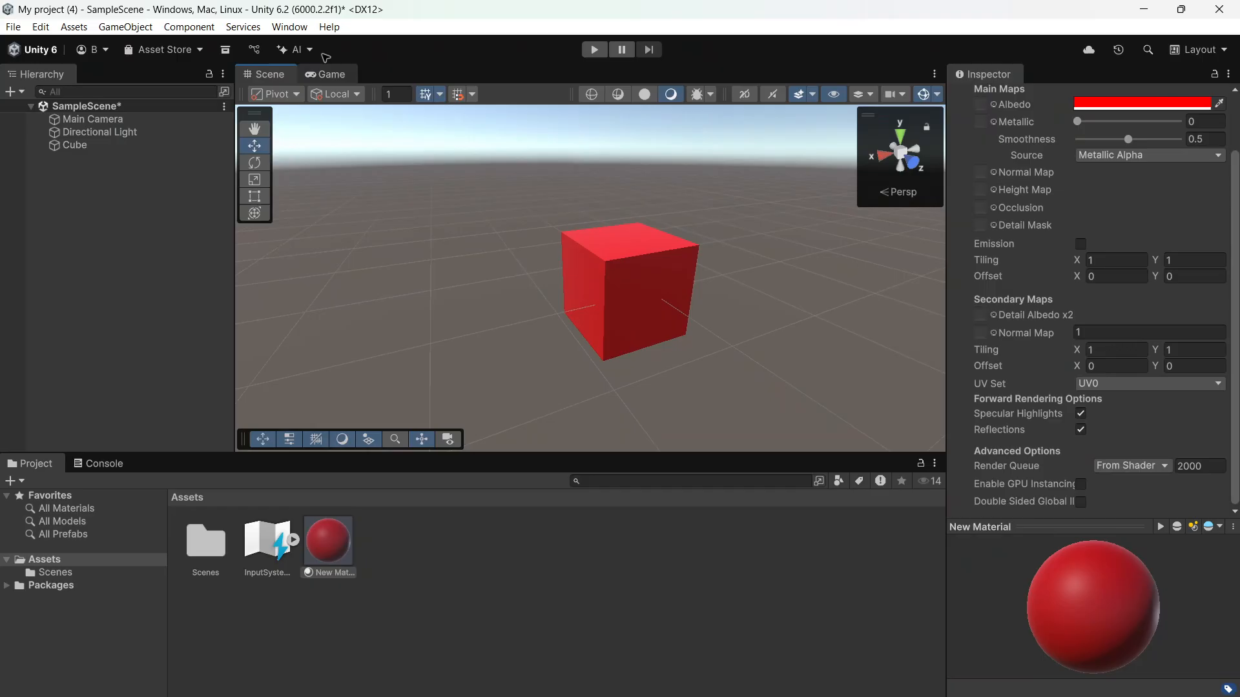
# Step: Open the Package Manager and search the packages in the project for "post processing"
pyautogui.click(234, 27)
pyautogui.moveTo(193, 27)
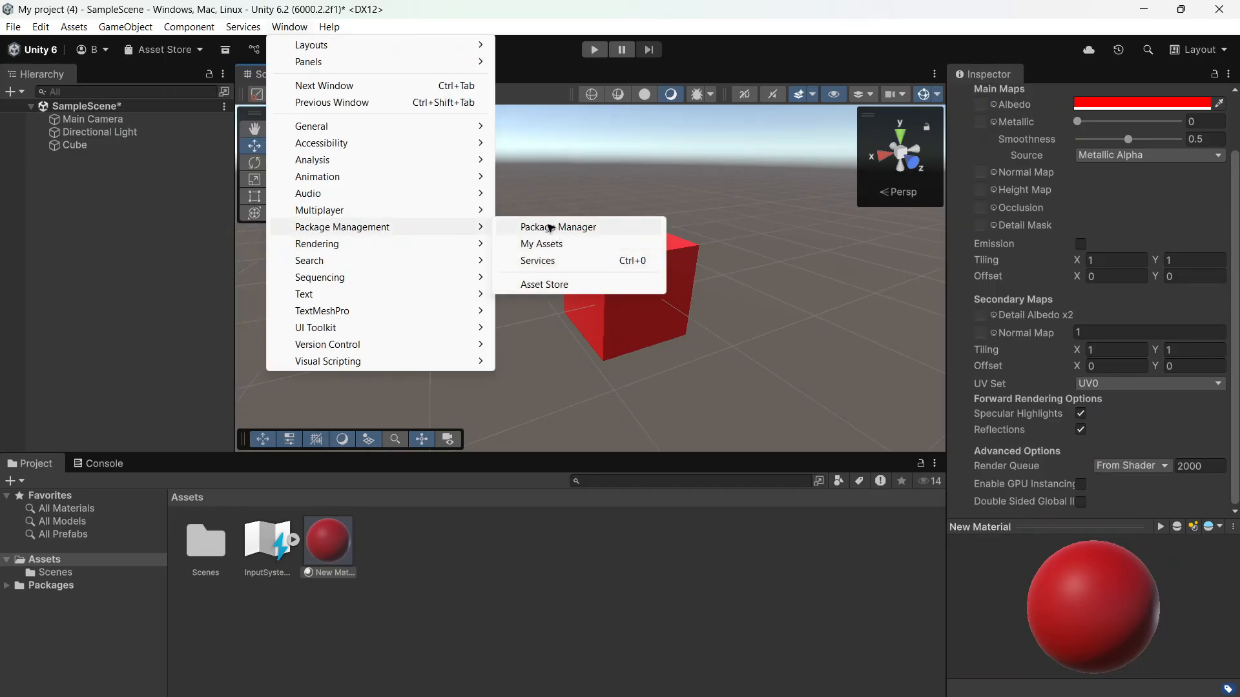
pyautogui.click(549, 227)
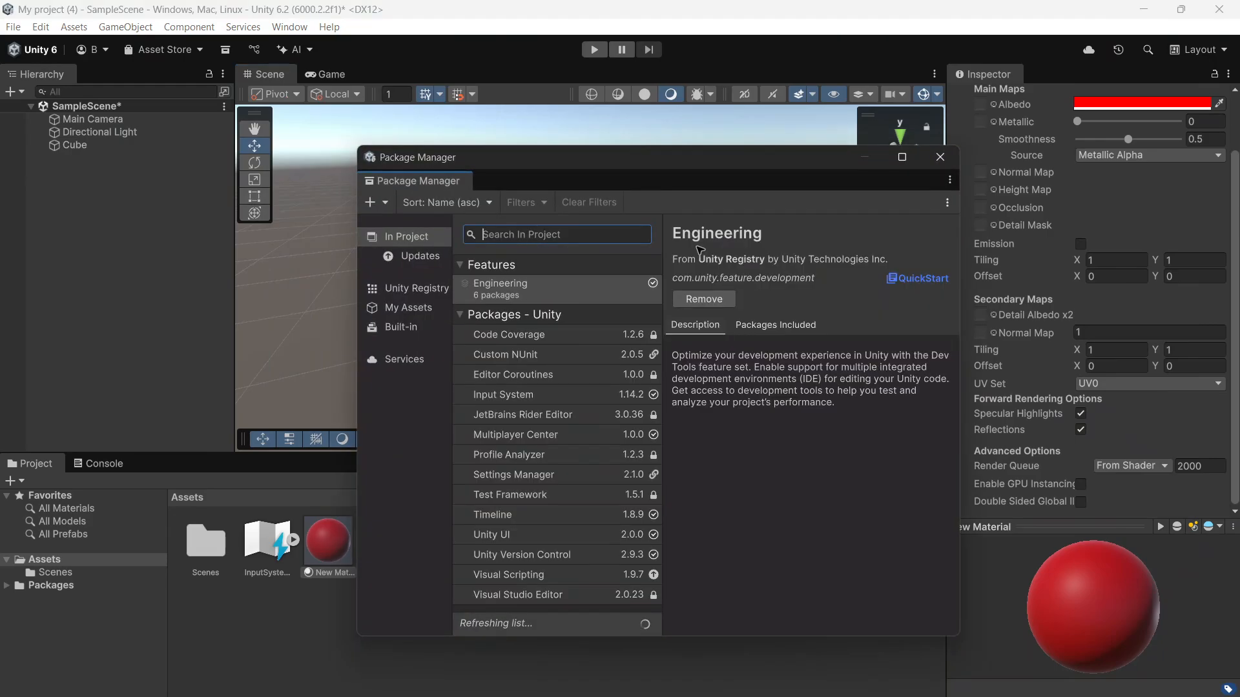
pyautogui.write('post pro')
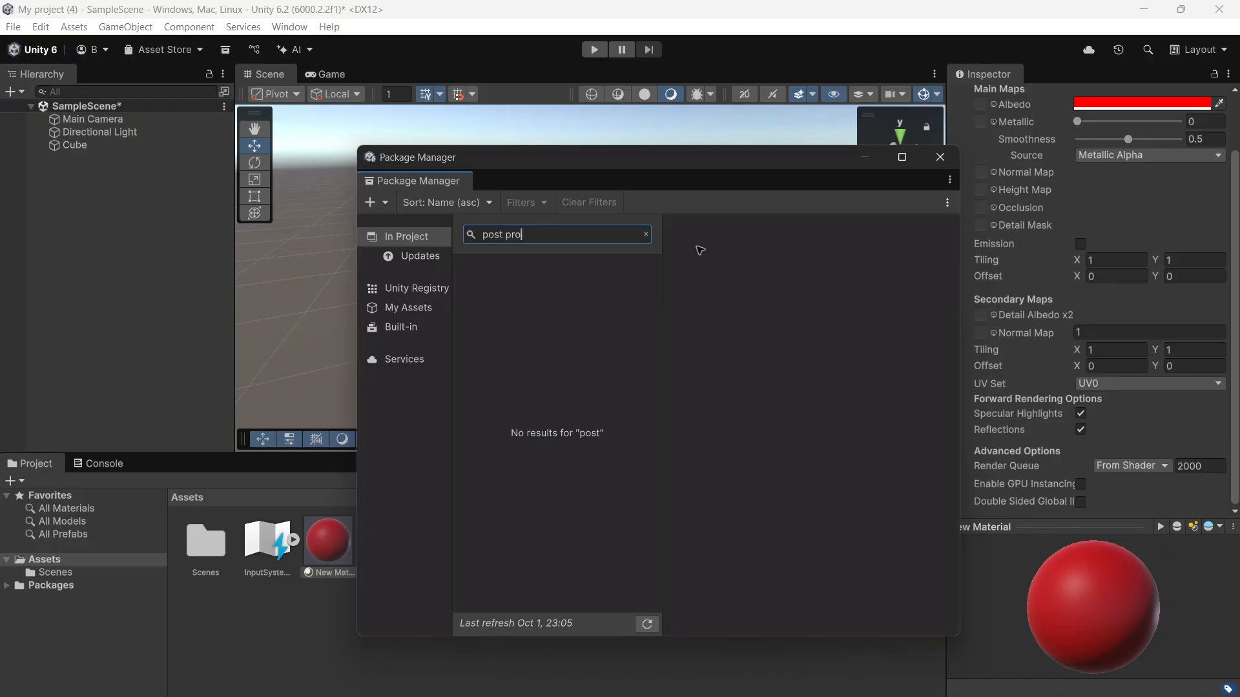
pyautogui.write('cessing')
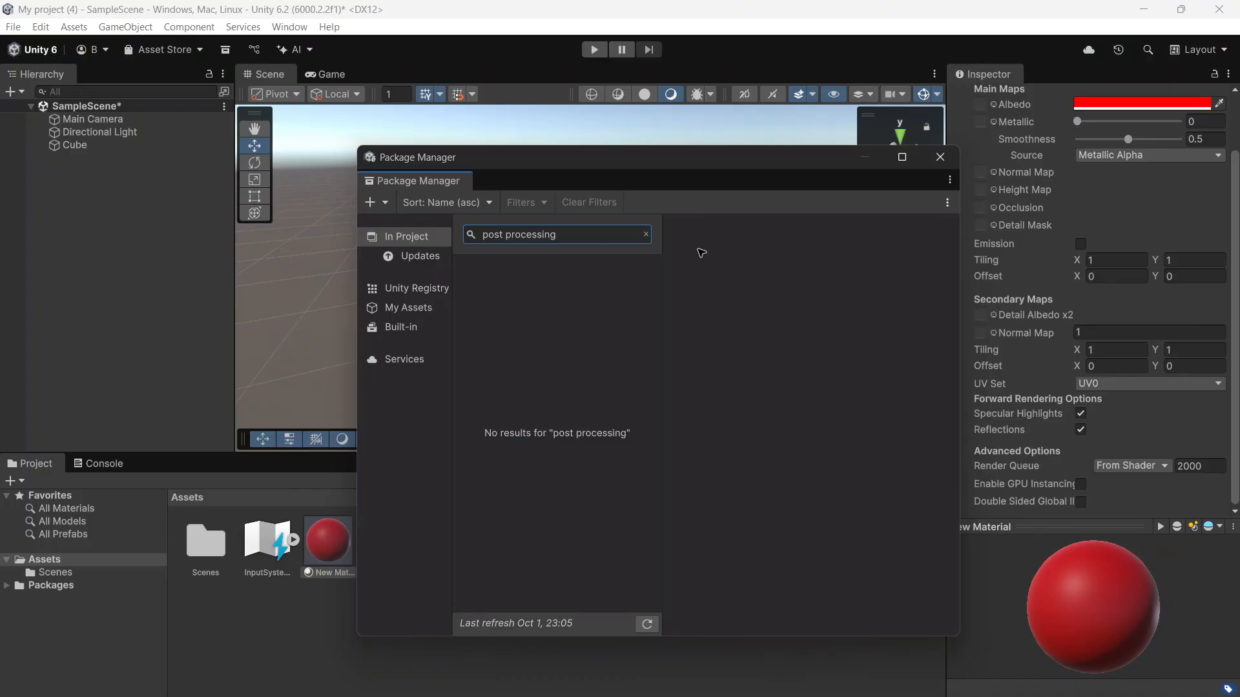
# Step: Search the Unity Registry for "post" and install the Post Processing package
pyautogui.click(401, 288)
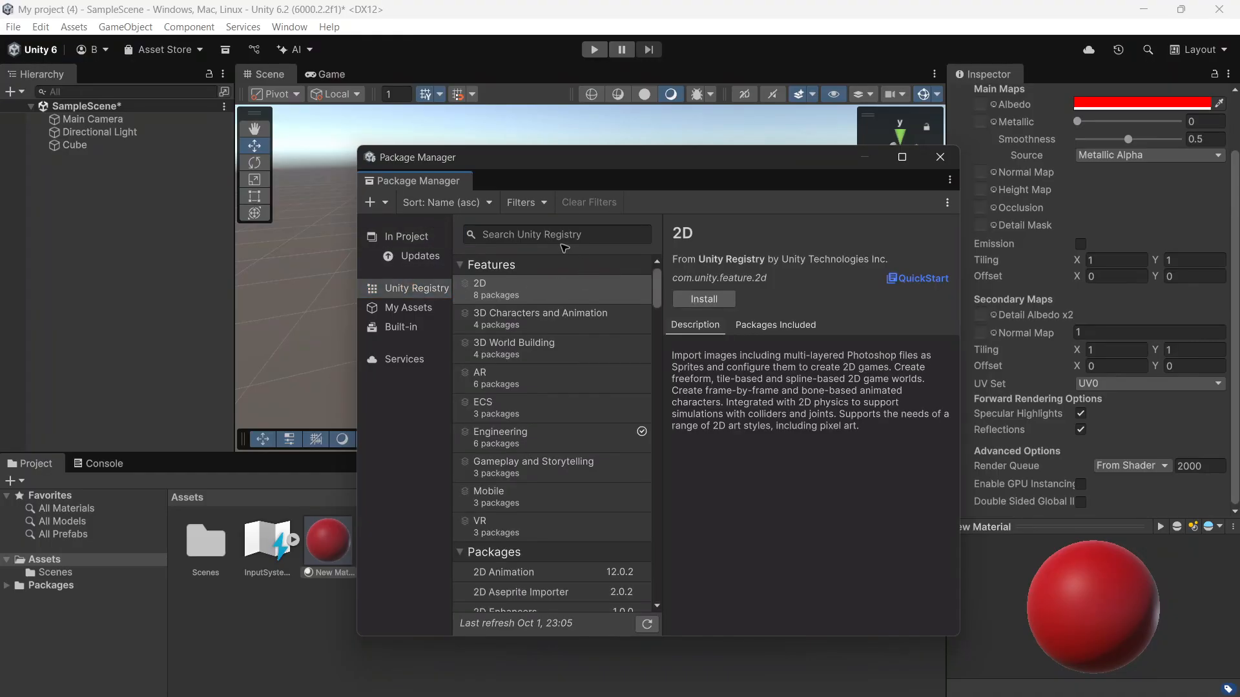
pyautogui.click(555, 237)
pyautogui.write('post')
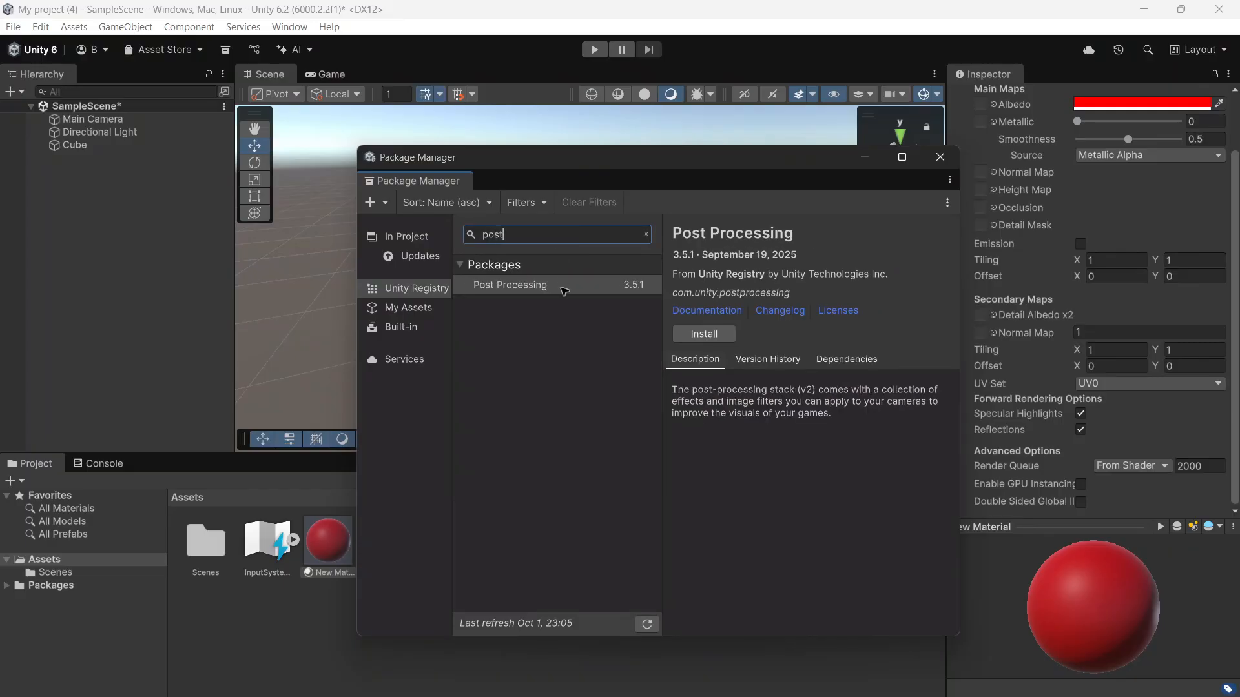
pyautogui.click(562, 288)
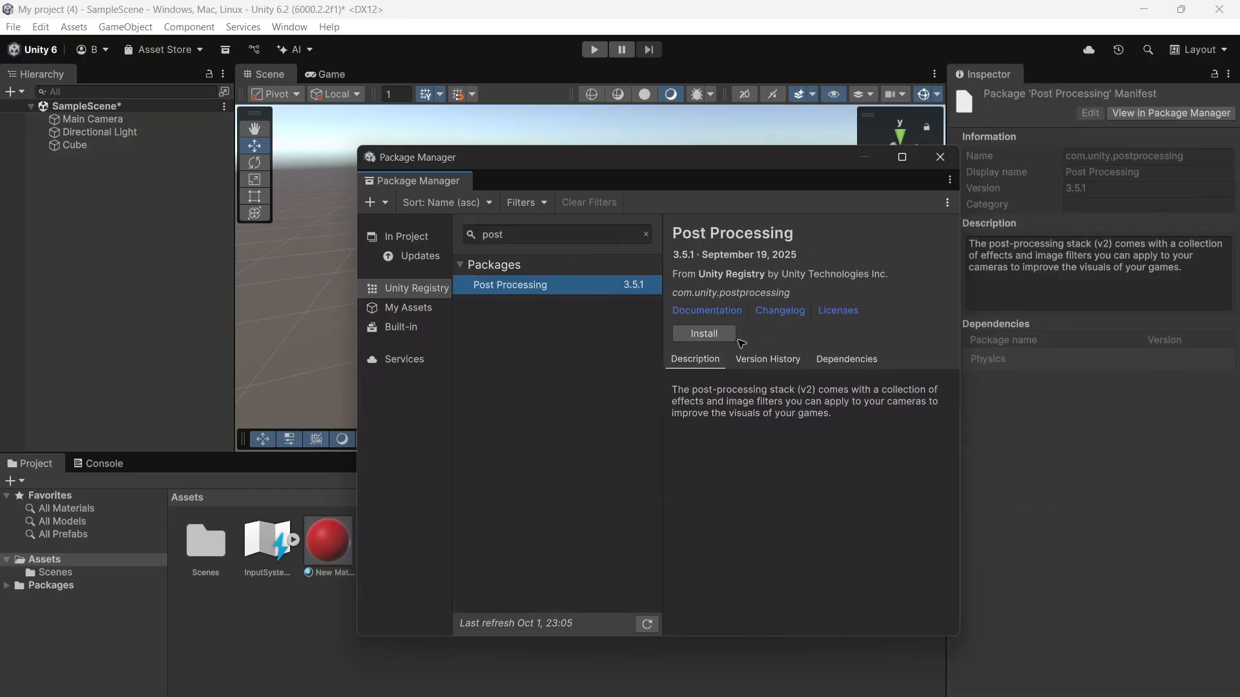
pyautogui.click(722, 335)
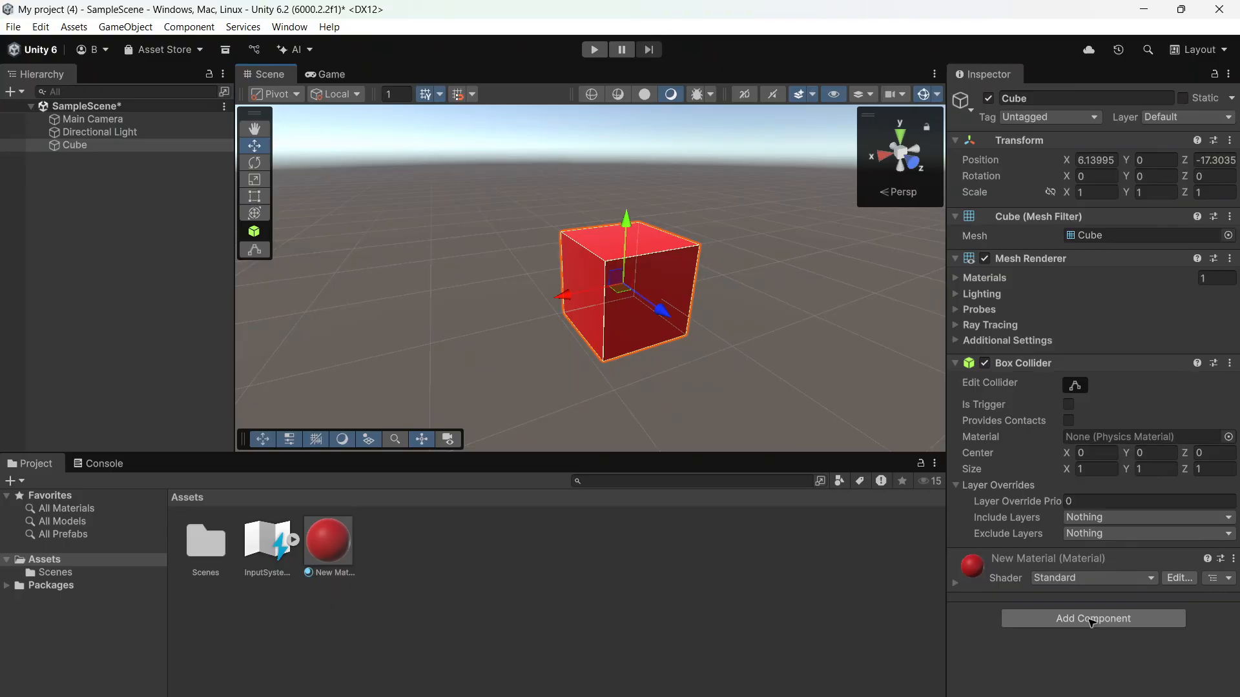
# Step: Try adding a Post-process Layer component to the Cube
pyautogui.click(1091, 622)
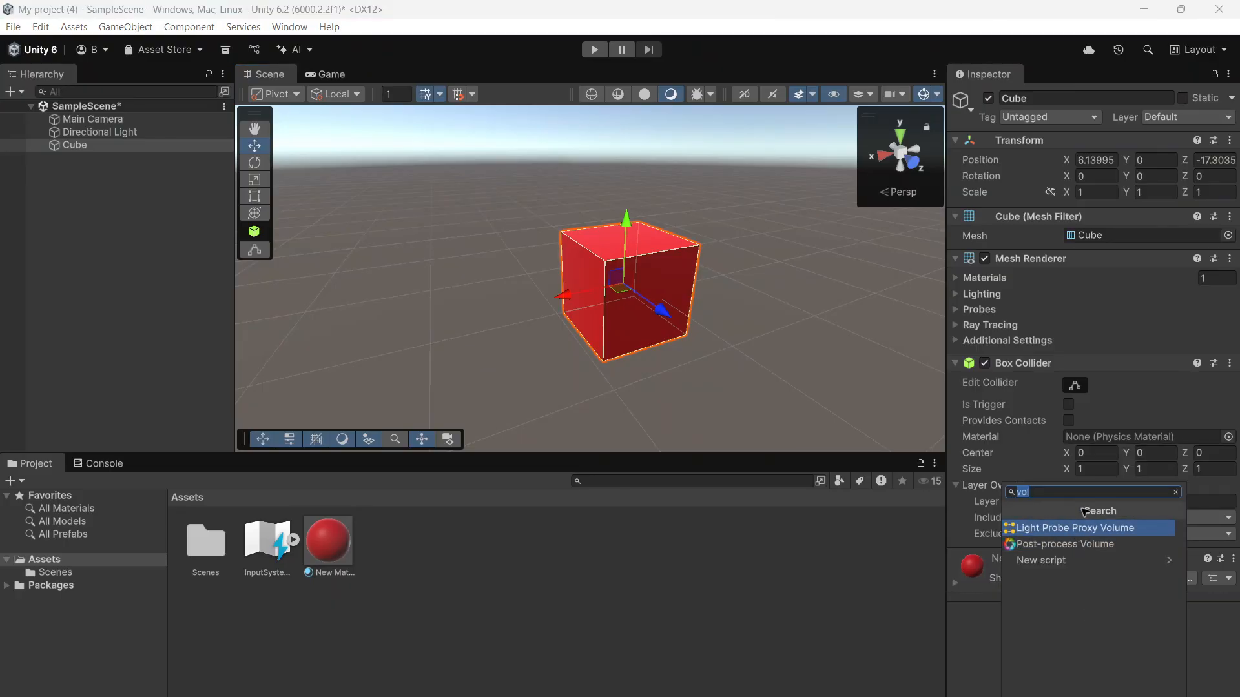
pyautogui.write('pos')
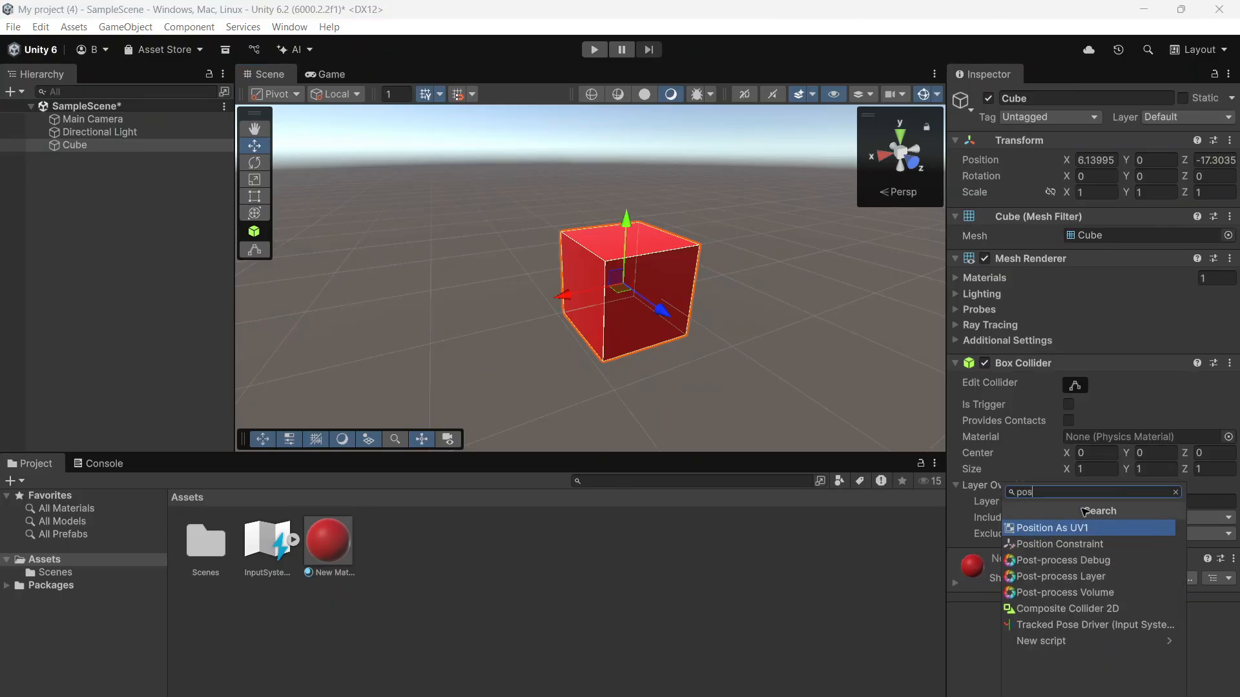
pyautogui.click(1133, 577)
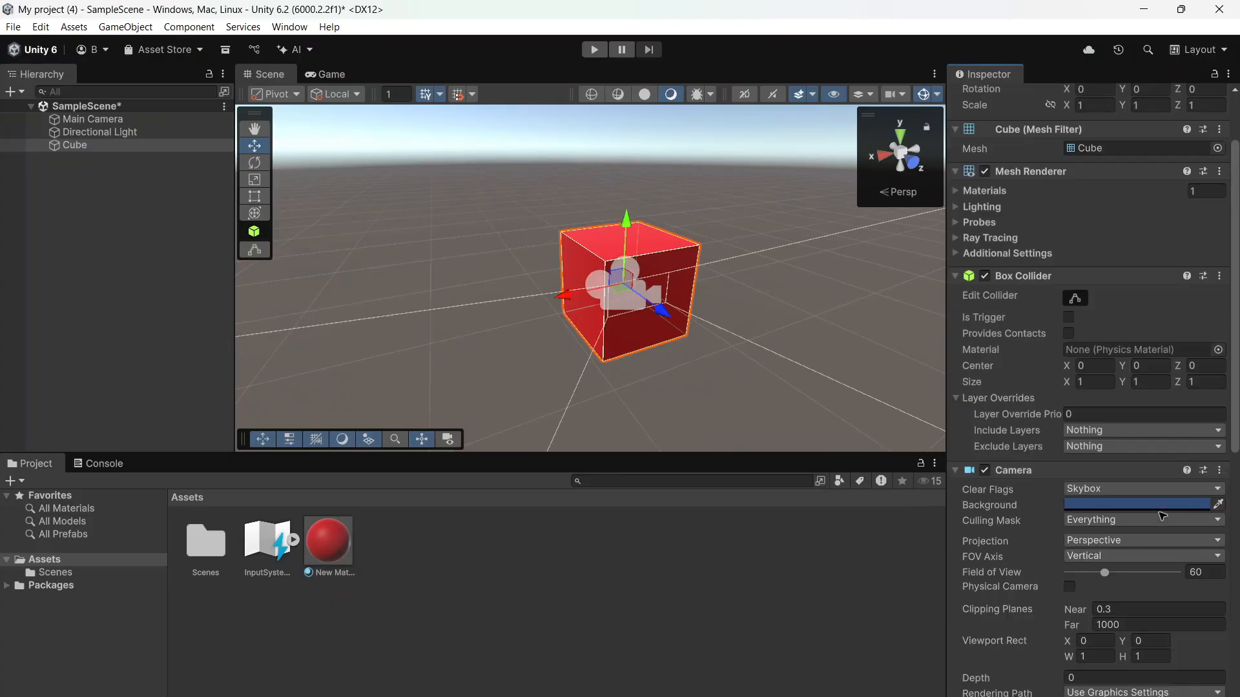
pyautogui.scroll(-1, 1163, 517)
# Step: Add a Post-process Layer component to the Main Camera
pyautogui.moveTo(648, 349); pyautogui.dragTo(793, 327, button='right')
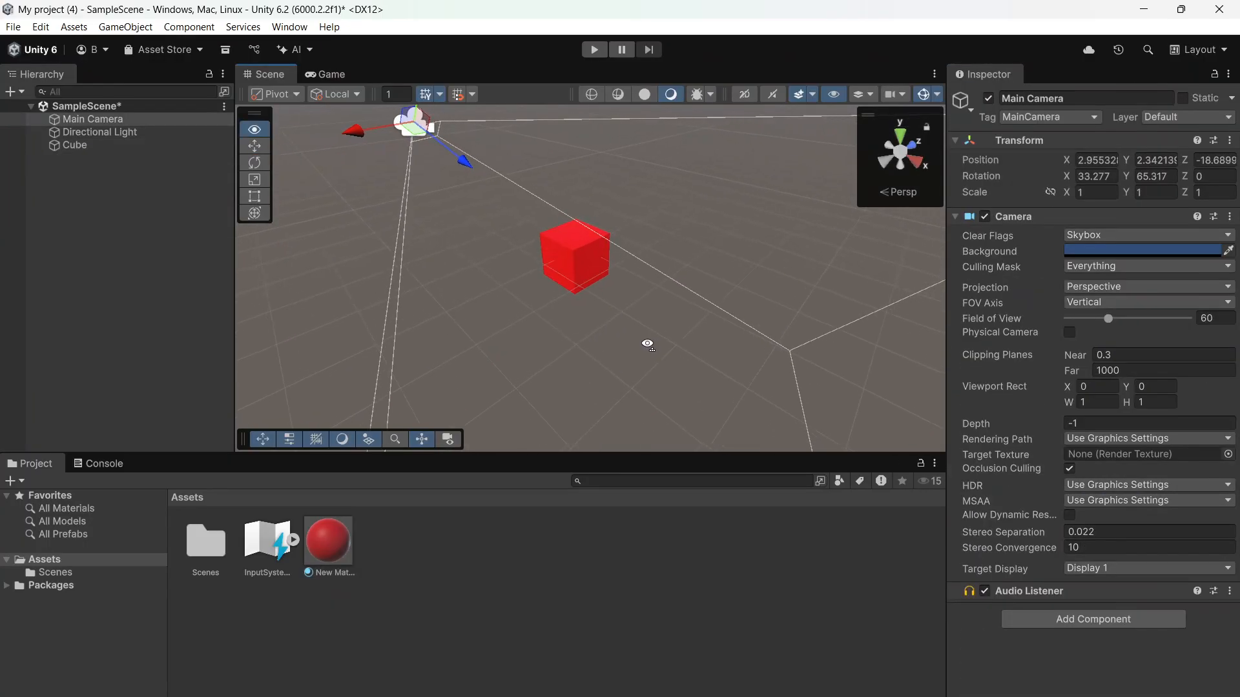
pyautogui.press('w')
pyautogui.press('a')
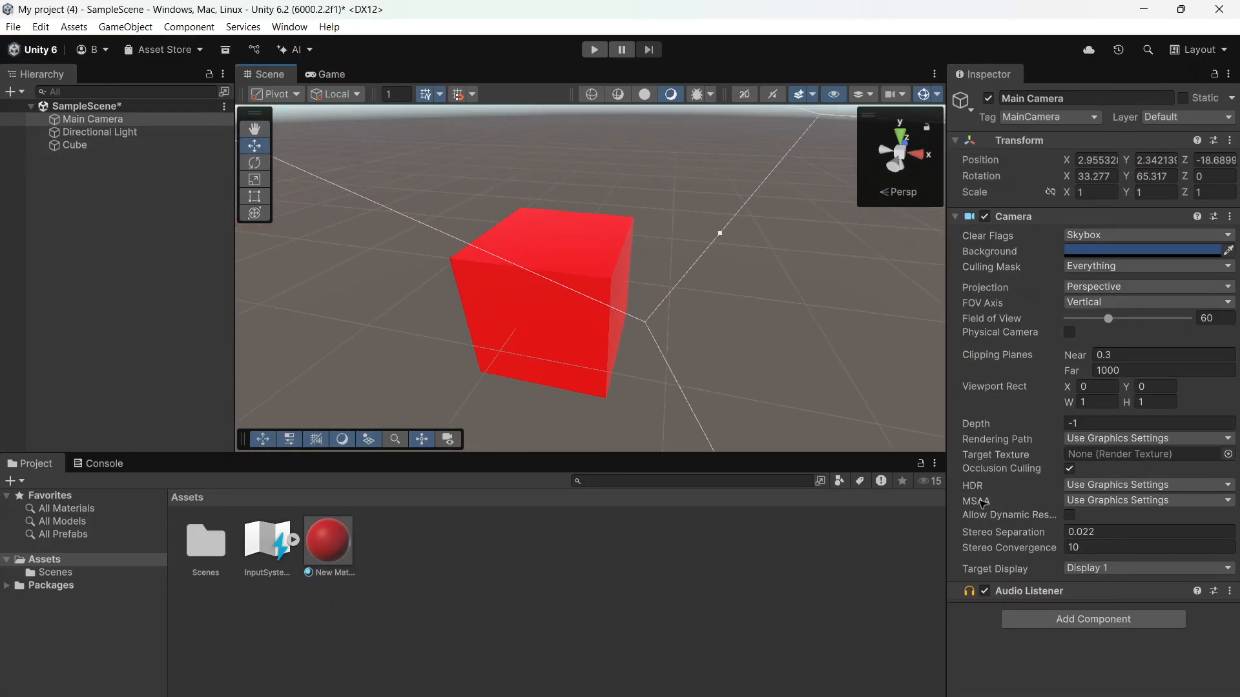
pyautogui.click(1147, 620)
pyautogui.click(1125, 576)
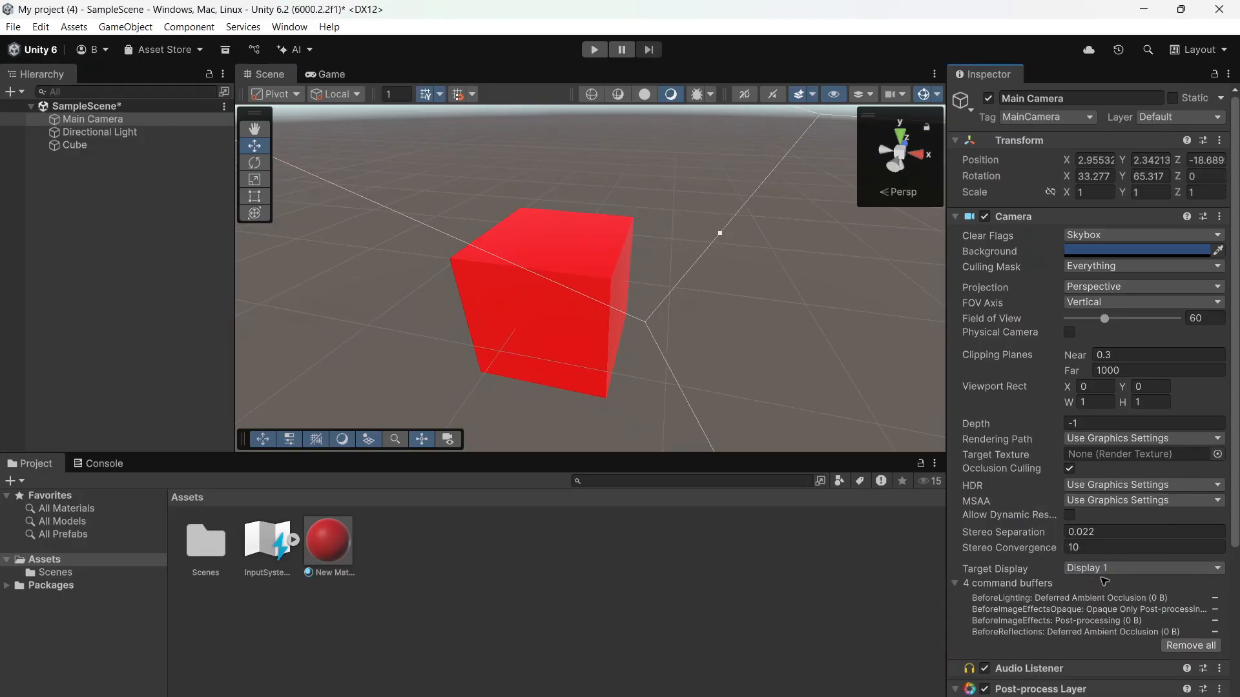
# Step: Define a new layer named Glow in the User Layer 6 slot of the project's layers
pyautogui.scroll(-4, 1104, 582)
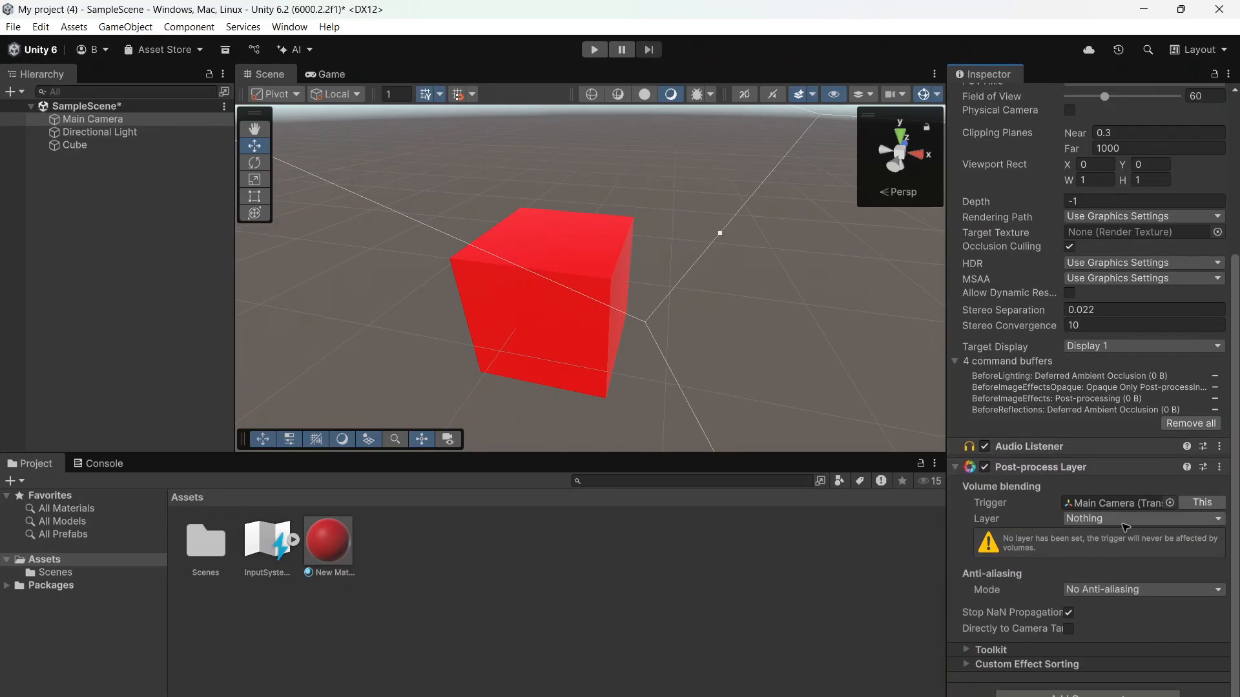
pyautogui.click(1146, 519)
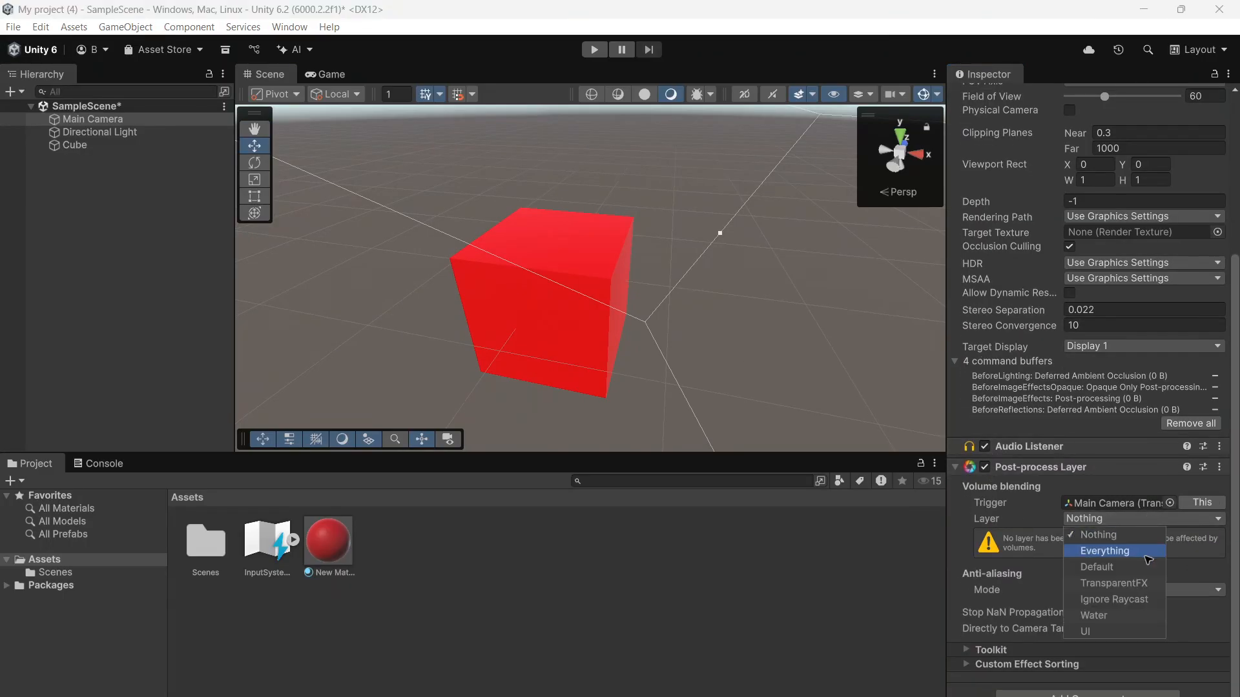
pyautogui.scroll(4, 1148, 452)
pyautogui.click(1179, 117)
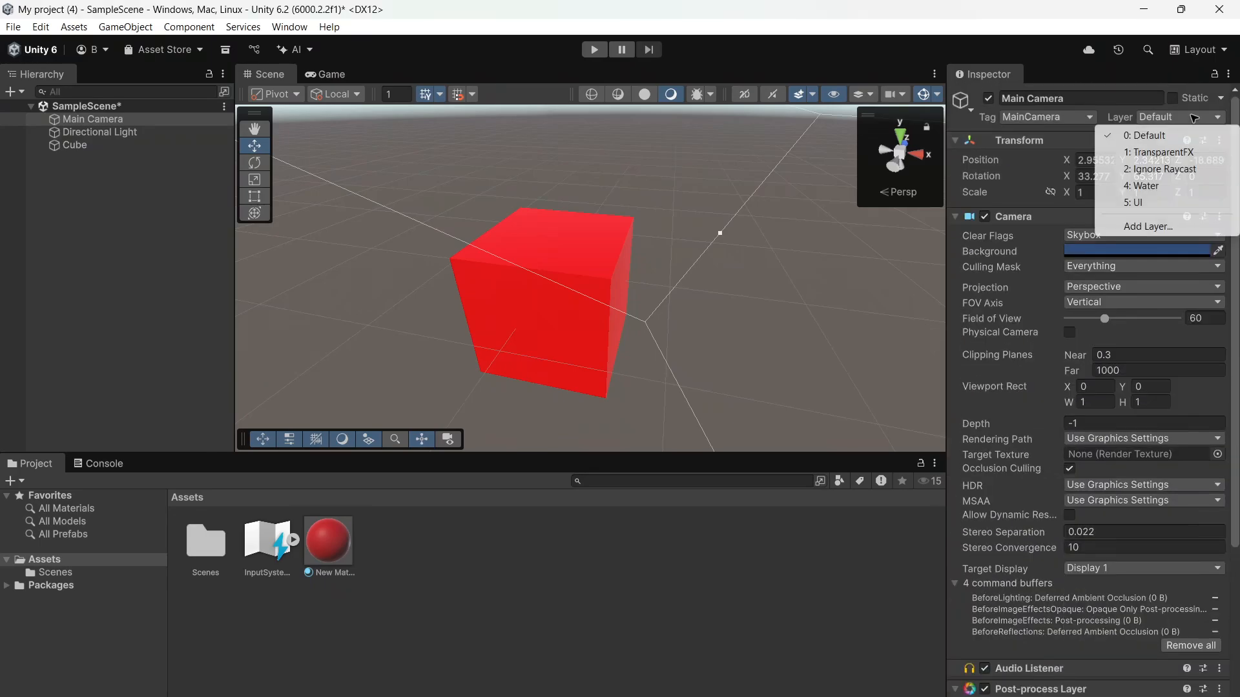
pyautogui.click(1190, 227)
pyautogui.click(1108, 296)
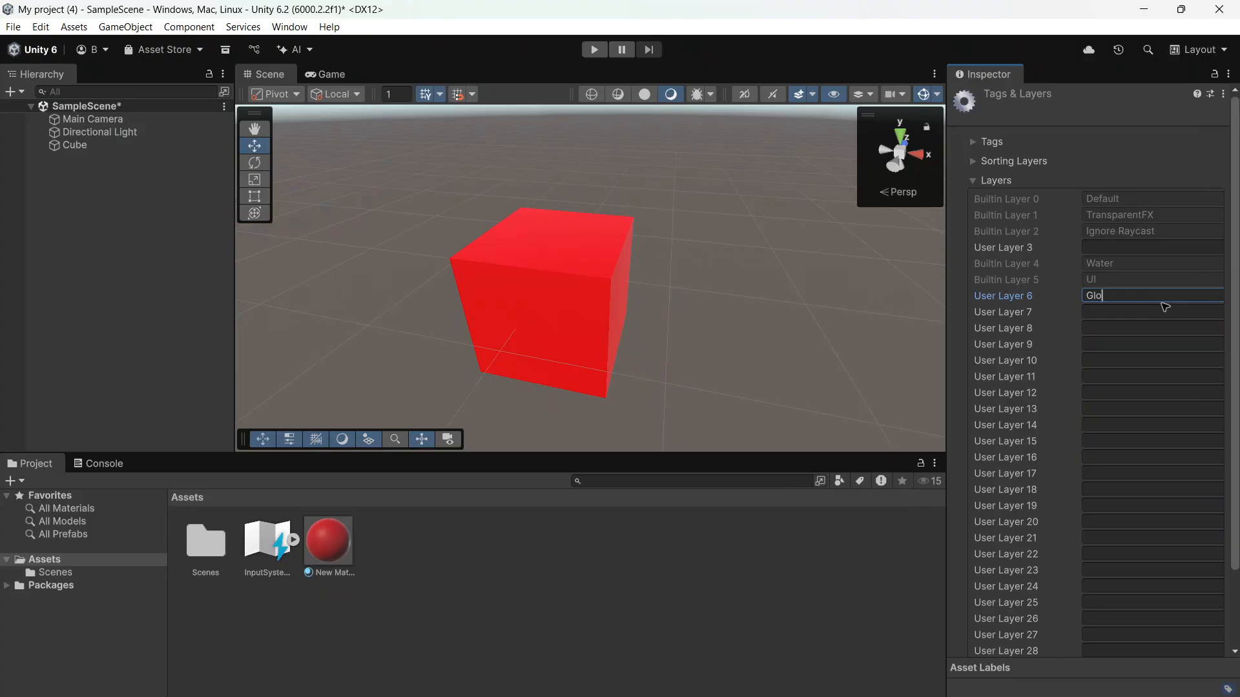
pyautogui.write('Glow')
pyautogui.scroll(-3, 1165, 307)
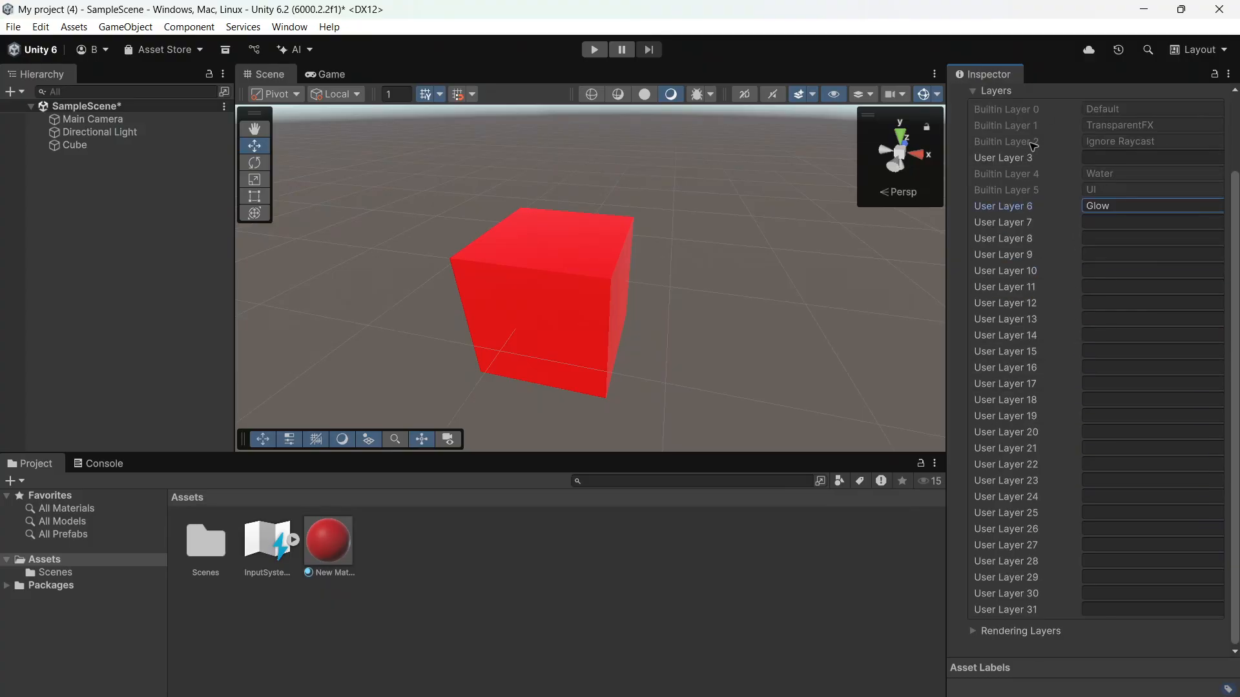
# Step: Assign the Main Camera object to the Glow layer
pyautogui.click(464, 328)
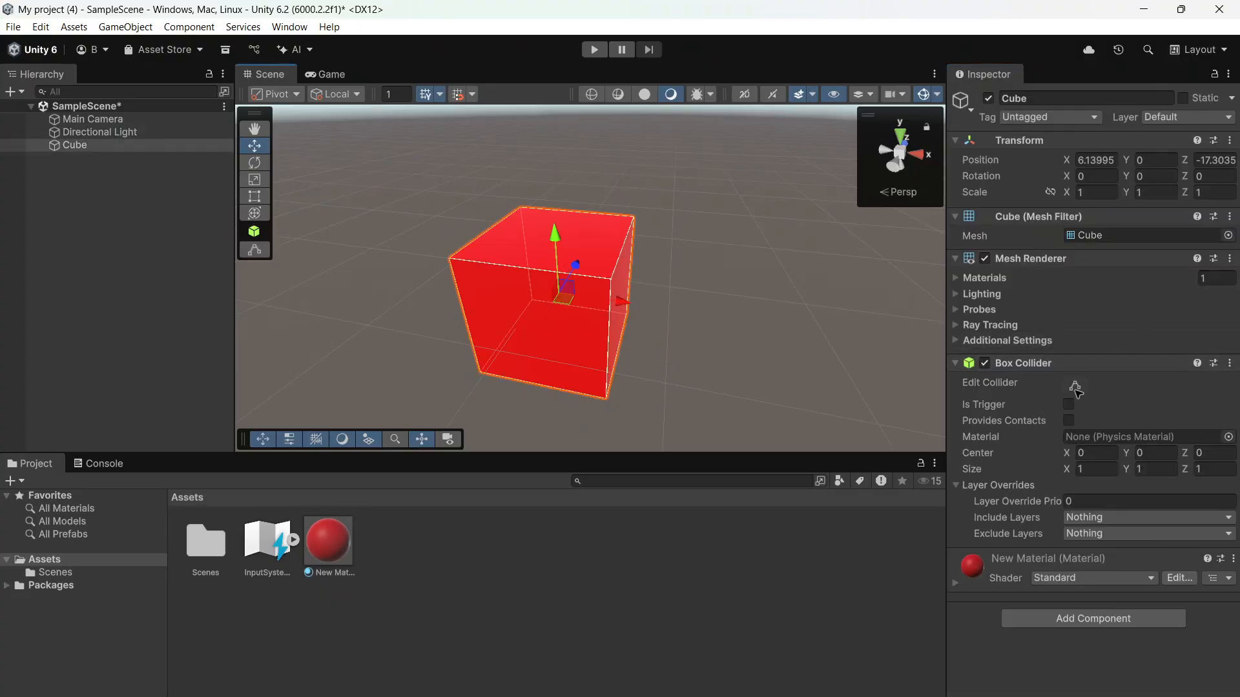
pyautogui.click(1101, 618)
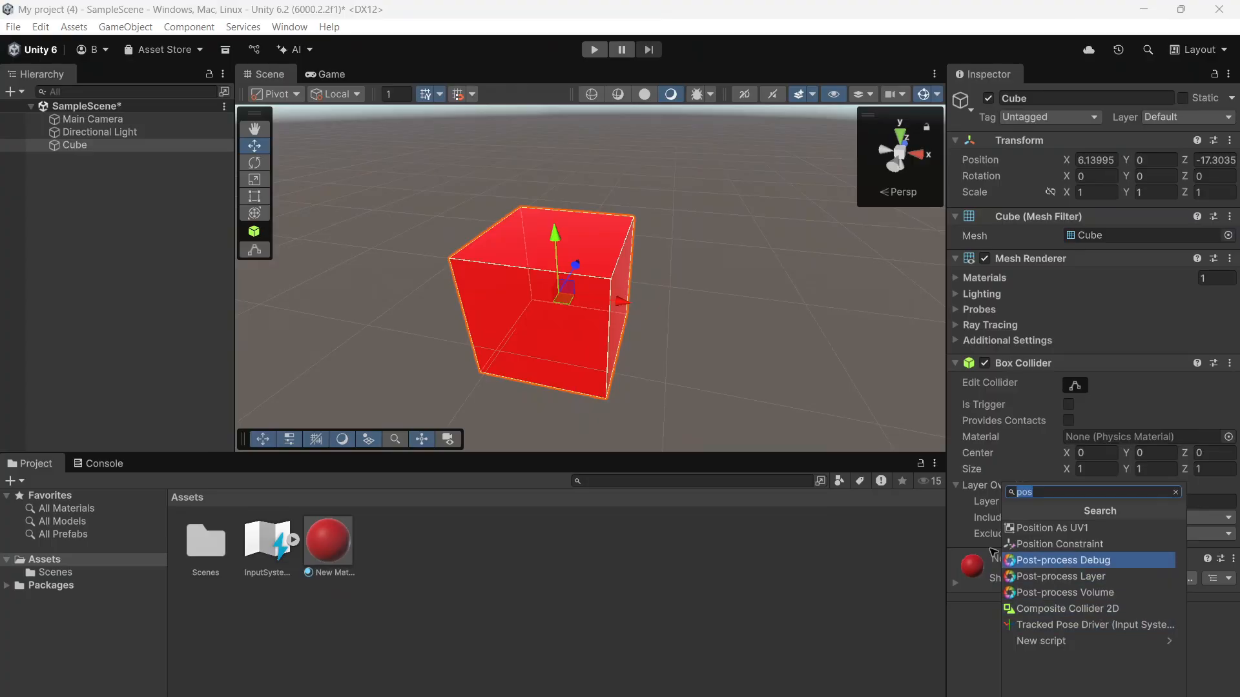
pyautogui.click(155, 119)
pyautogui.scroll(-6, 1162, 258)
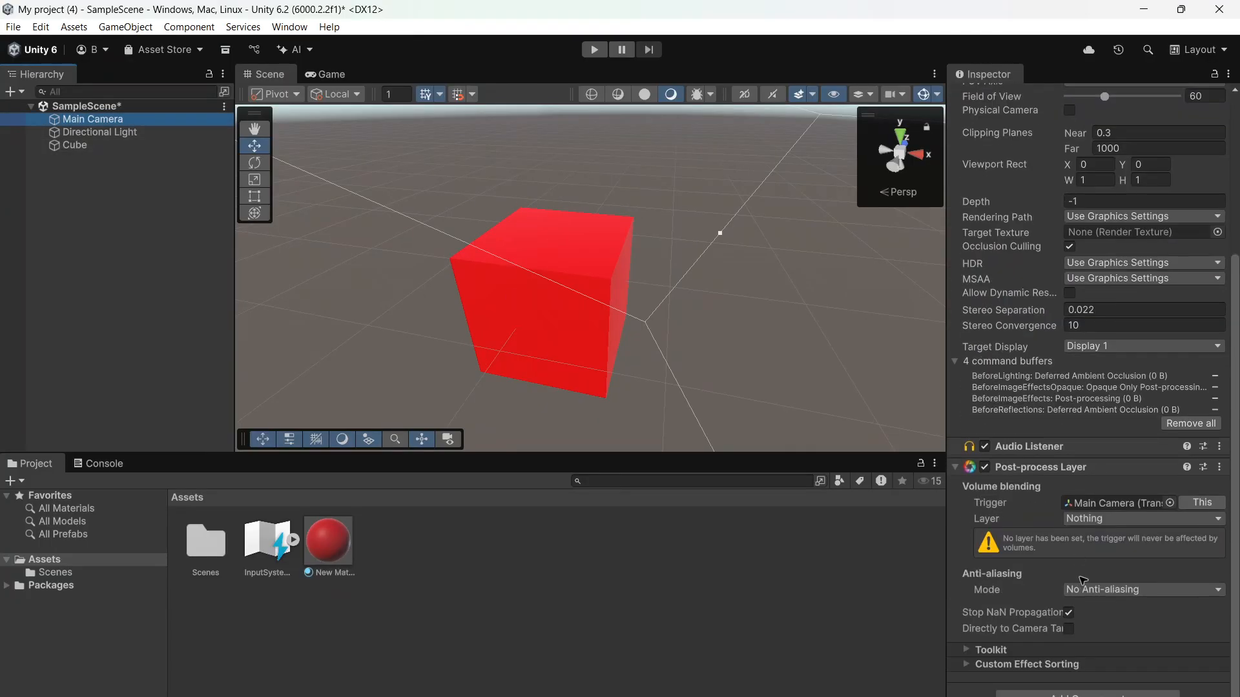
pyautogui.scroll(6, 1170, 217)
pyautogui.click(1185, 124)
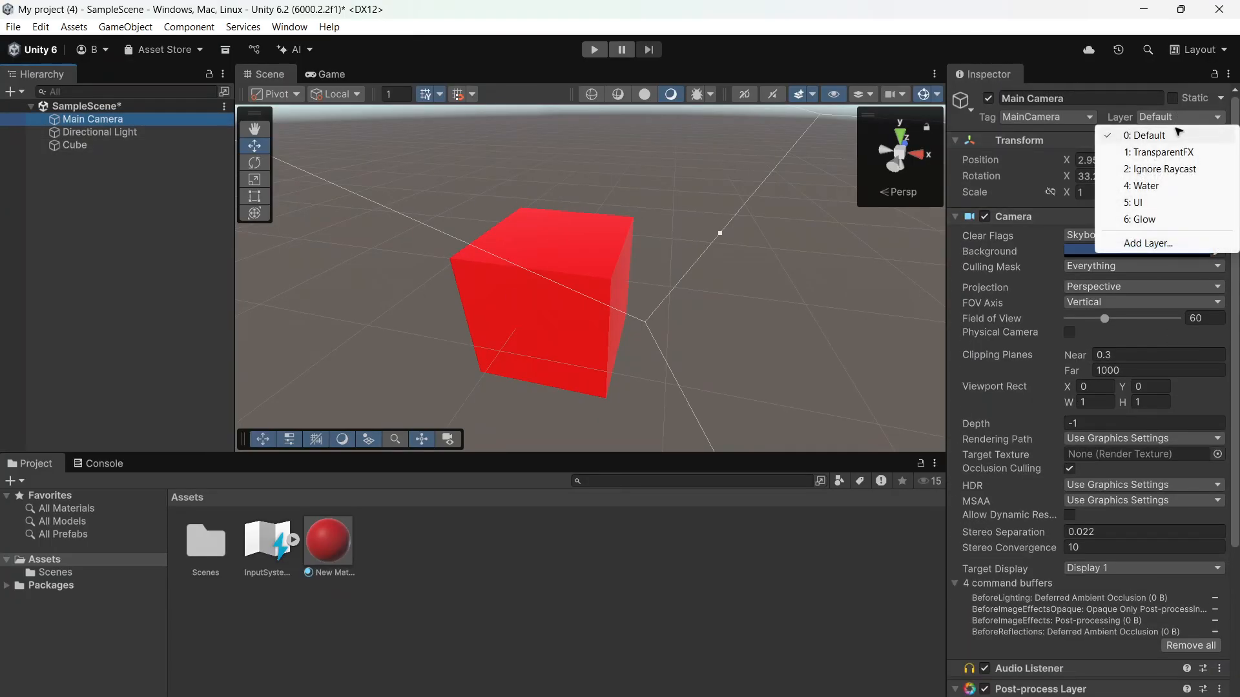
pyautogui.click(1152, 220)
# Step: Set the volume blending layer of the Main Camera's Post-process Layer component to Glow
pyautogui.scroll(-5, 1158, 302)
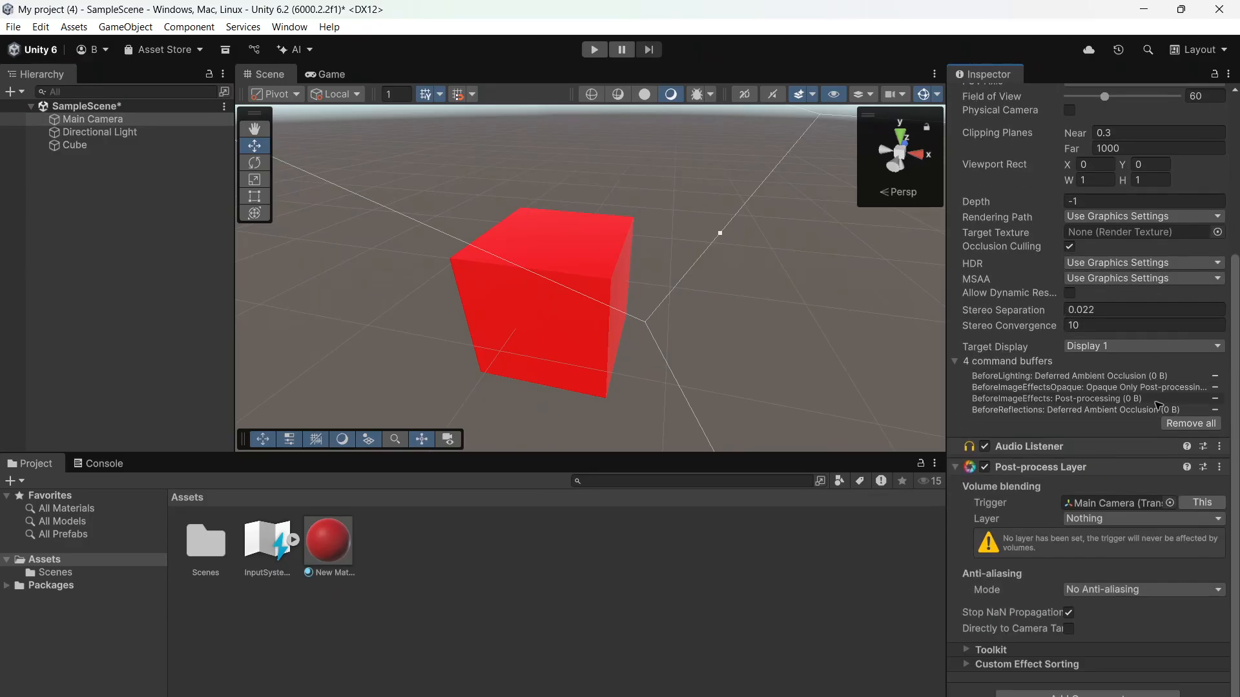
pyautogui.click(1139, 520)
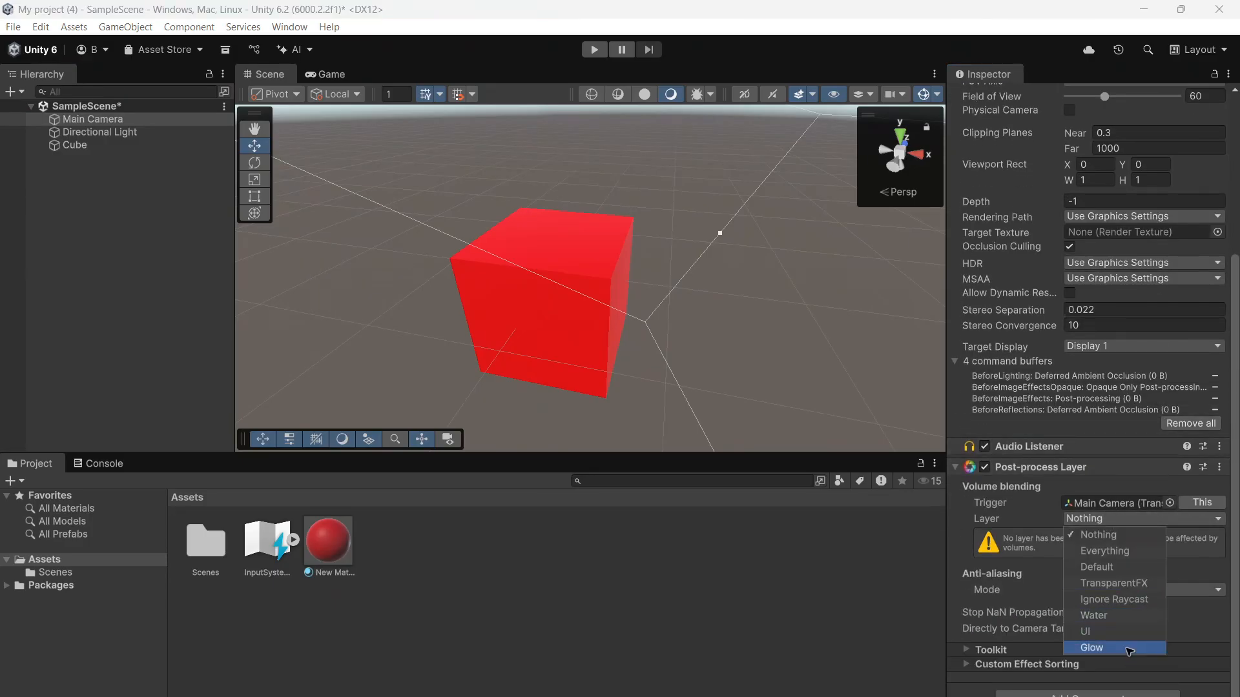
pyautogui.click(1127, 649)
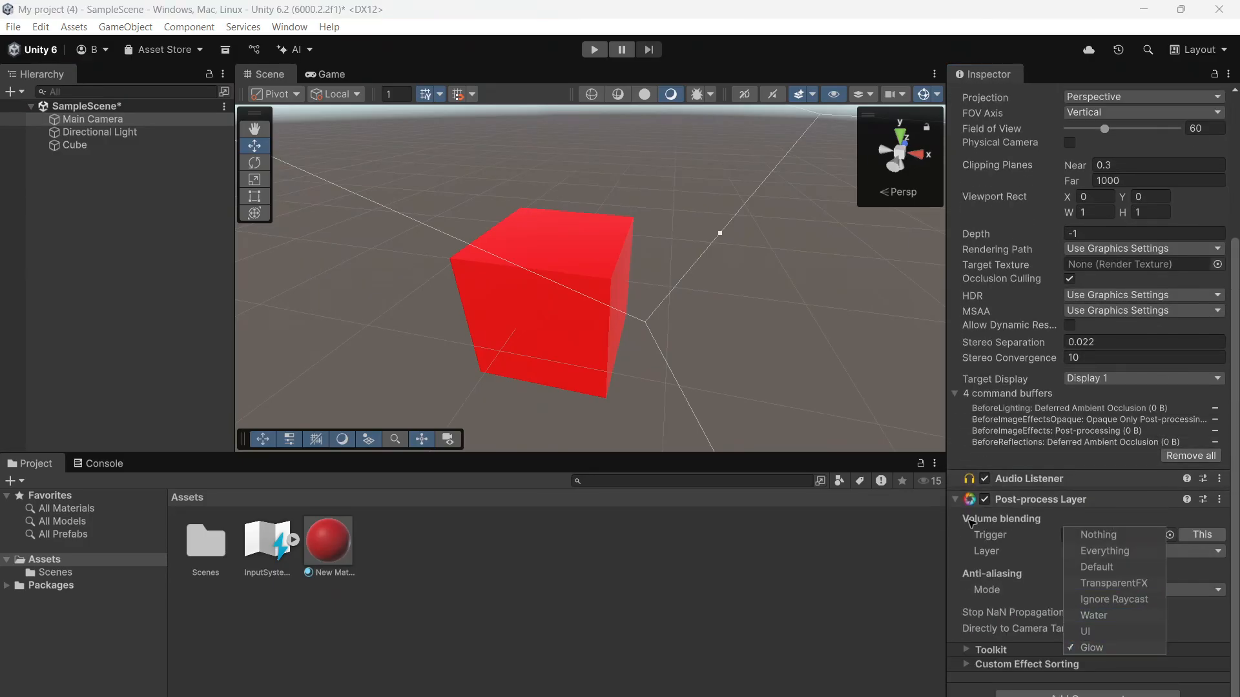
pyautogui.click(1016, 565)
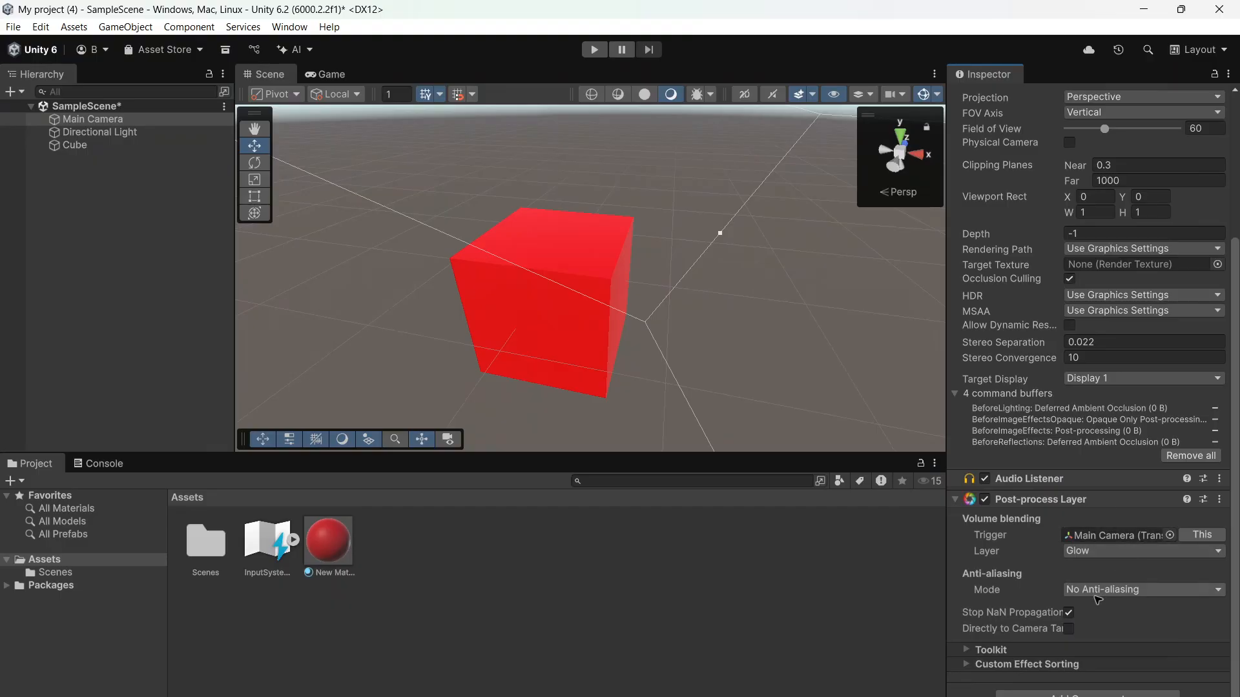
pyautogui.click(1094, 591)
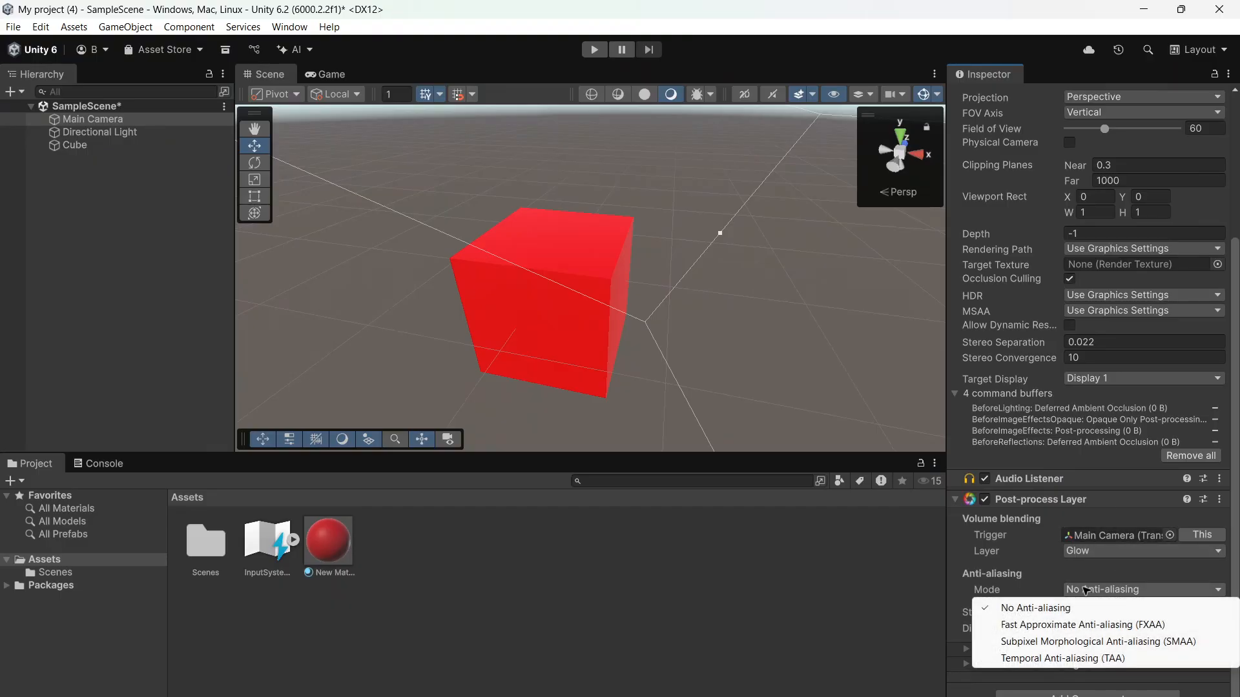
pyautogui.click(1012, 569)
# Step: Add a Post-process Volume component to the Main Camera and enable its Is Global option
pyautogui.click(1088, 693)
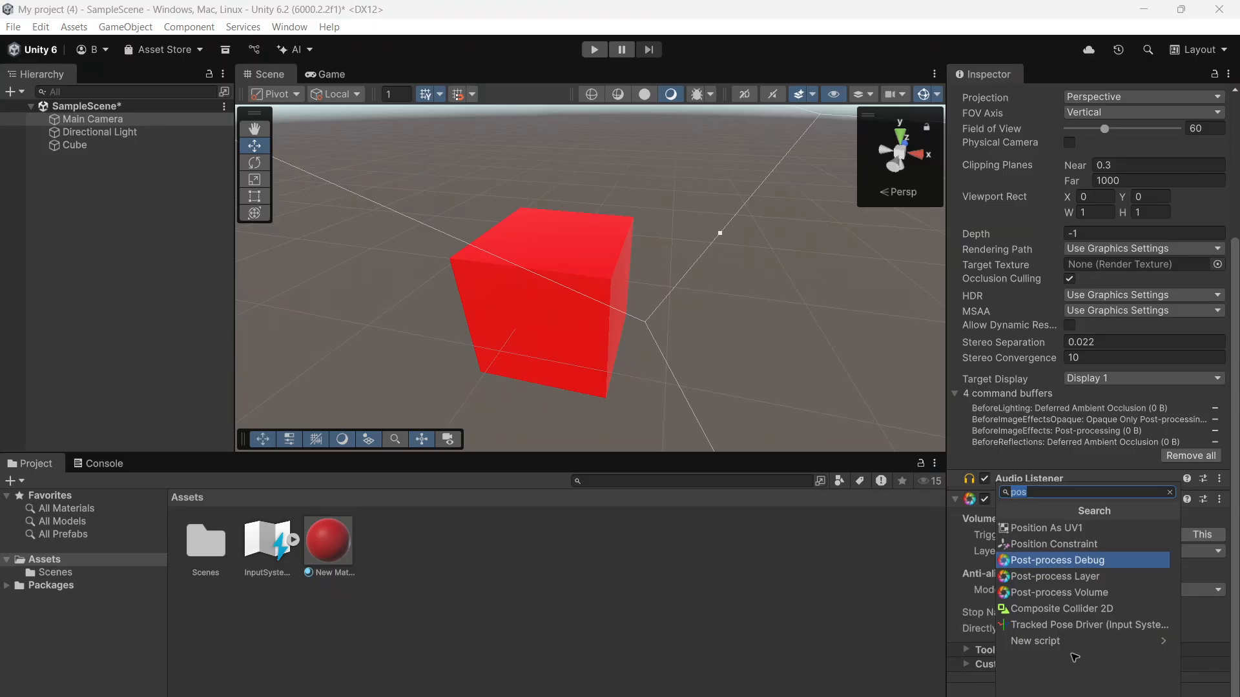
pyautogui.click(1085, 592)
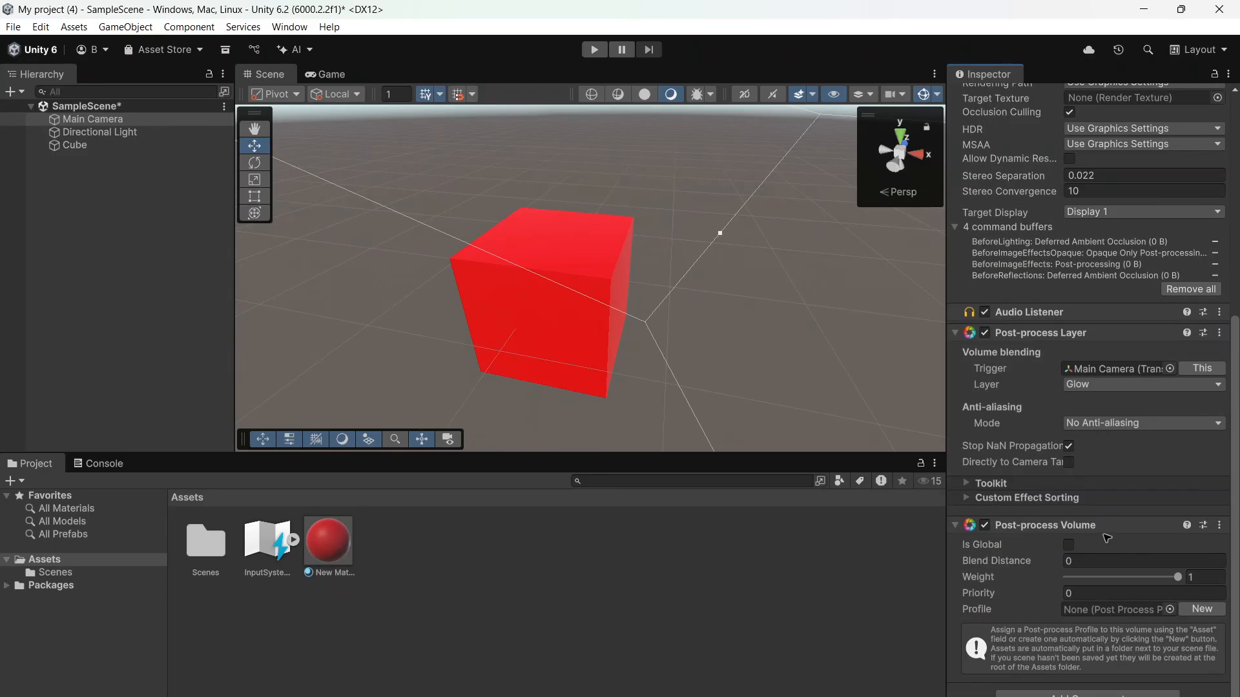
pyautogui.click(1067, 545)
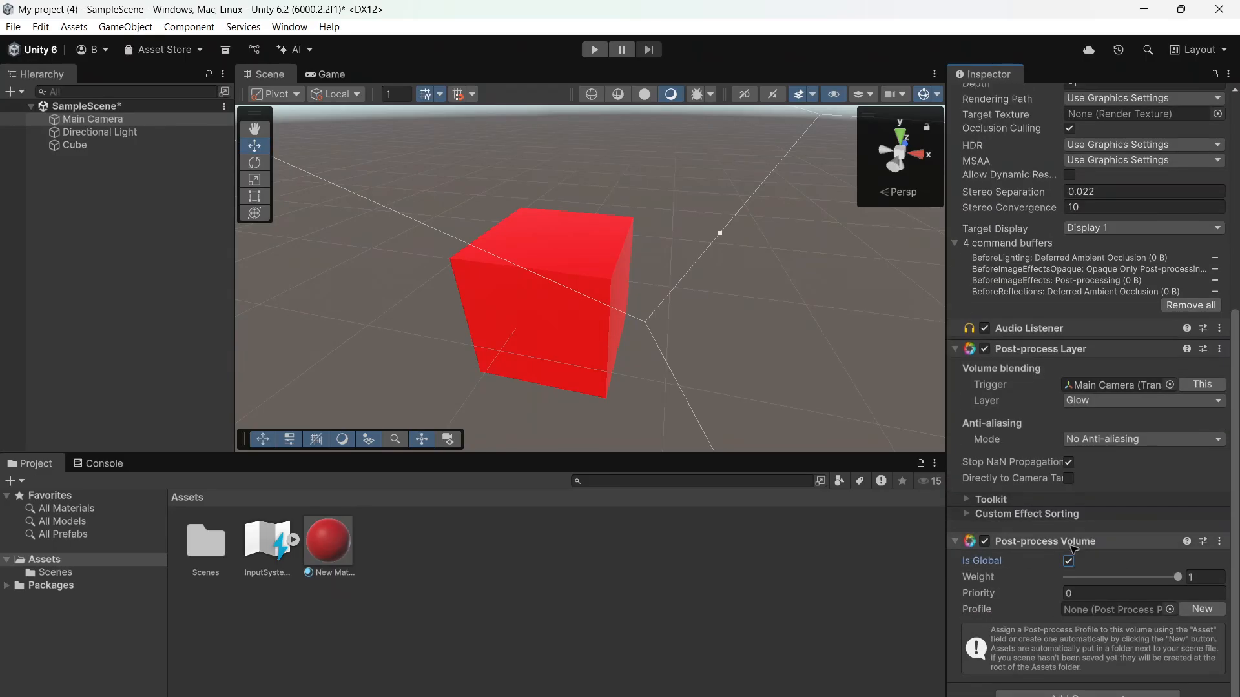
pyautogui.click(1169, 609)
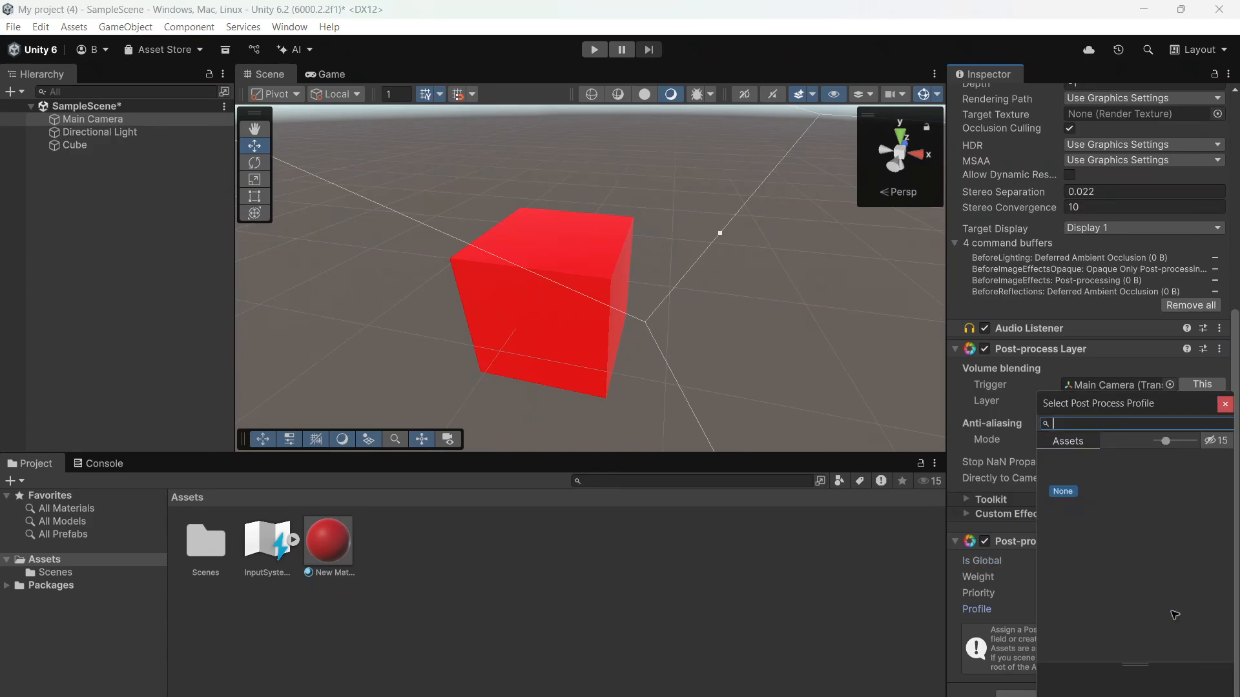
pyautogui.click(1224, 404)
# Step: Create a Post-processing Profile asset in the Assets folder, keeping its default name
pyautogui.rightClick(362, 590)
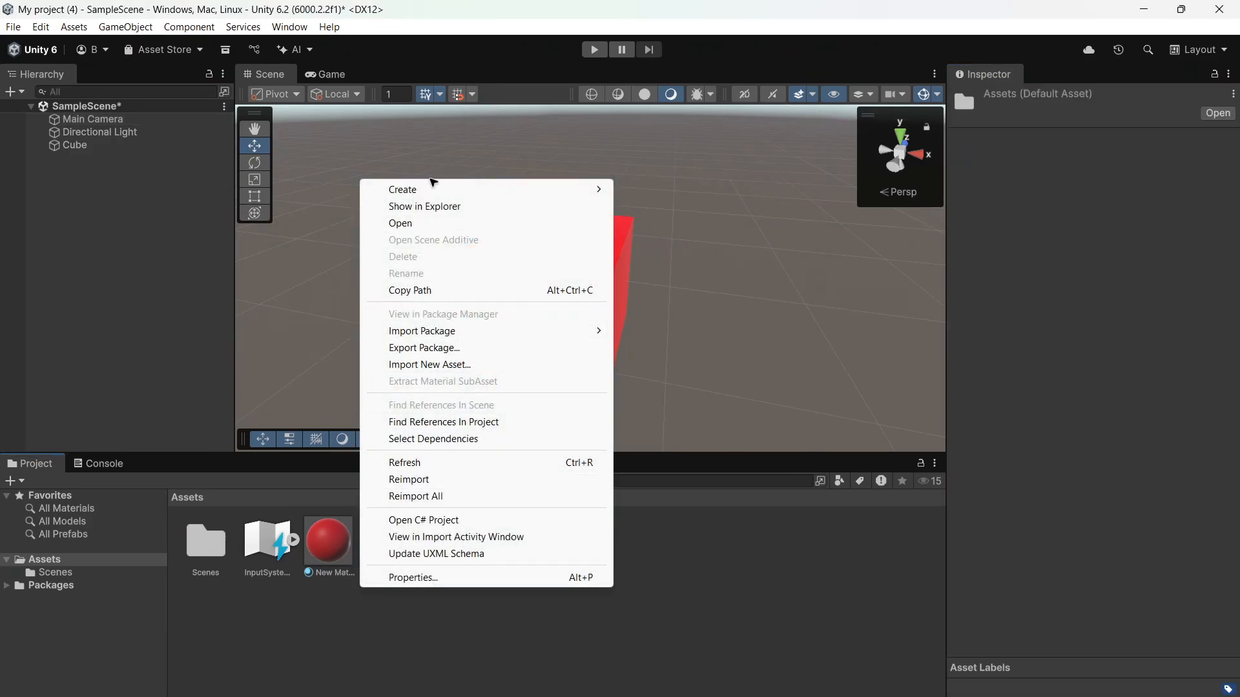
pyautogui.moveTo(432, 189)
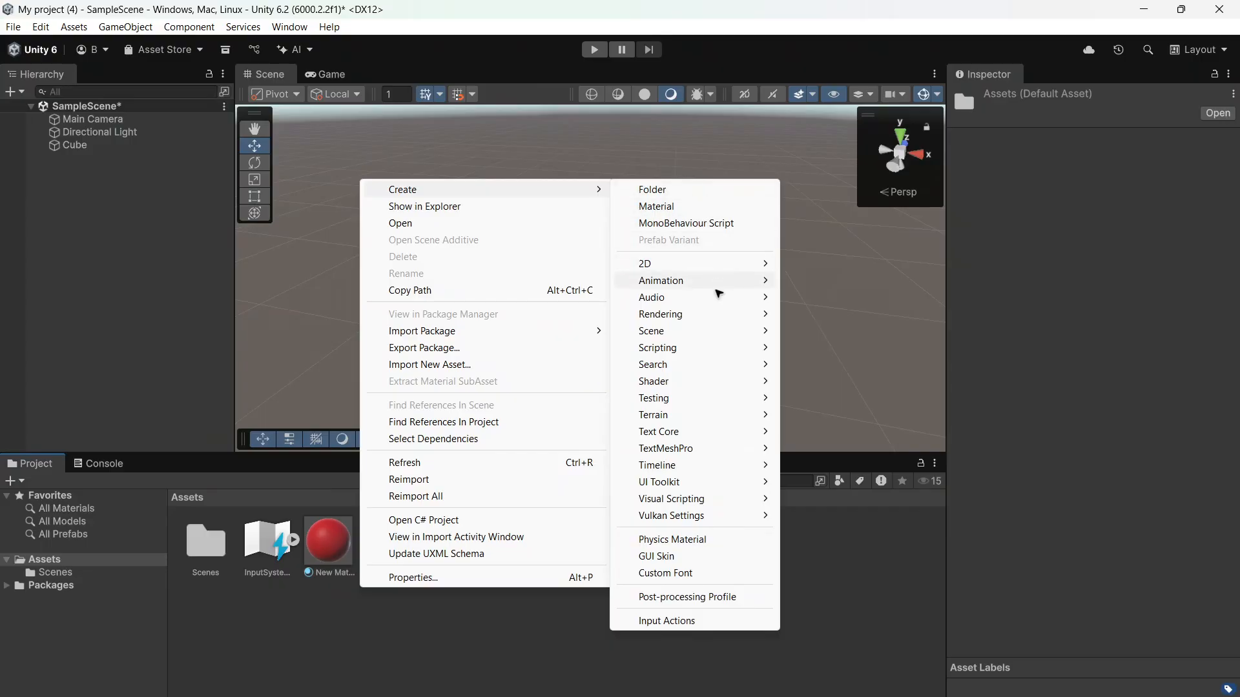
pyautogui.click(700, 596)
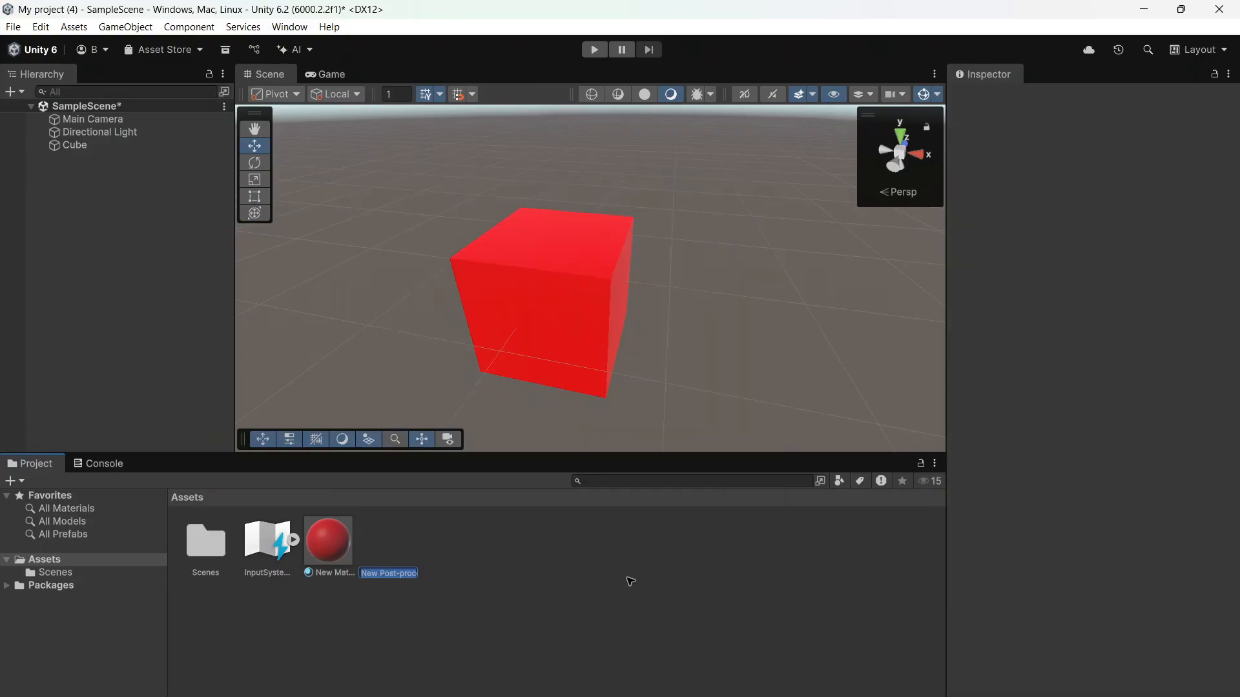
pyautogui.press('Return')
pyautogui.click(1077, 186)
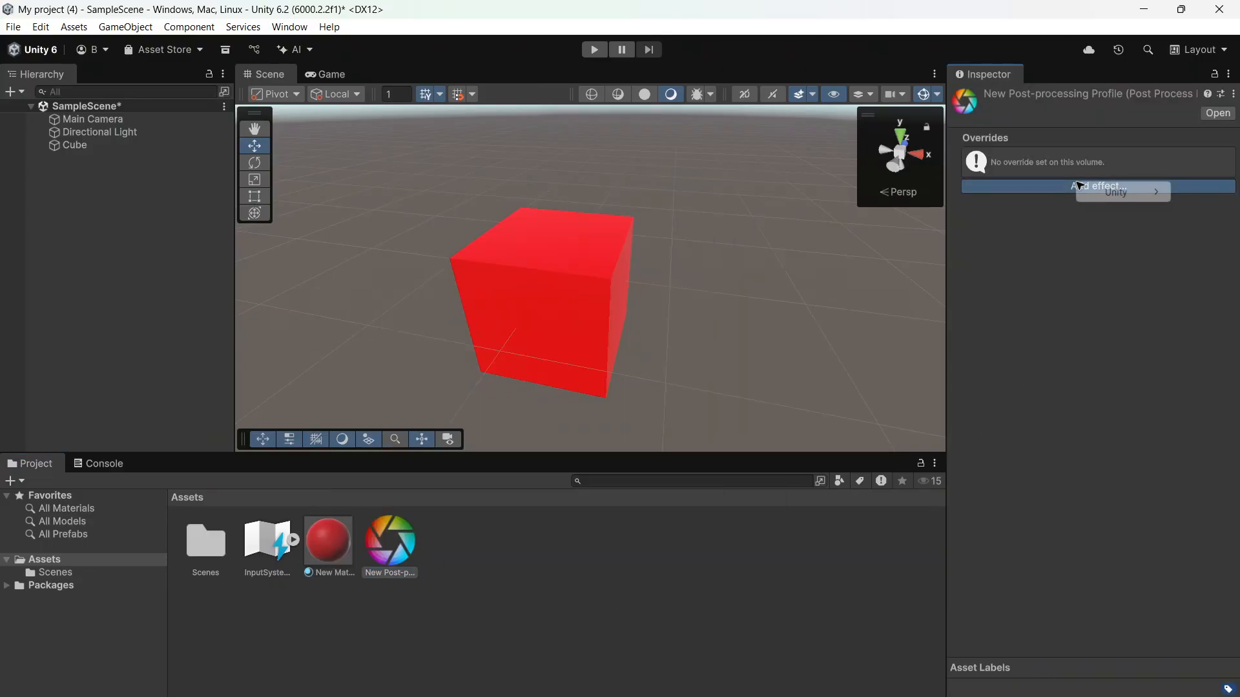
pyautogui.click(1059, 233)
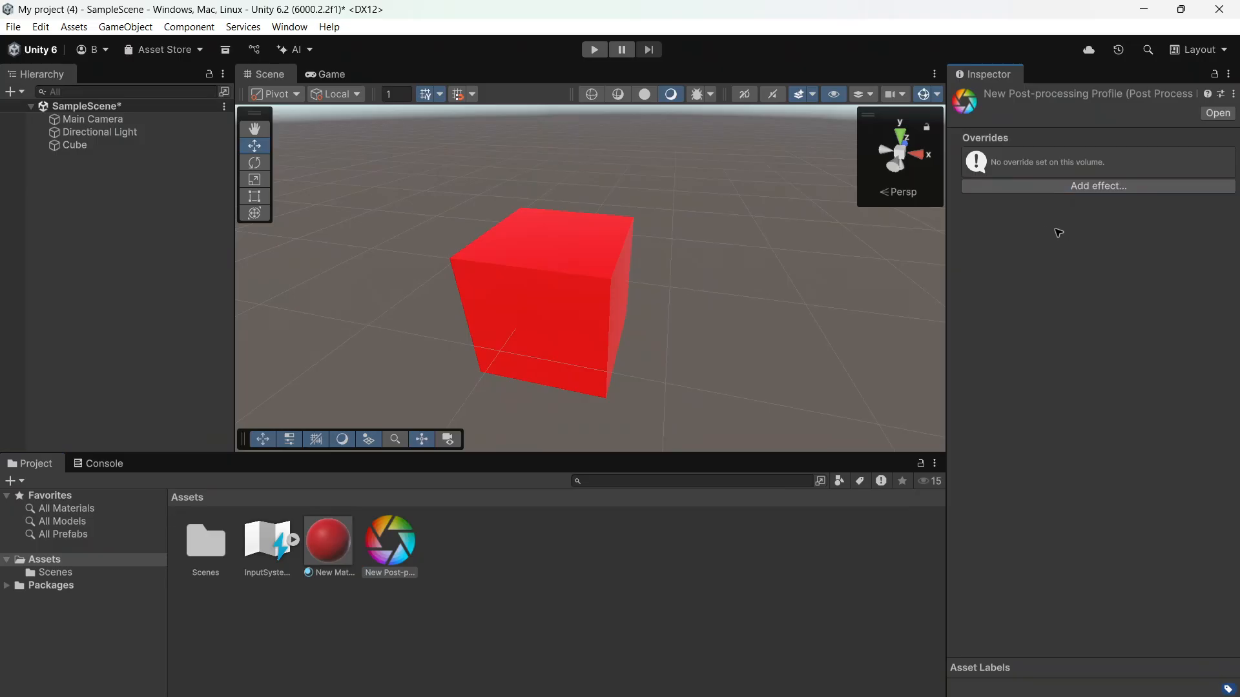
# Step: Assign the new post-processing profile to the Main Camera's Post-process Volume
pyautogui.click(74, 146)
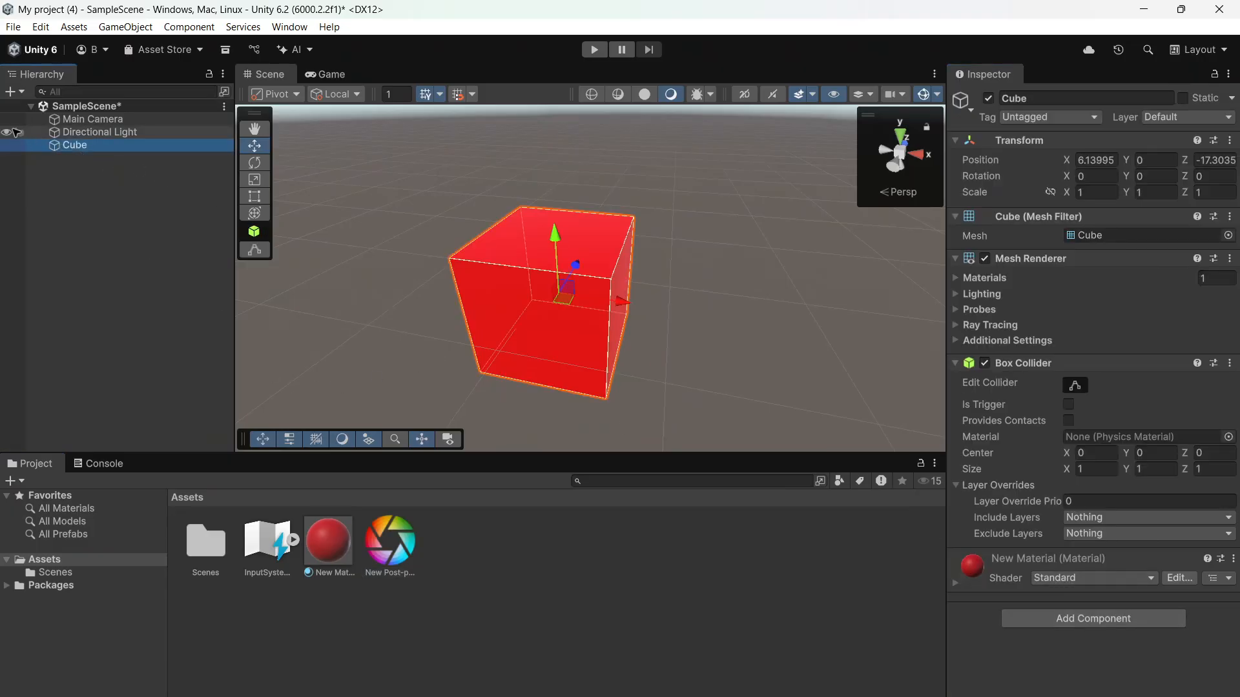
pyautogui.click(92, 119)
pyautogui.scroll(-10, 1112, 538)
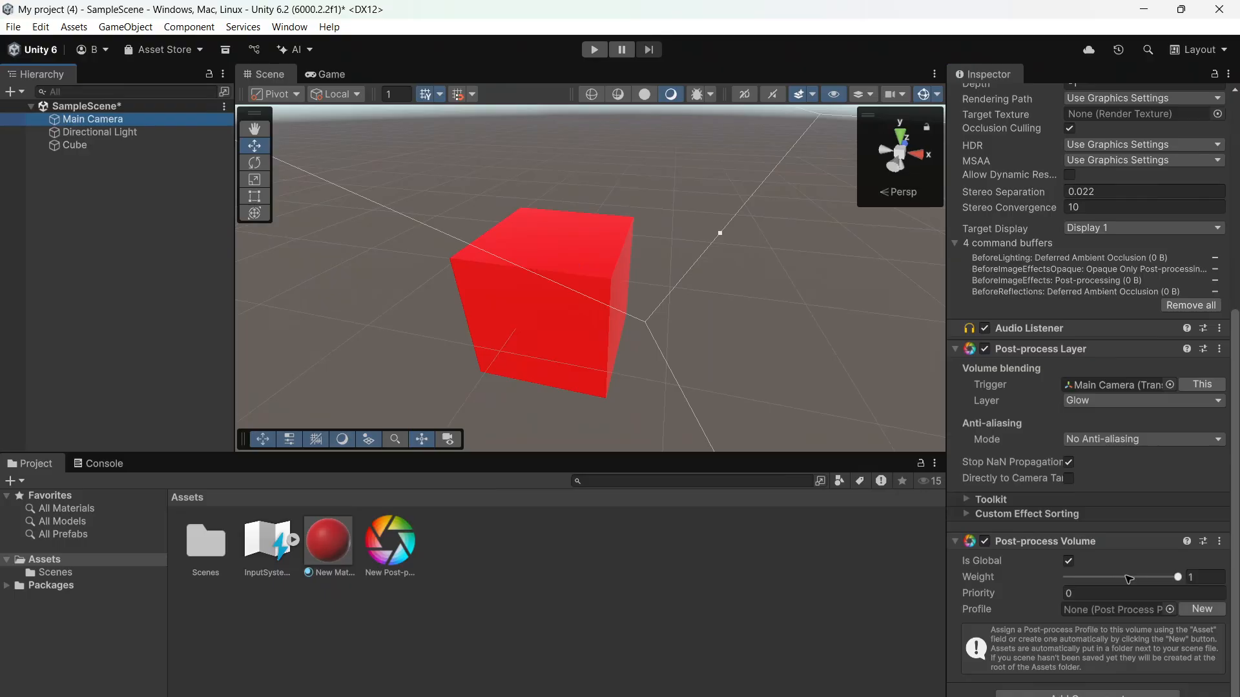
pyautogui.click(1104, 614)
pyautogui.click(1170, 611)
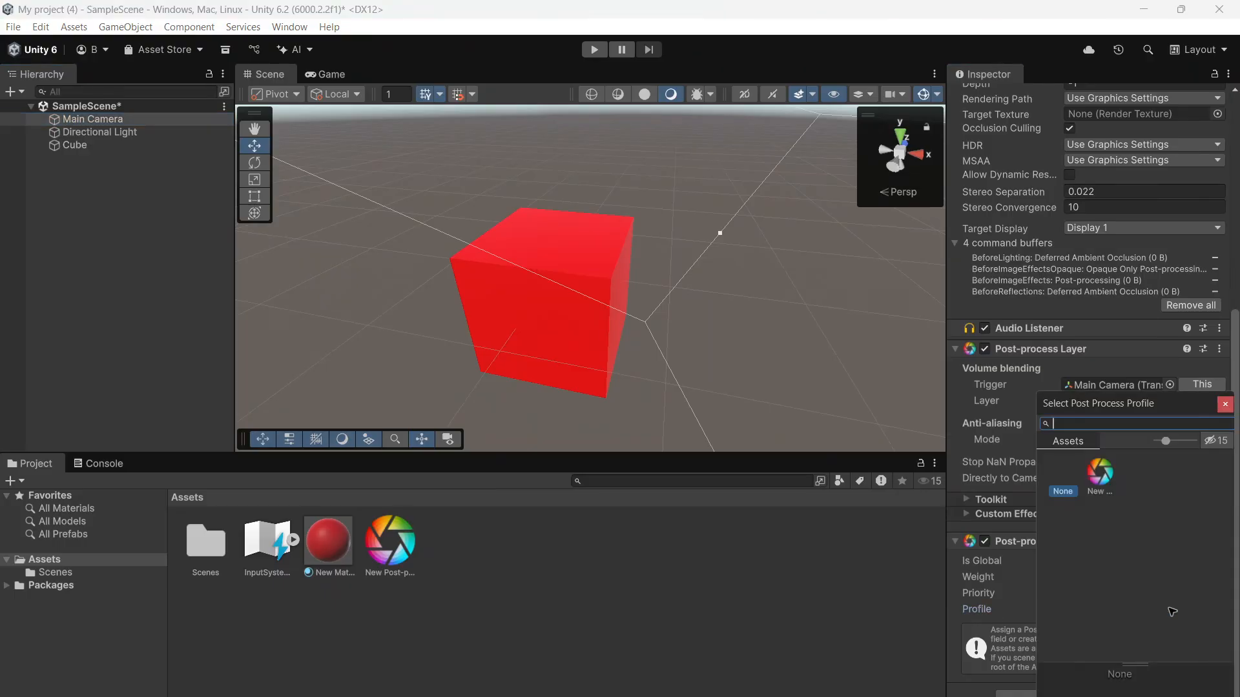
pyautogui.click(1108, 490)
pyautogui.click(1225, 405)
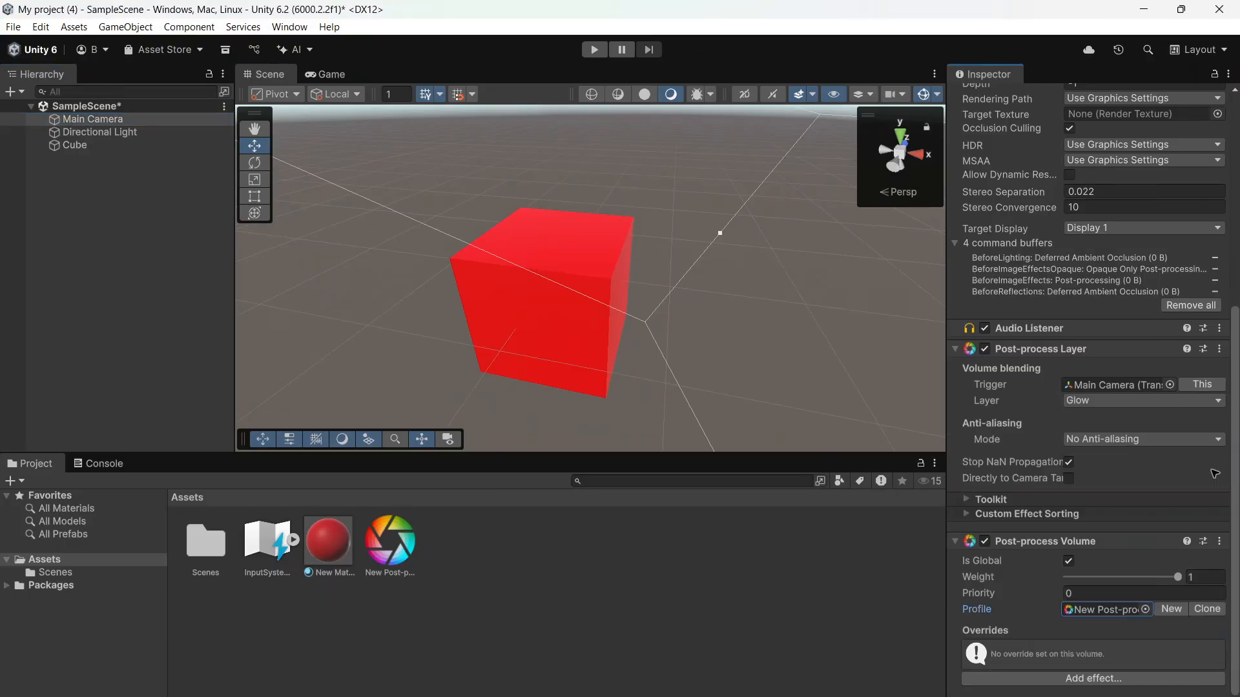
# Step: Add a Bloom effect to the overrides of the Main Camera's Post-process Volume
pyautogui.scroll(-1, 1059, 610)
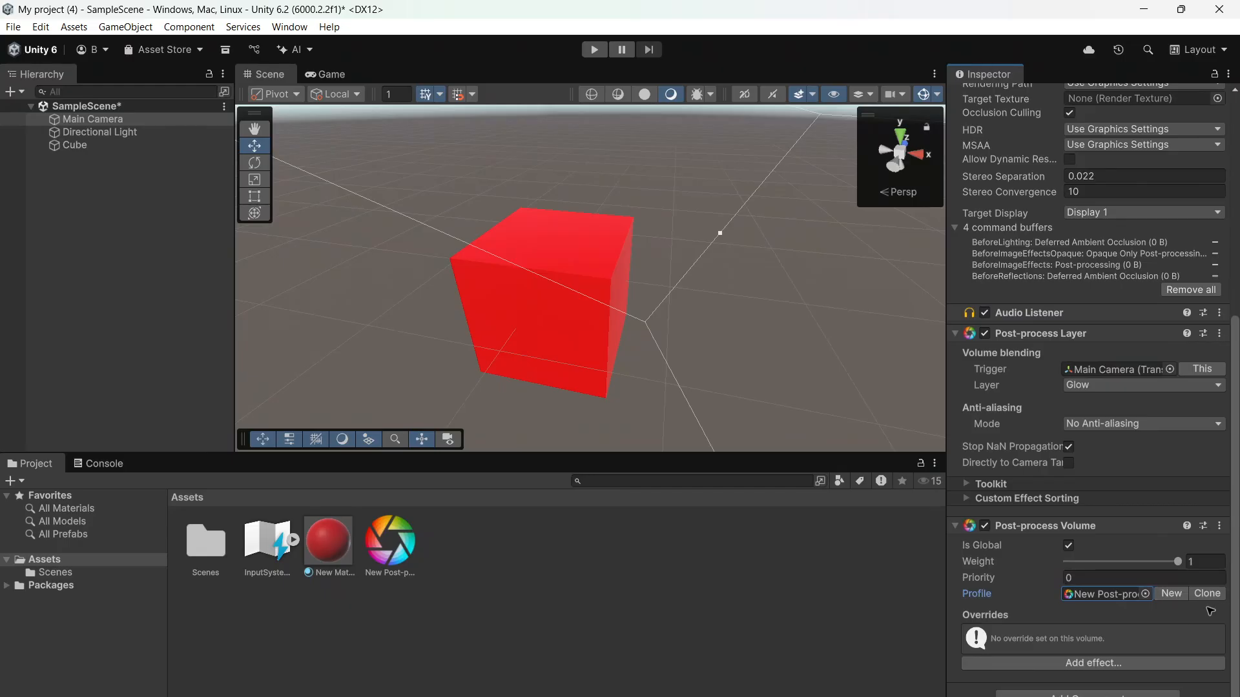
pyautogui.click(1107, 664)
pyautogui.moveTo(1143, 677)
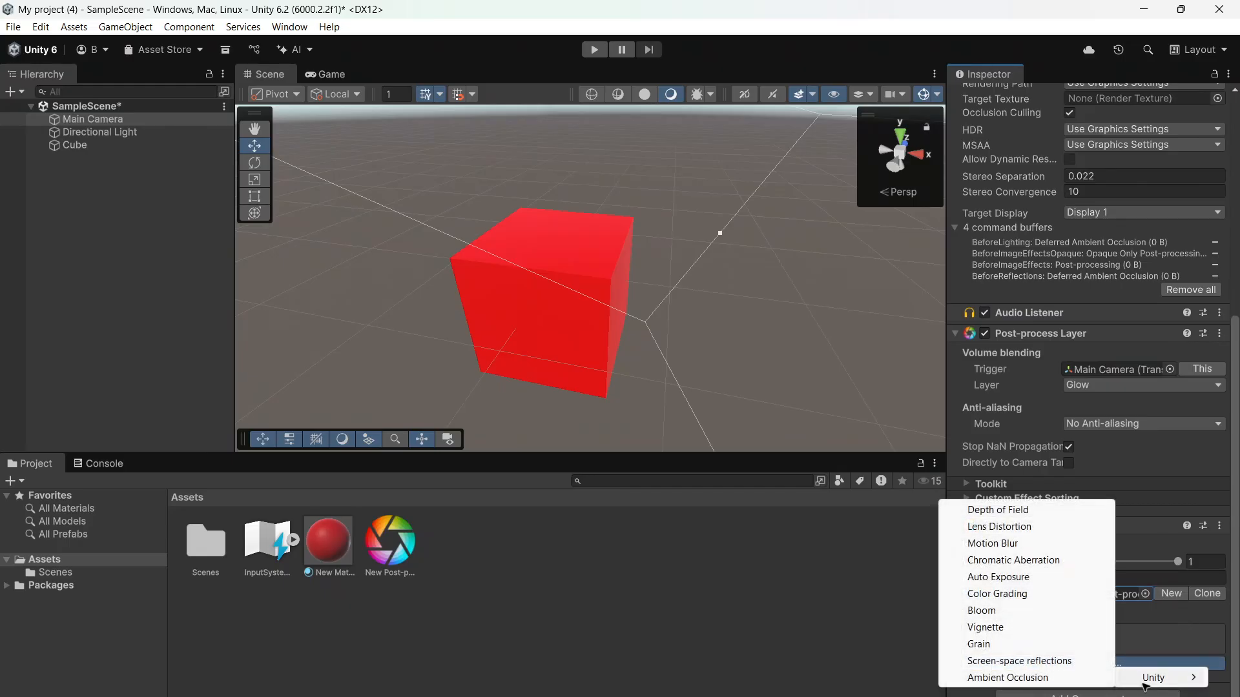
pyautogui.click(1000, 610)
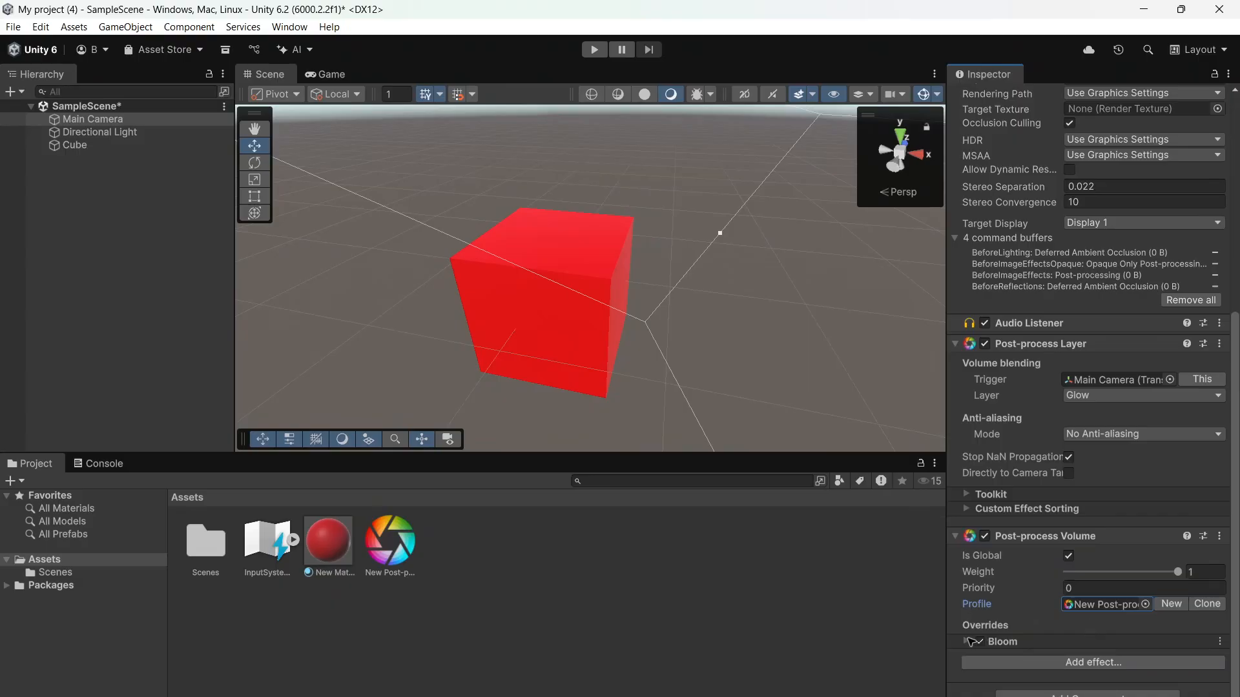
# Step: Enable Bloom's Intensity and Threshold overrides, with Intensity at 2.12 and Threshold at 0
pyautogui.click(968, 641)
pyautogui.scroll(-5, 970, 642)
pyautogui.click(967, 484)
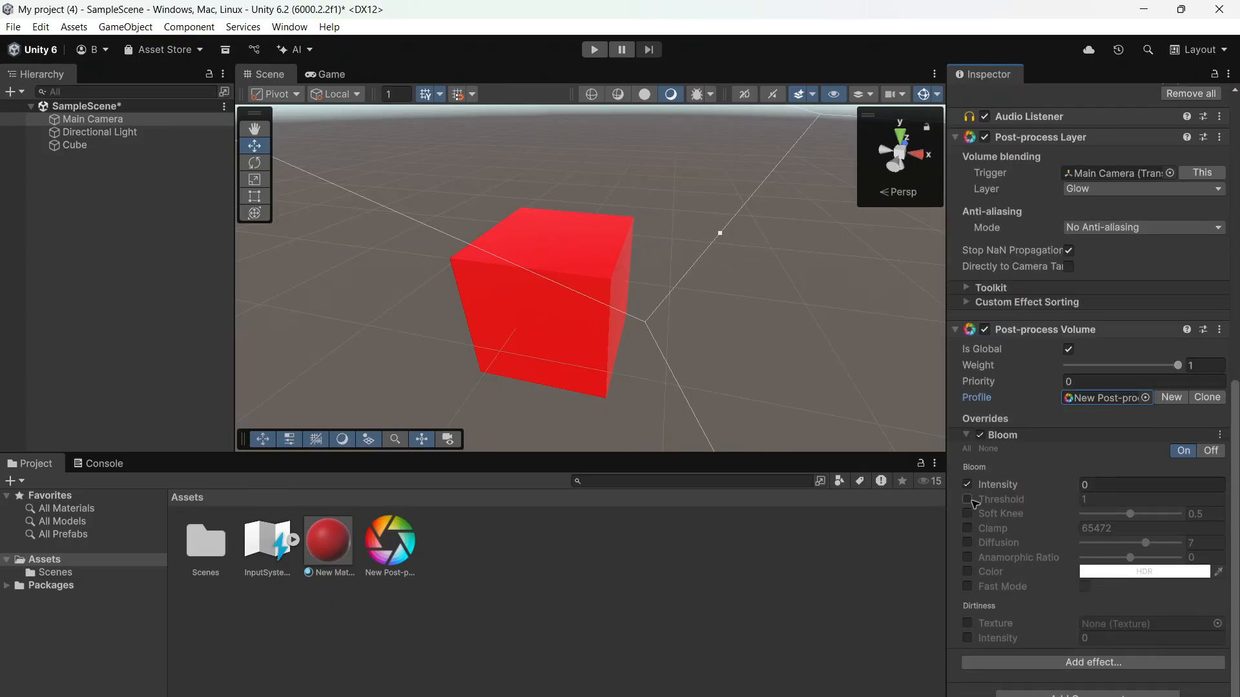
pyautogui.click(968, 500)
pyautogui.moveTo(1035, 485); pyautogui.dragTo(1063, 492)
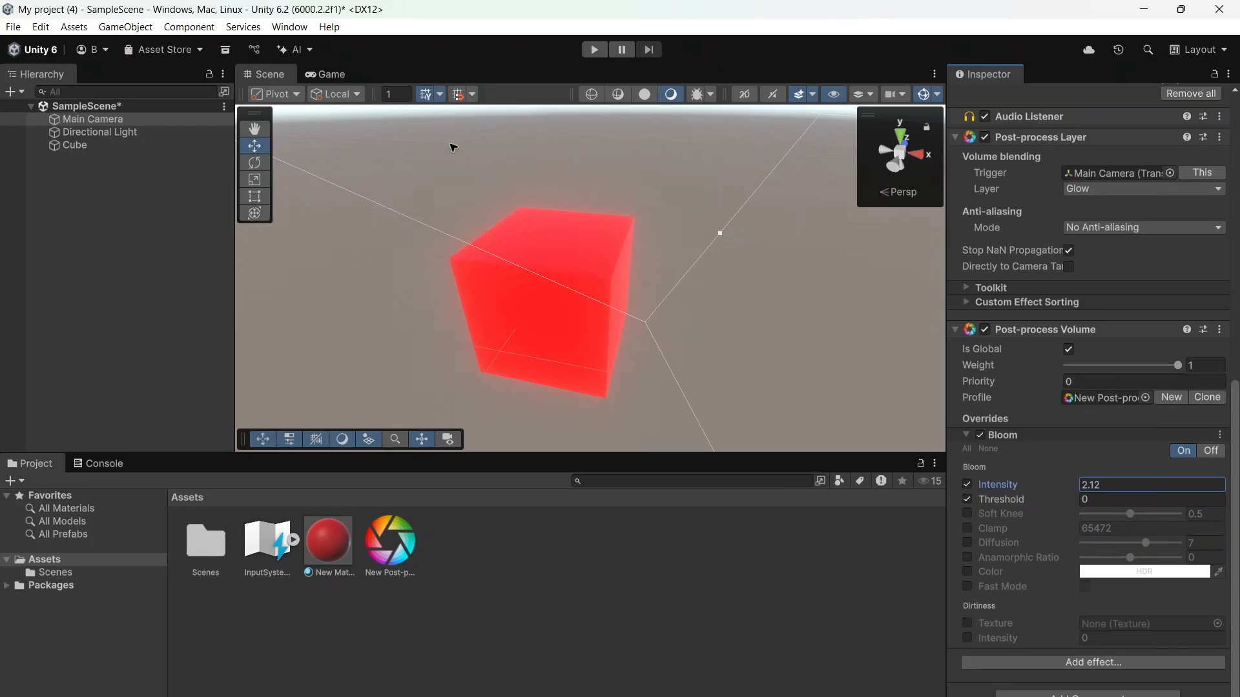
# Step: Set the Bloom intensity to 2.24 and compare the cube's glow in the Scene and Game views
pyautogui.click(310, 73)
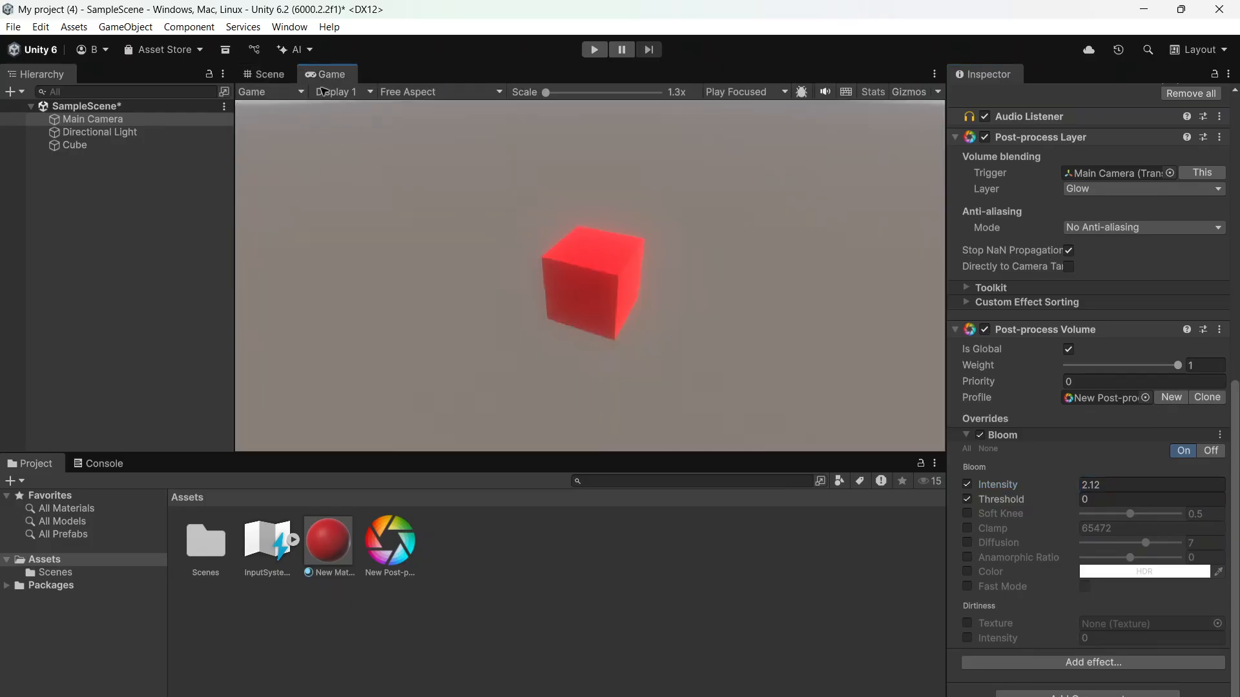
pyautogui.click(270, 75)
pyautogui.moveTo(1017, 484); pyautogui.dragTo(1021, 485)
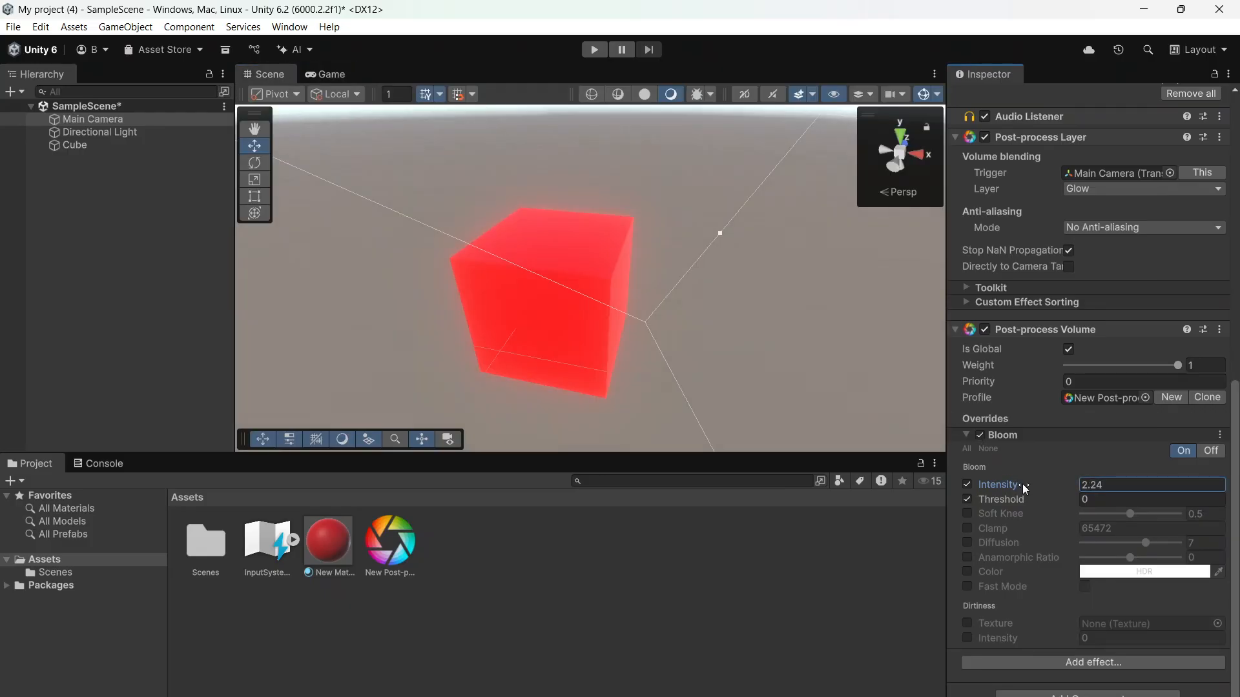
pyautogui.moveTo(808, 317); pyautogui.dragTo(885, 218, button='right')
pyautogui.moveTo(697, 188); pyautogui.dragTo(672, 252, button='right')
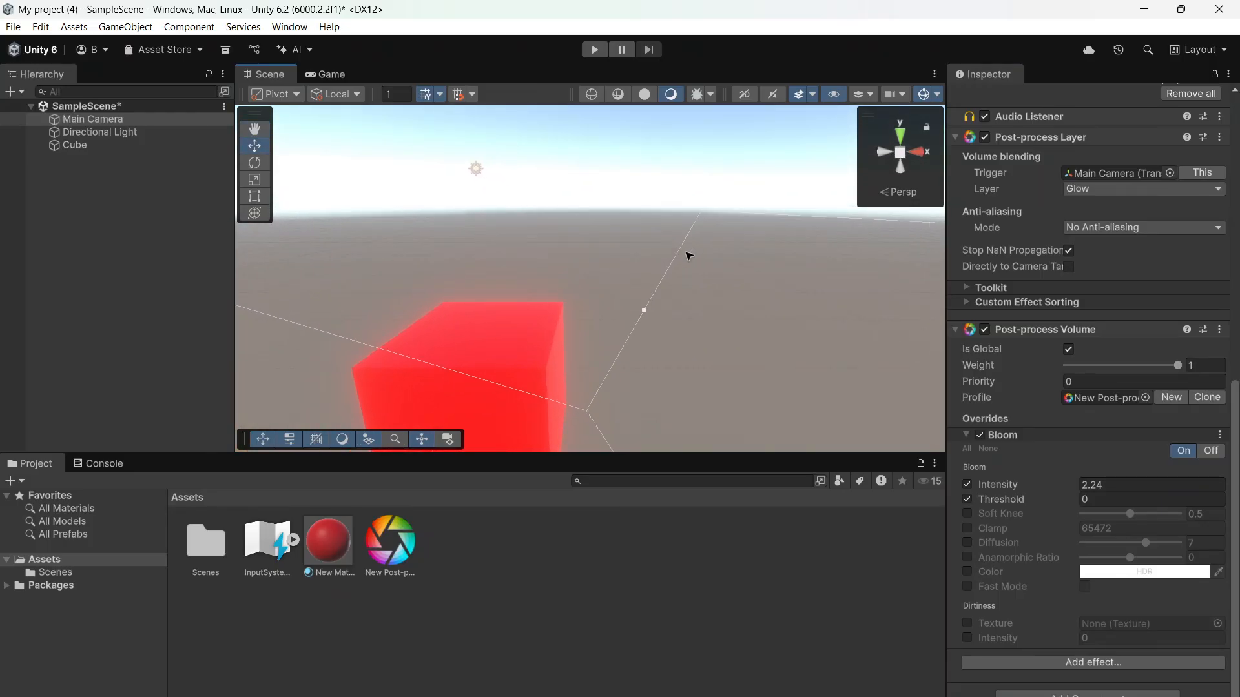
pyautogui.click(326, 74)
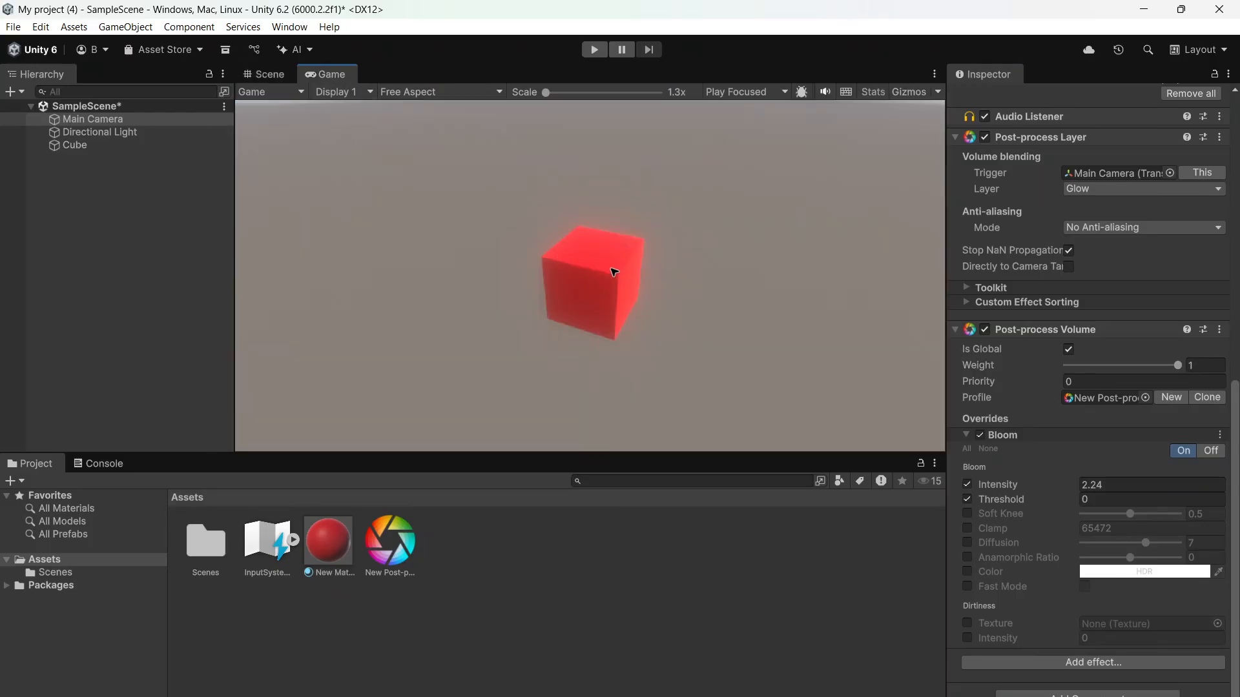
# Step: Set the Bloom threshold to 0.4 and examine the cube's glow from another angle in the Scene view
pyautogui.moveTo(1053, 499)
pyautogui.mouseDown()
pyautogui.moveTo(1075, 507)
pyautogui.moveTo(1059, 505)
pyautogui.mouseUp()
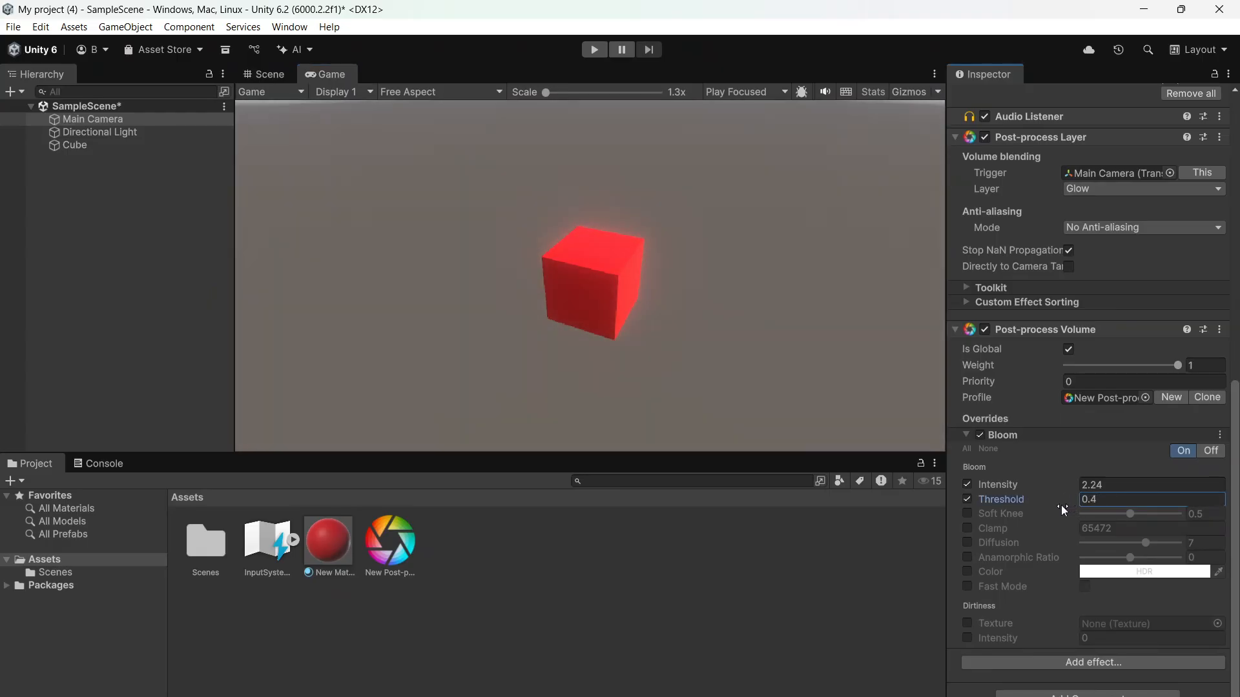
pyautogui.click(550, 279)
pyautogui.click(264, 74)
pyautogui.moveTo(414, 291); pyautogui.dragTo(227, 262, button='right')
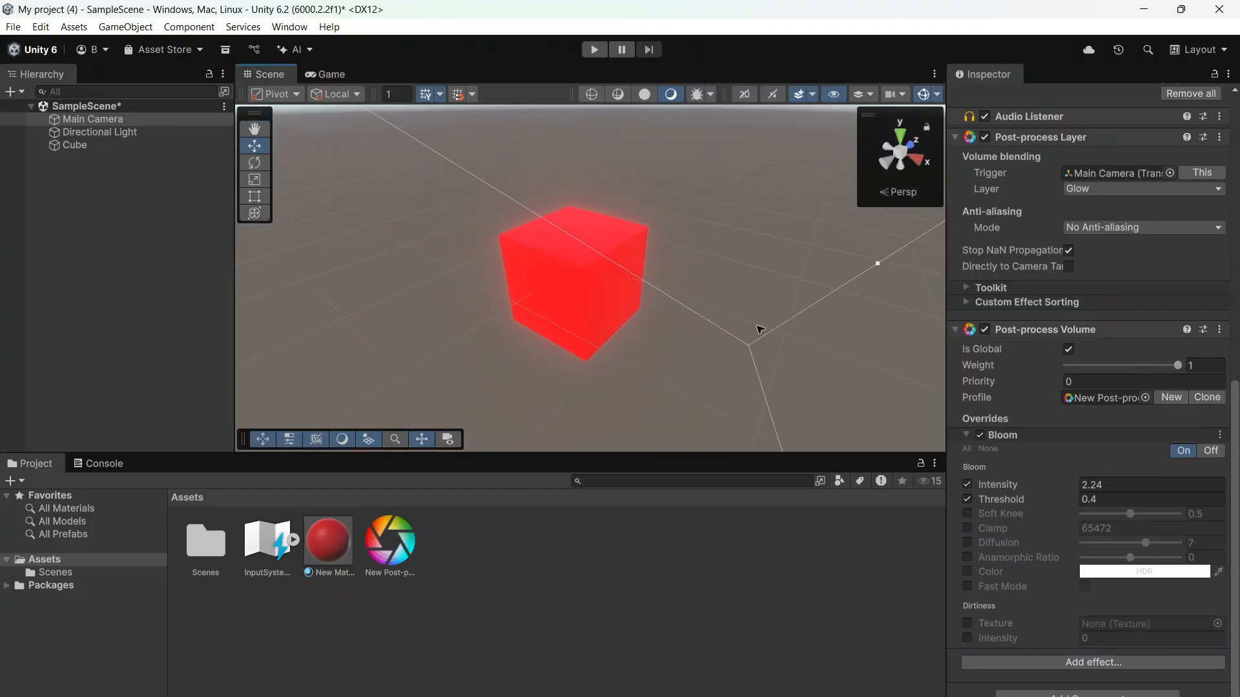
# Step: Enable Bloom's Color override and set its HDR color to magenta (RGB 255, 0, 198)
pyautogui.click(1120, 576)
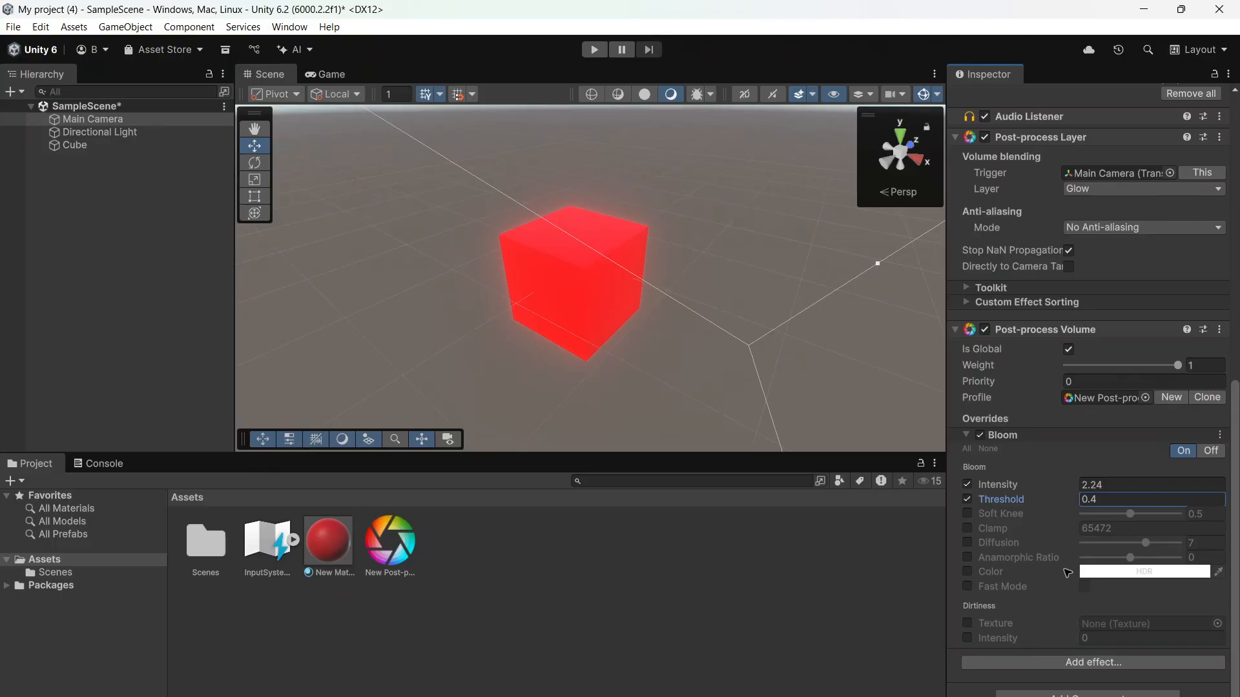
pyautogui.click(968, 572)
pyautogui.click(1130, 572)
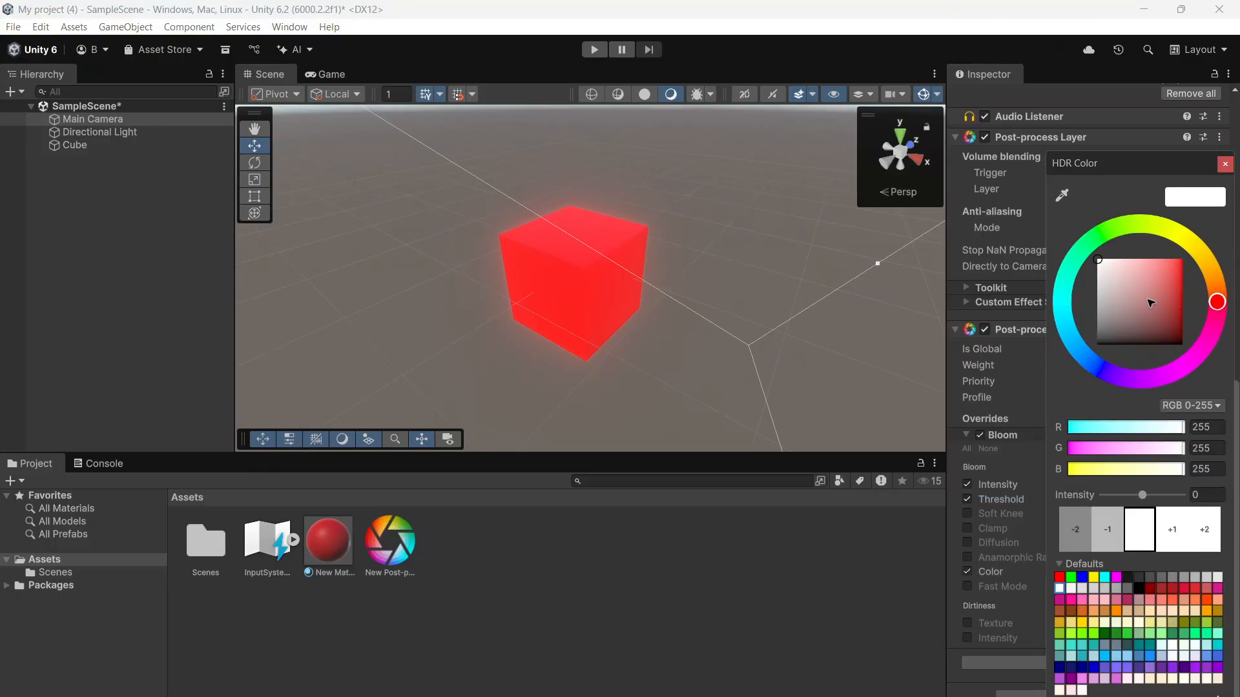
pyautogui.moveTo(1151, 302)
pyautogui.mouseDown()
pyautogui.moveTo(1201, 246)
pyautogui.moveTo(1188, 274)
pyautogui.moveTo(1200, 259)
pyautogui.moveTo(1091, 255)
pyautogui.moveTo(968, 222)
pyautogui.moveTo(968, 365)
pyautogui.moveTo(1098, 384)
pyautogui.moveTo(1217, 361)
pyautogui.moveTo(1216, 248)
pyautogui.mouseUp()
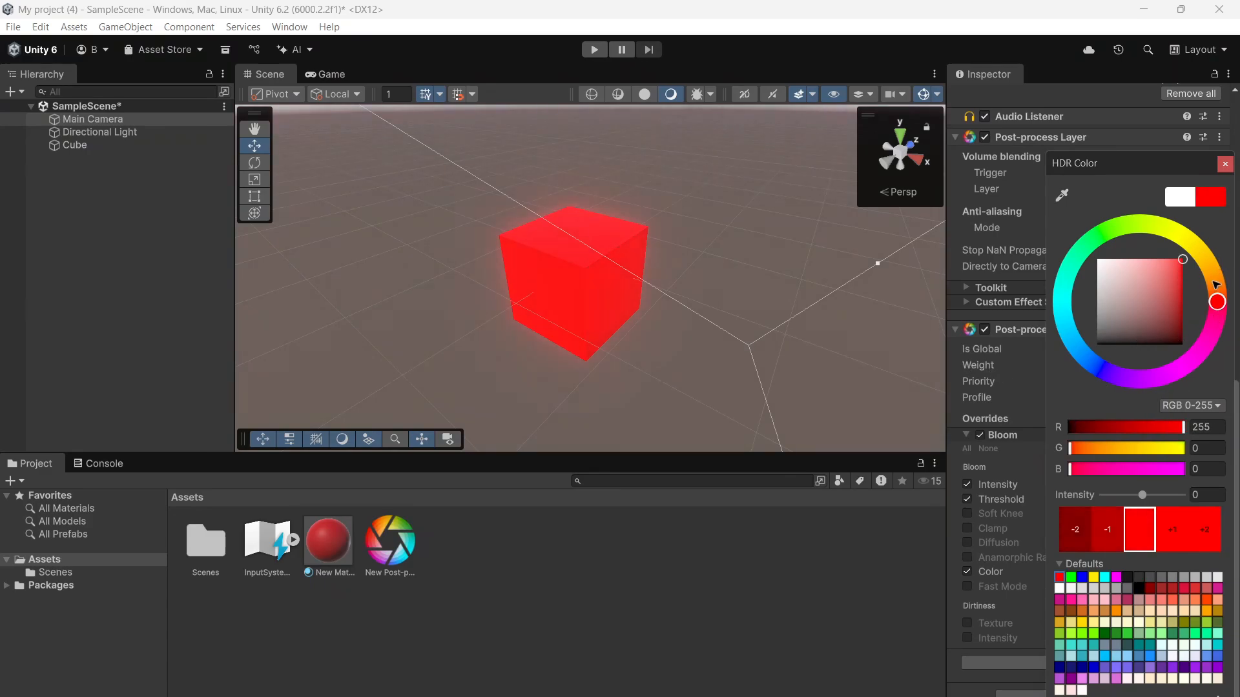
pyautogui.moveTo(1210, 341); pyautogui.dragTo(1193, 358)
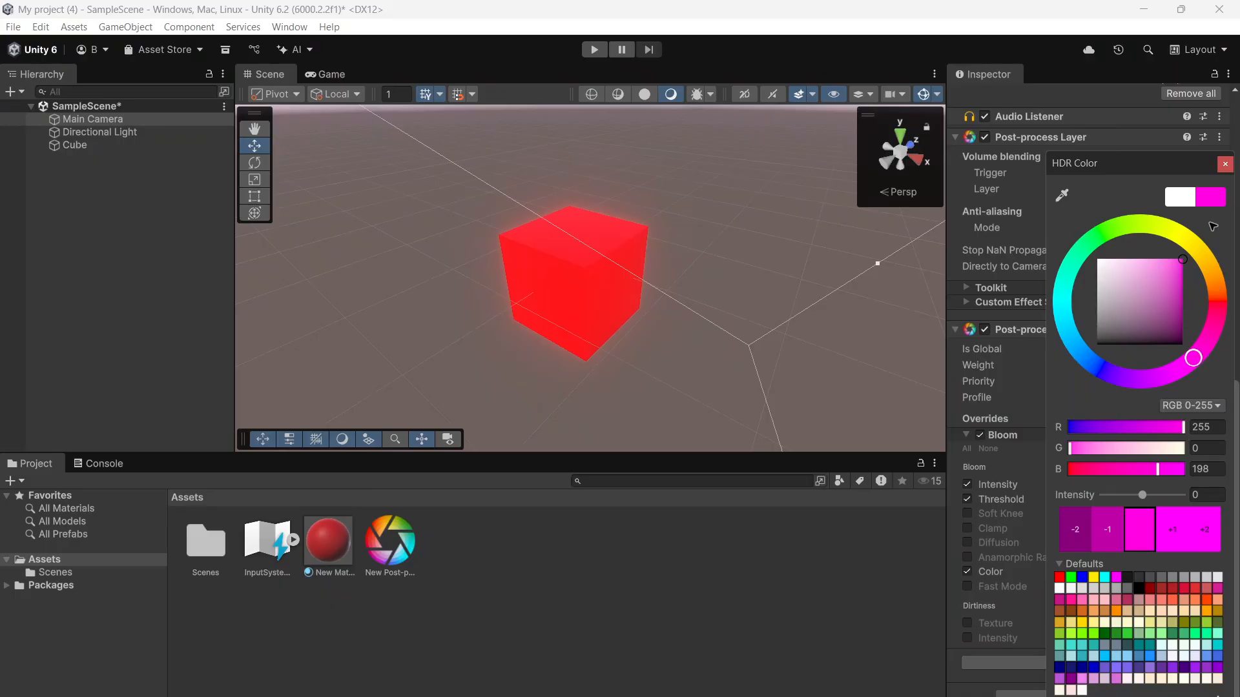
pyautogui.click(1225, 163)
# Step: Switch Bloom's Color override off and on to compare the tint, and leave it disabled
pyautogui.click(967, 572)
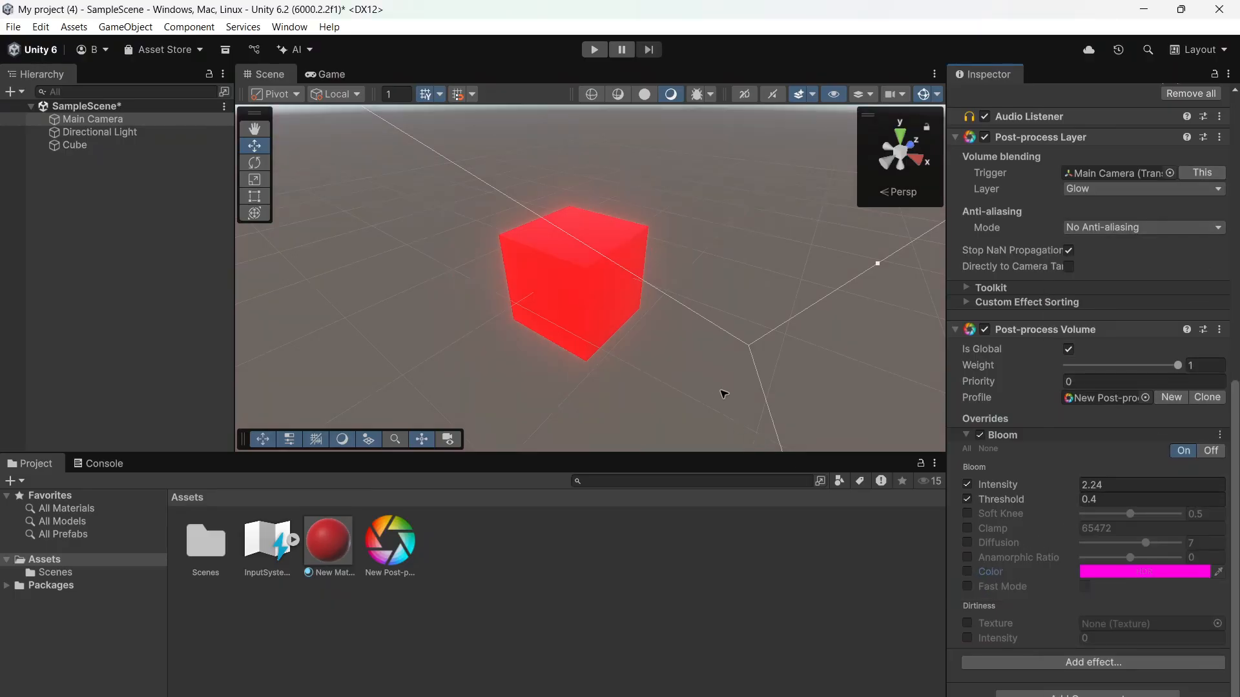
pyautogui.click(967, 572)
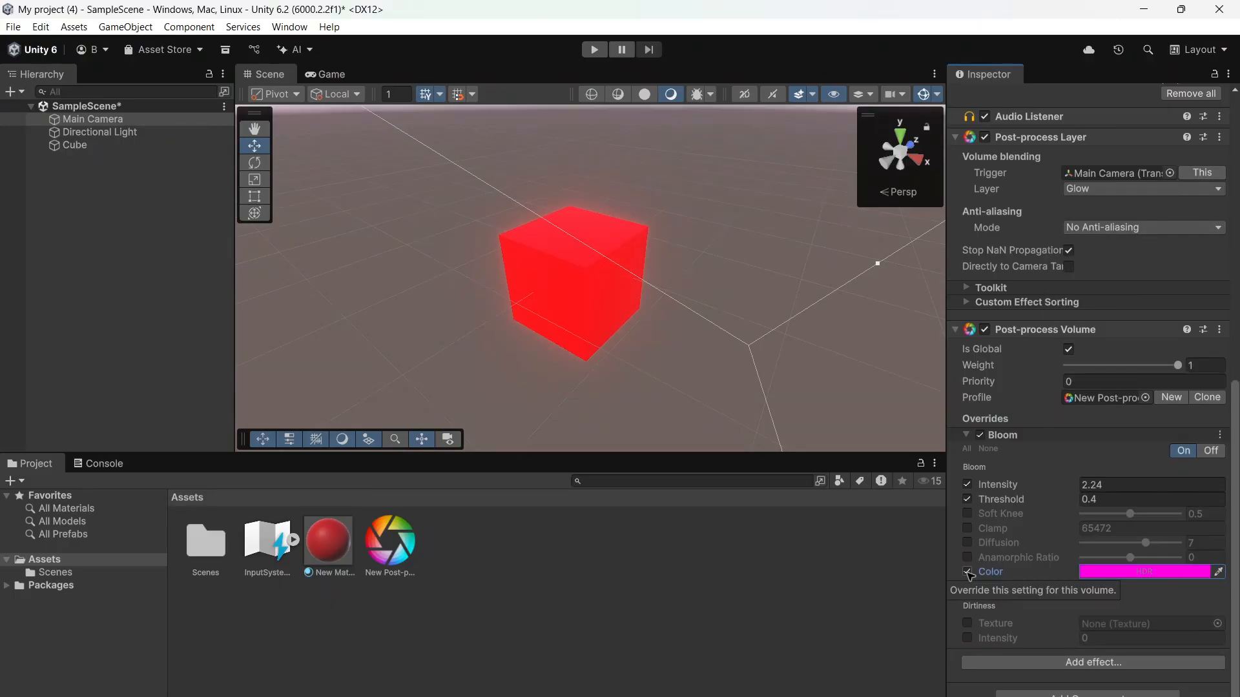
pyautogui.click(968, 574)
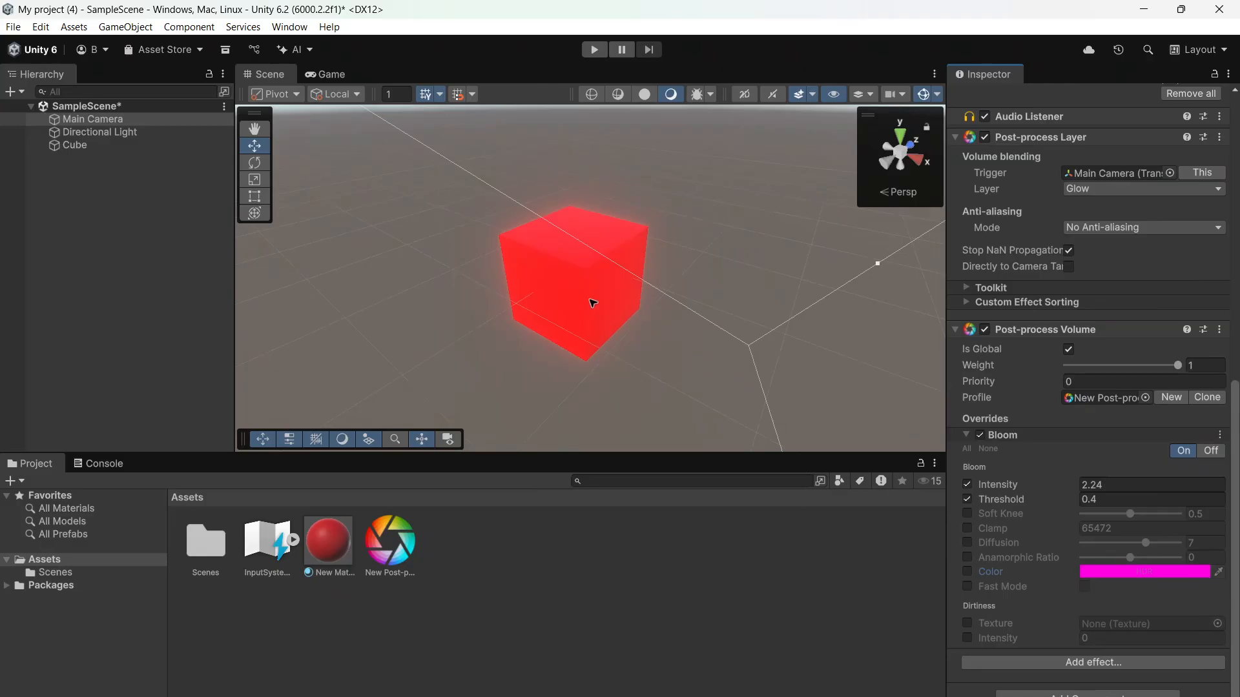